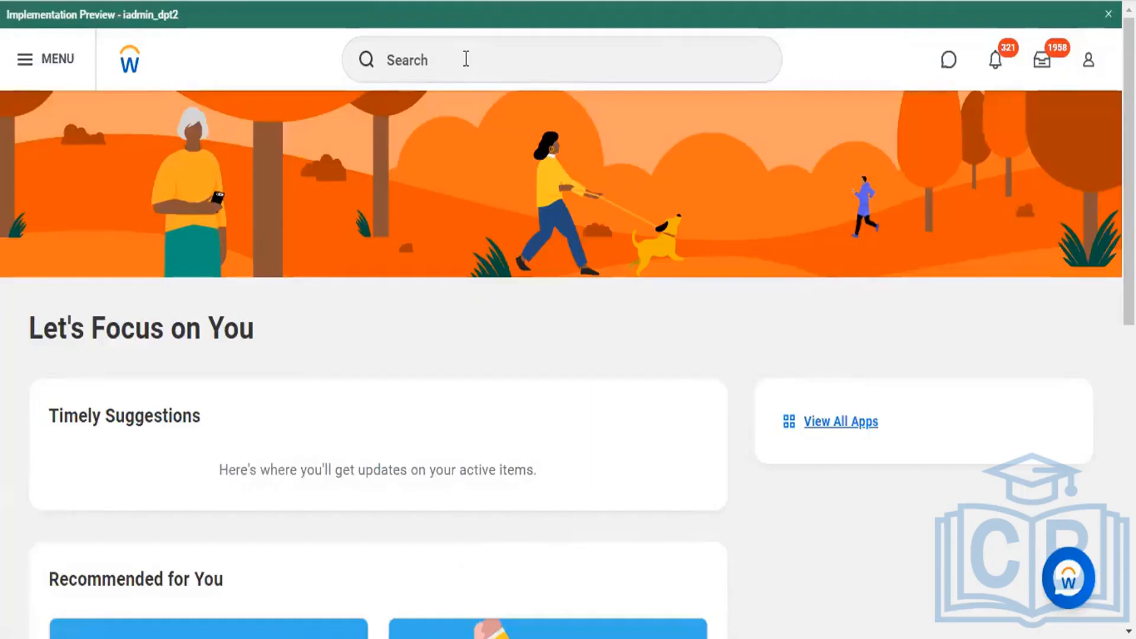
click(465, 58)
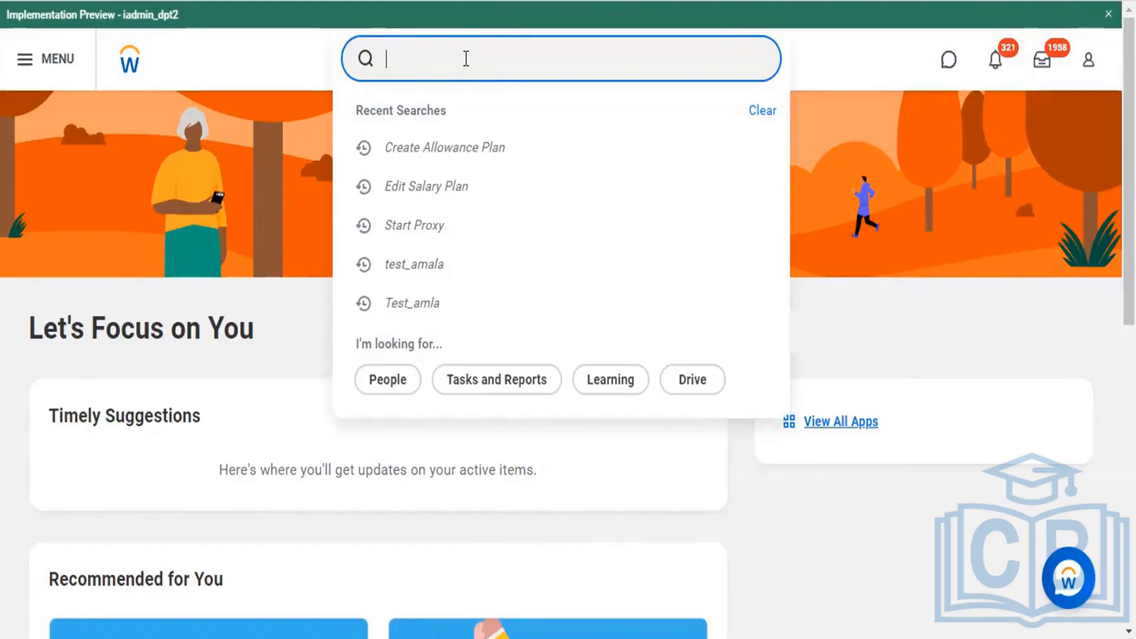
text(Create )
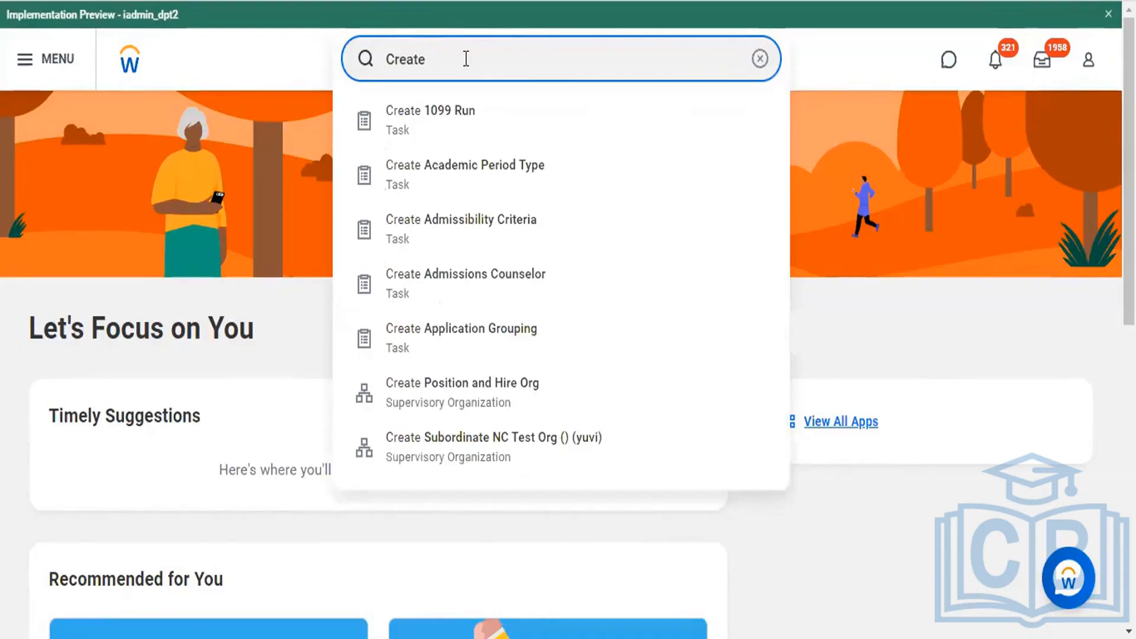
text(Job)
key(BackSpace)
key(BackSpace)
key(BackSpace)
text(JobA)
key(BackSpace)
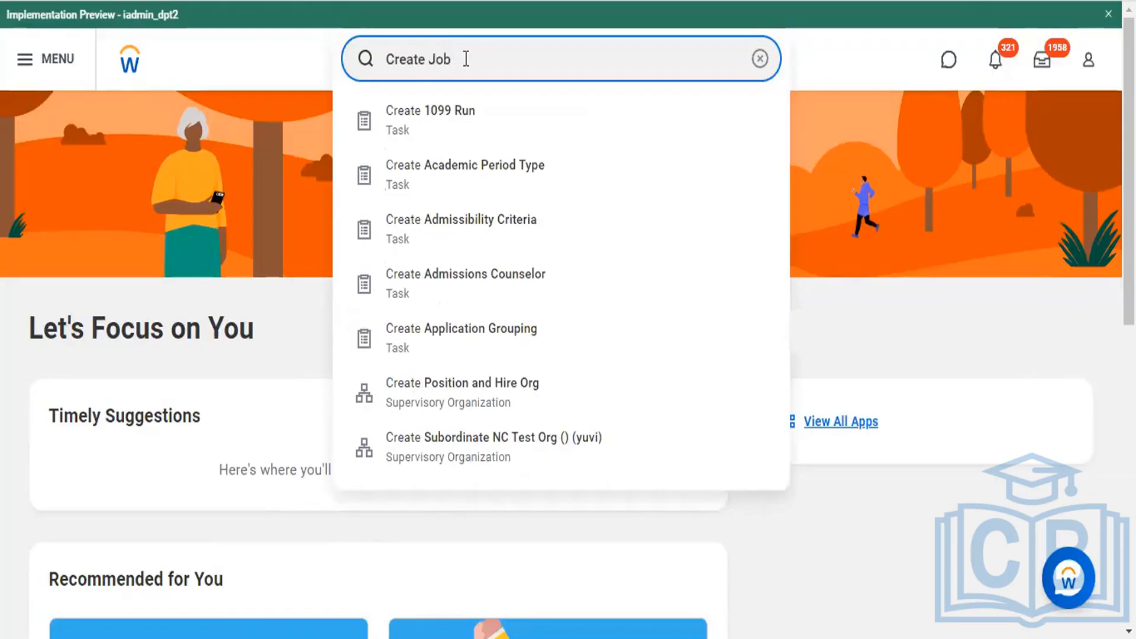
text(fa)
key(BackSpace)
key(BackSpace)
text(G)
key(BackSpace)
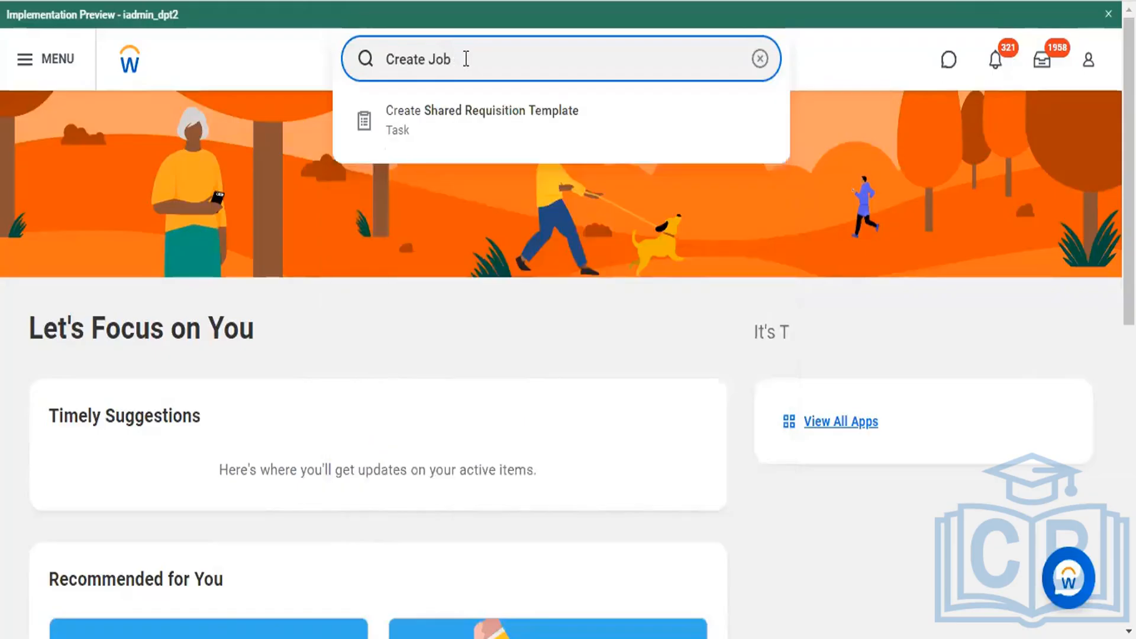
text(fa)
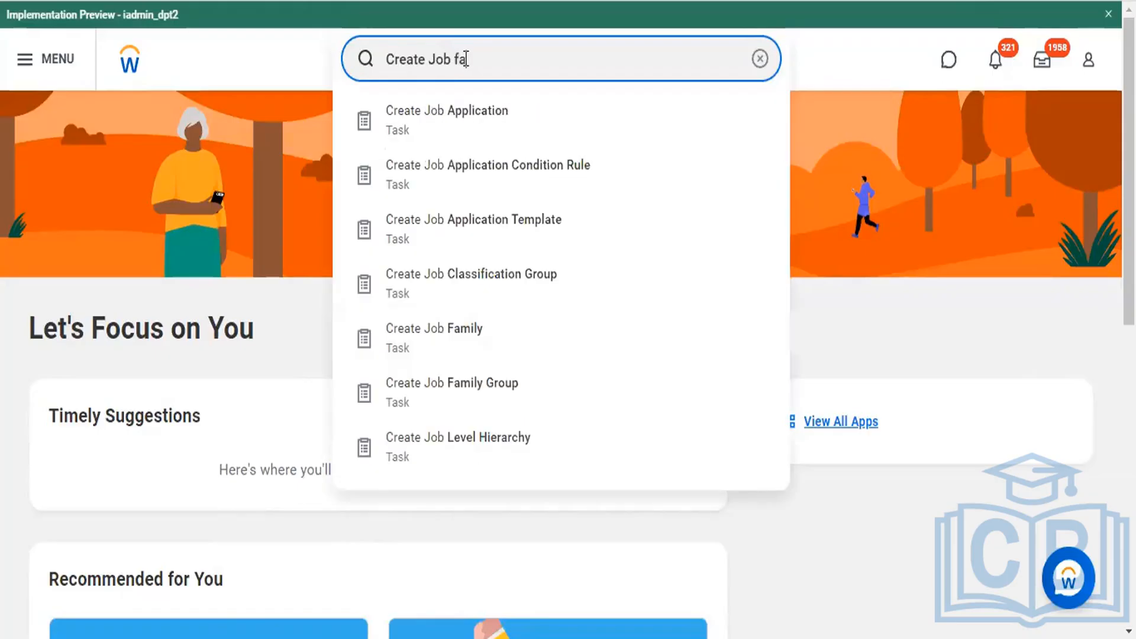
text(mily)
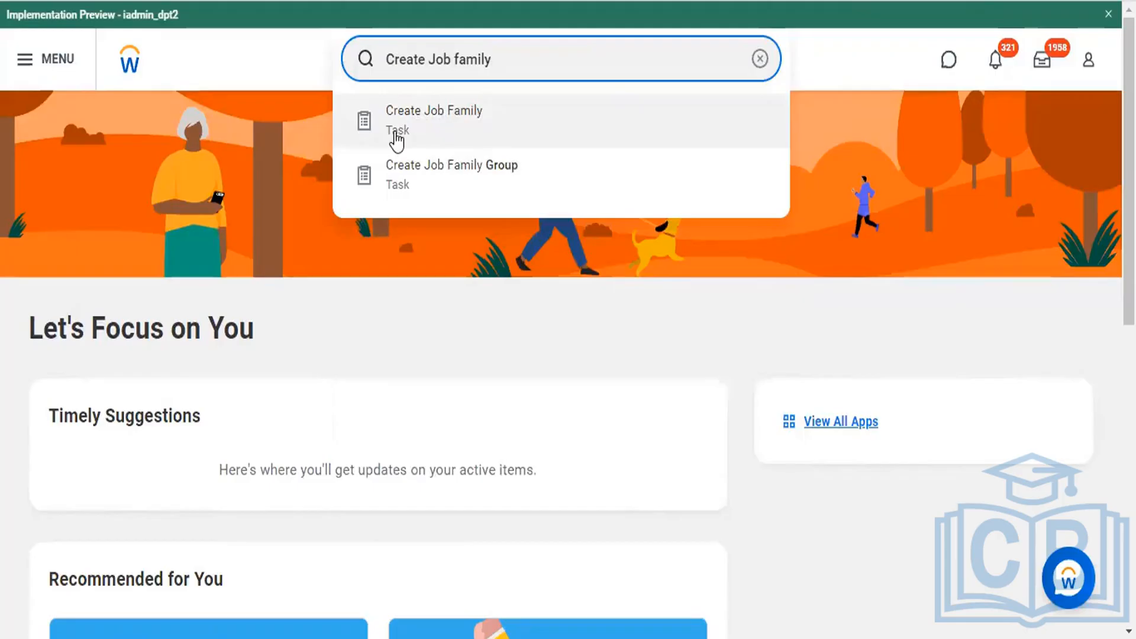
click(435, 121)
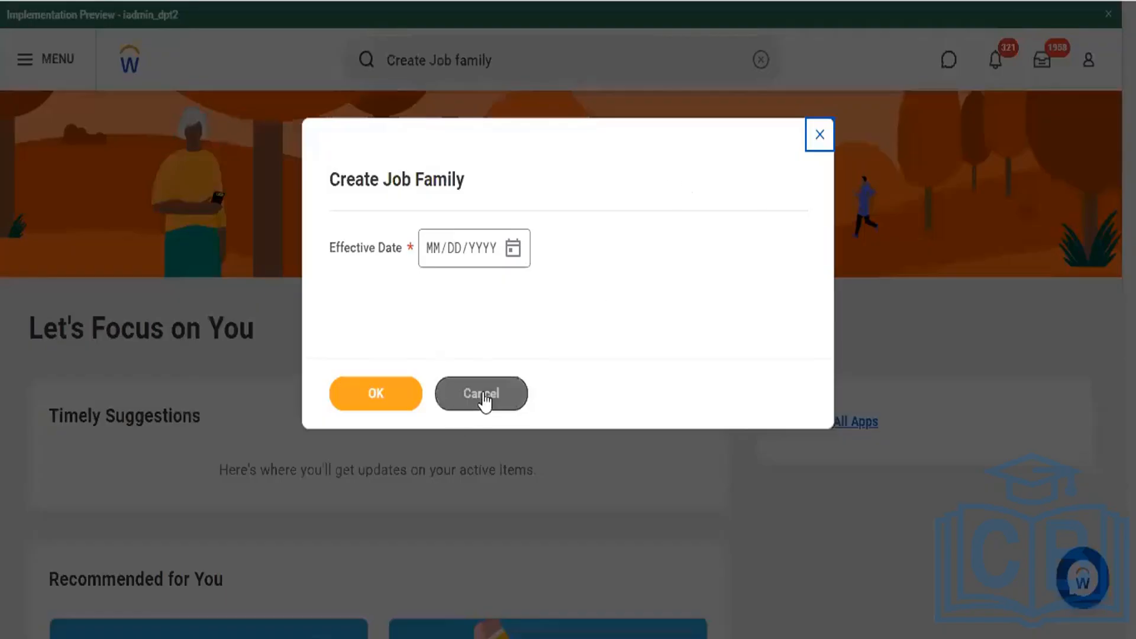
click(483, 396)
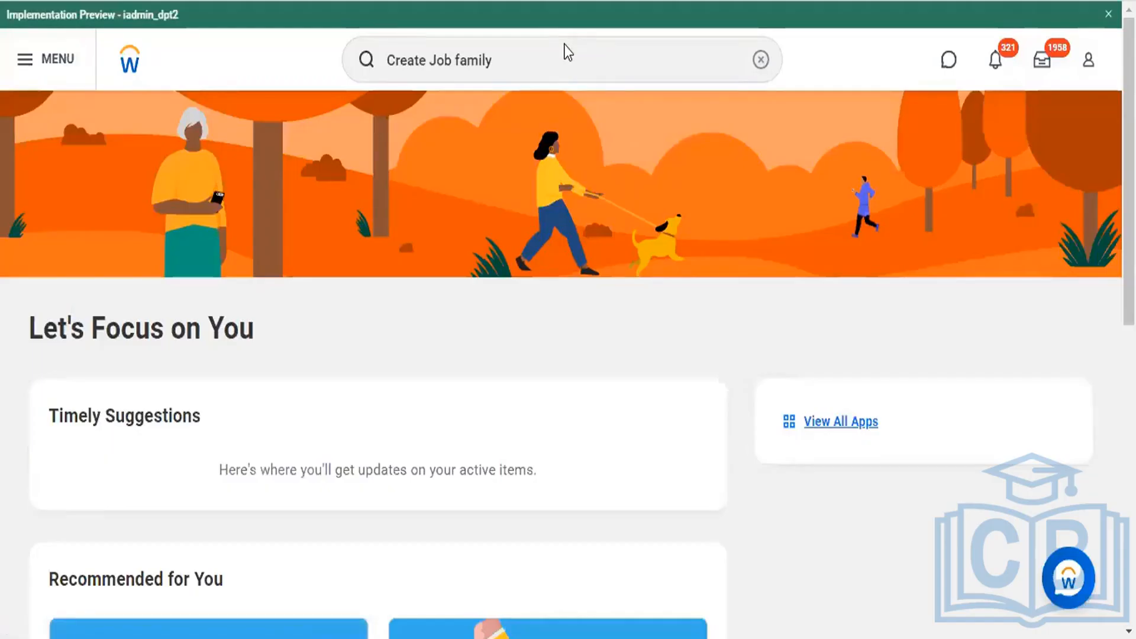
key(F5)
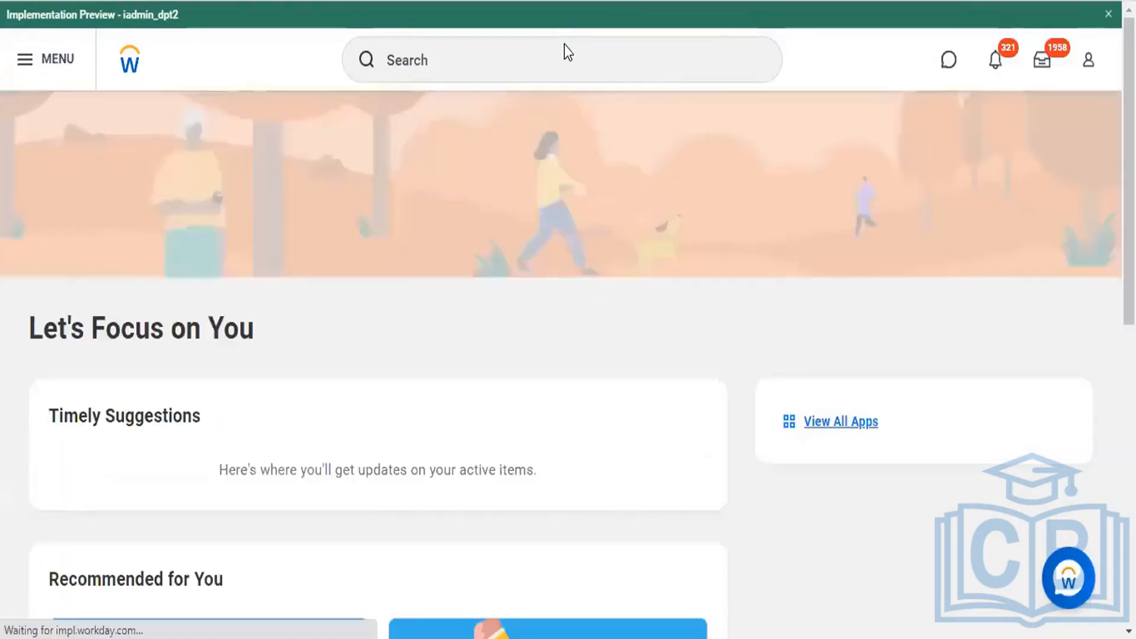
Step: Search for "Create Job family" and open the Create Job Family Group task
click(566, 44)
text(Creat)
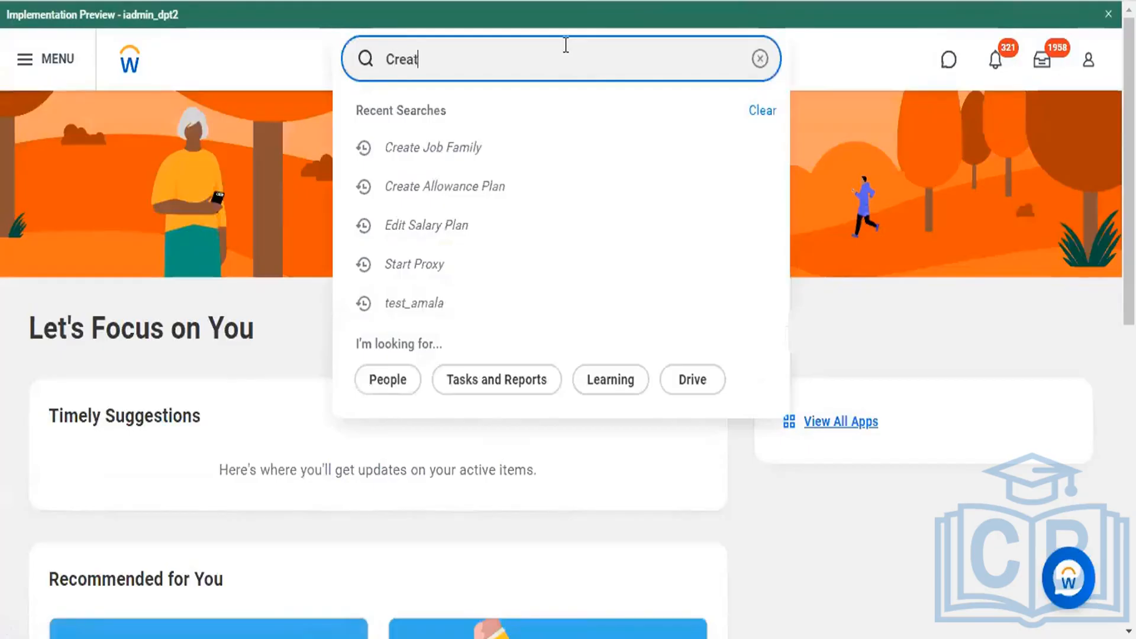
text(e Job)
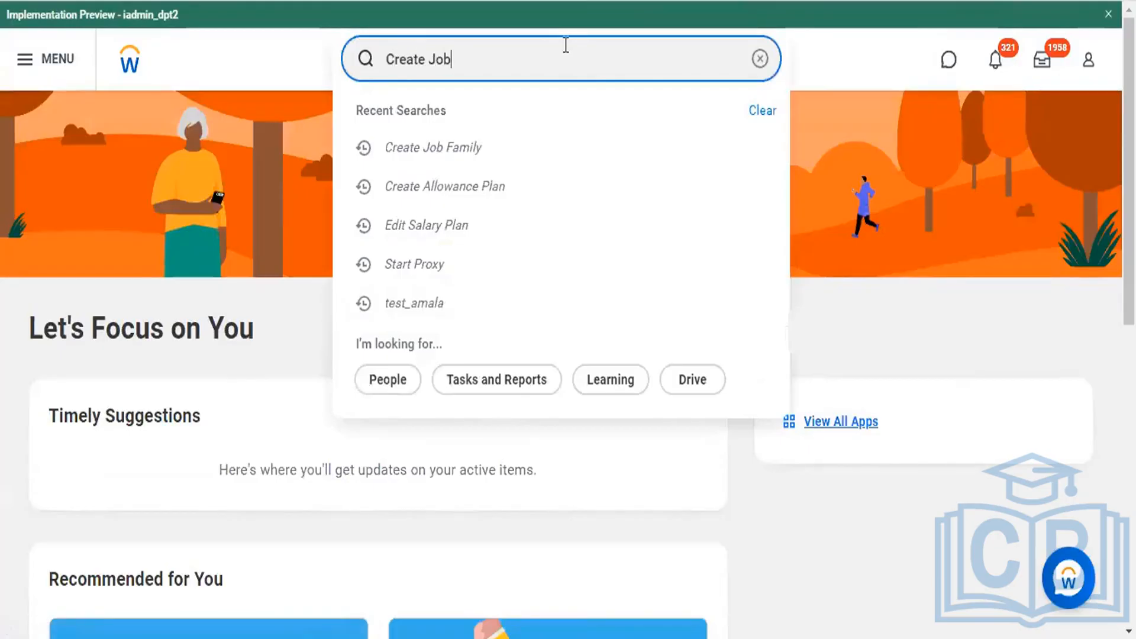
text( family)
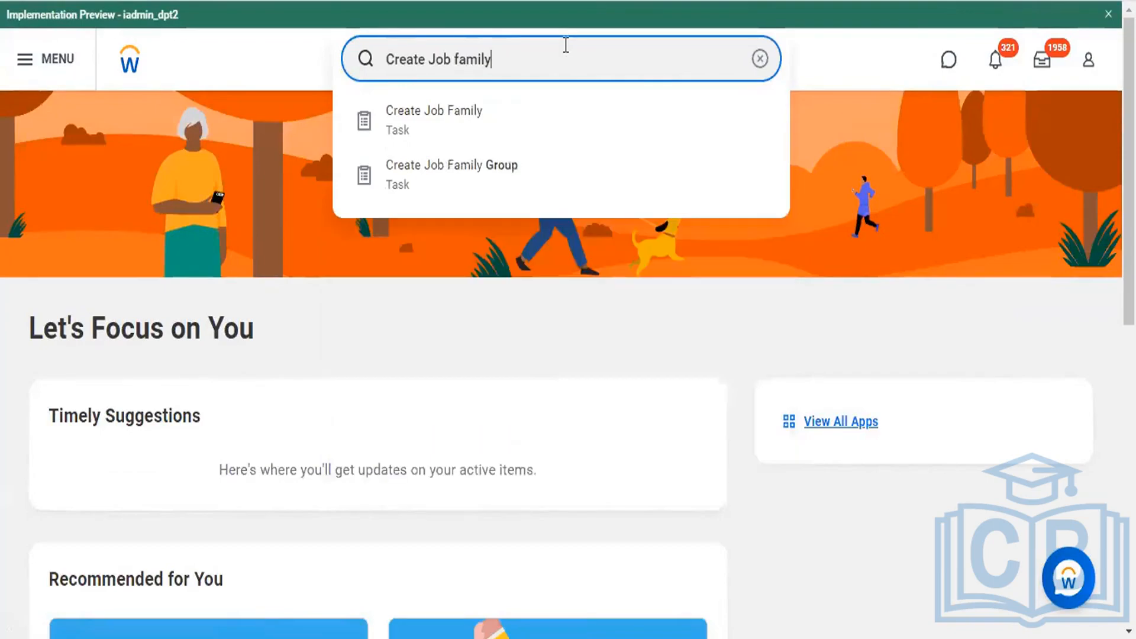
click(460, 172)
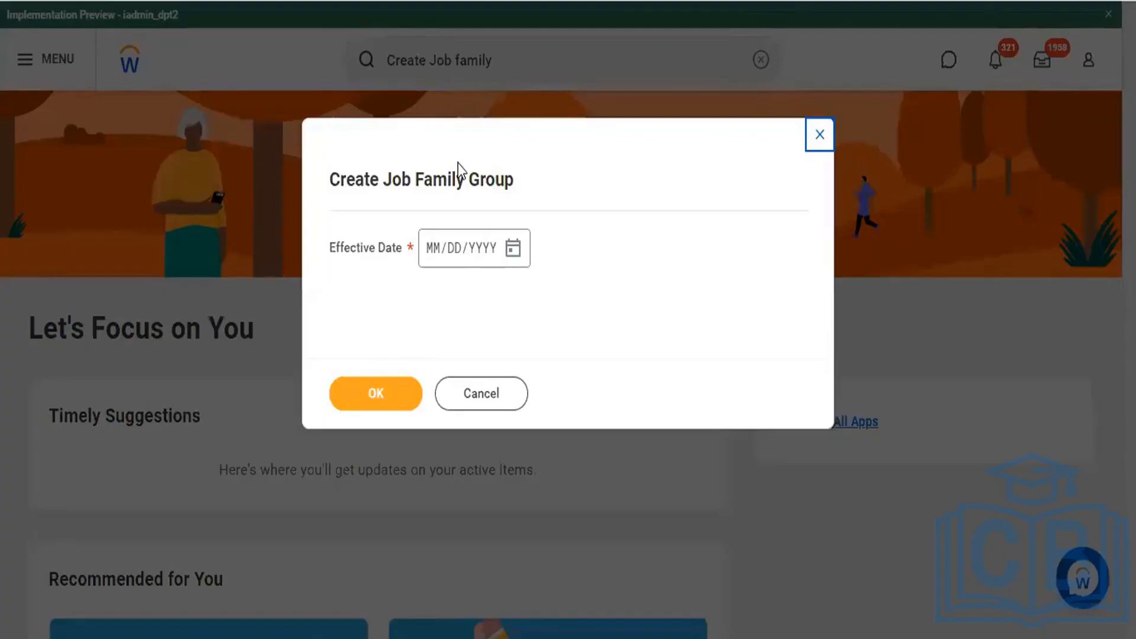
Step: Set the job family group's effective date to 10/18/2022 and continue to its details form
click(441, 257)
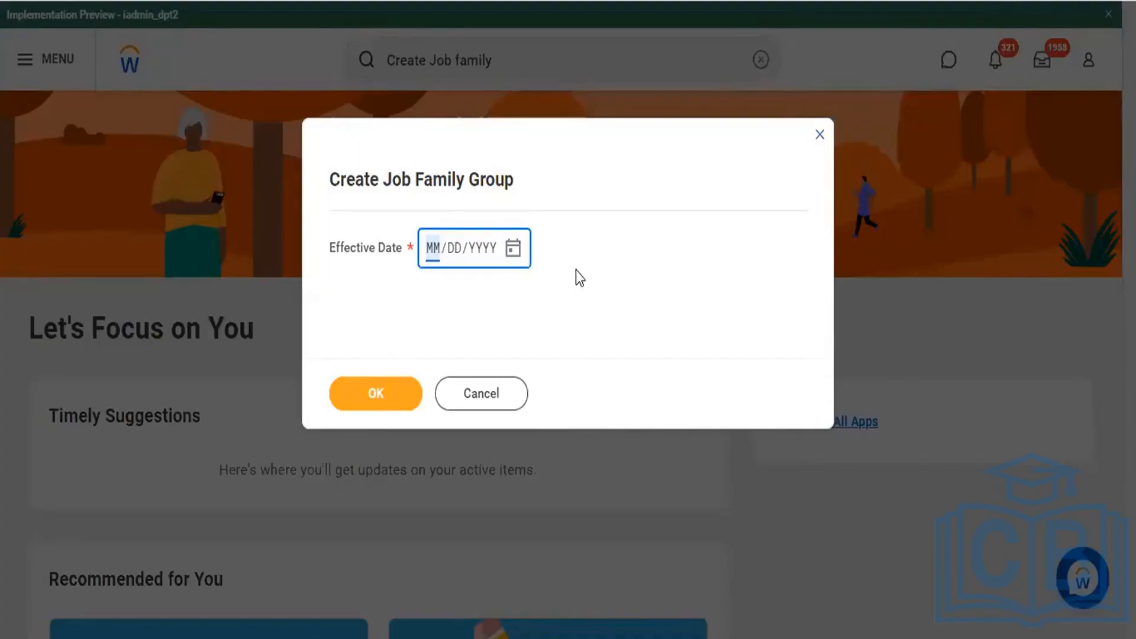
text(10/DD/YYYY)
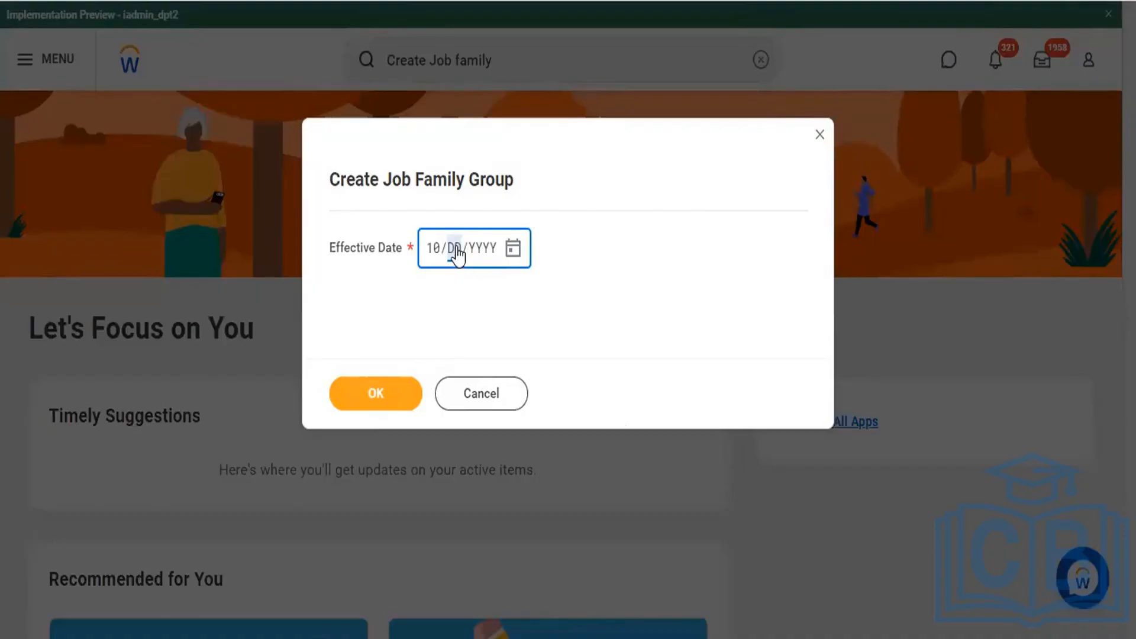
text(82022)
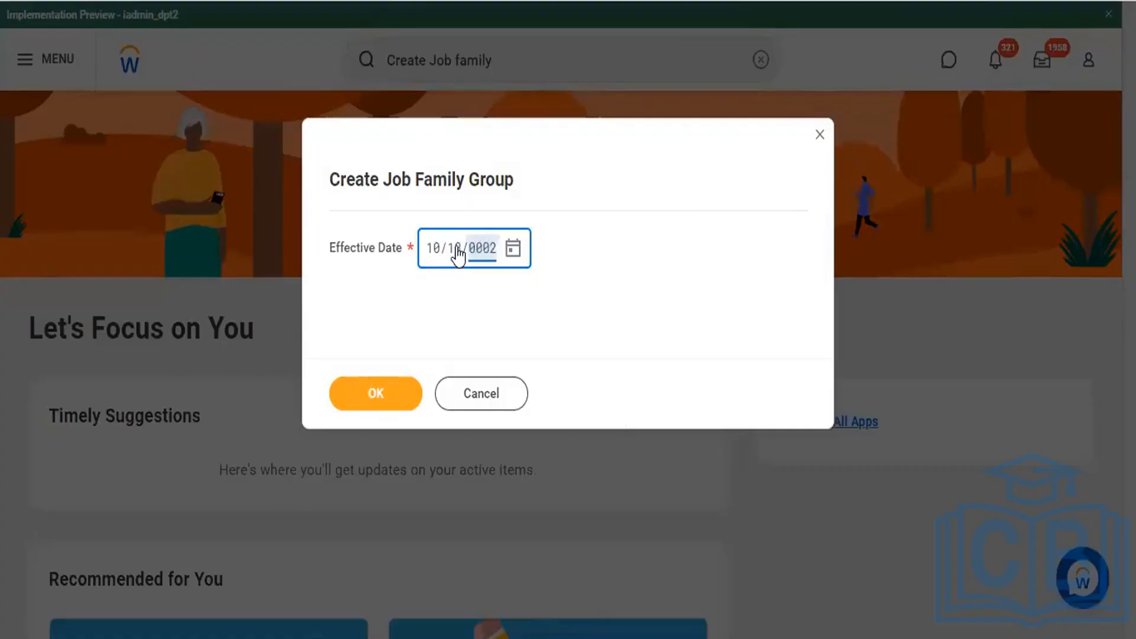
click(379, 395)
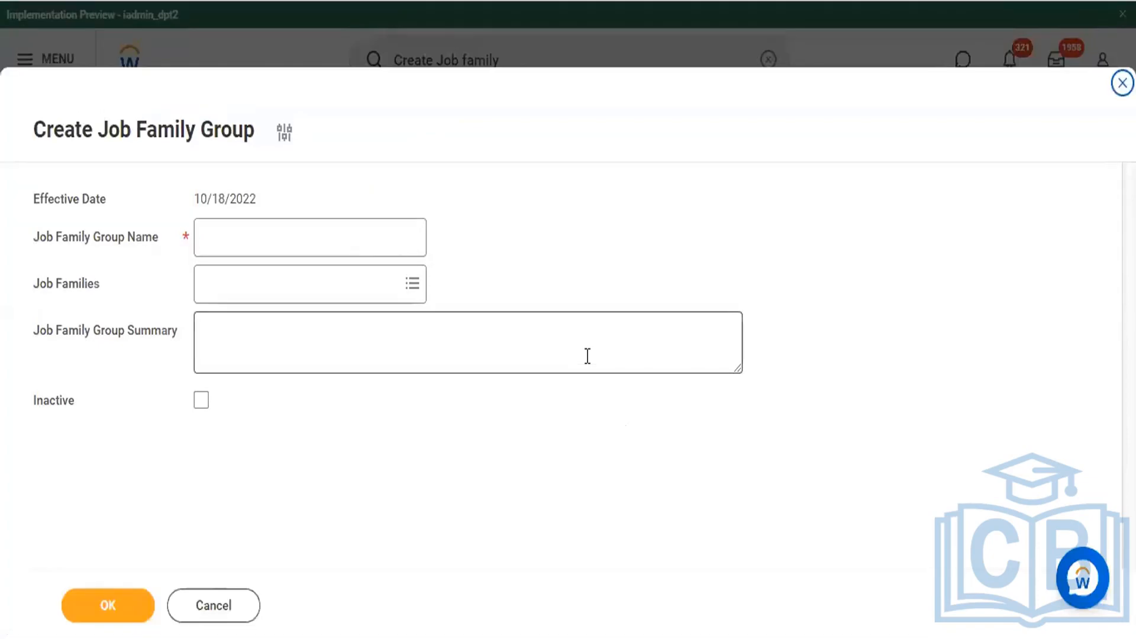
Step: Name the job family group "Payroll & Fin Team"
click(313, 244)
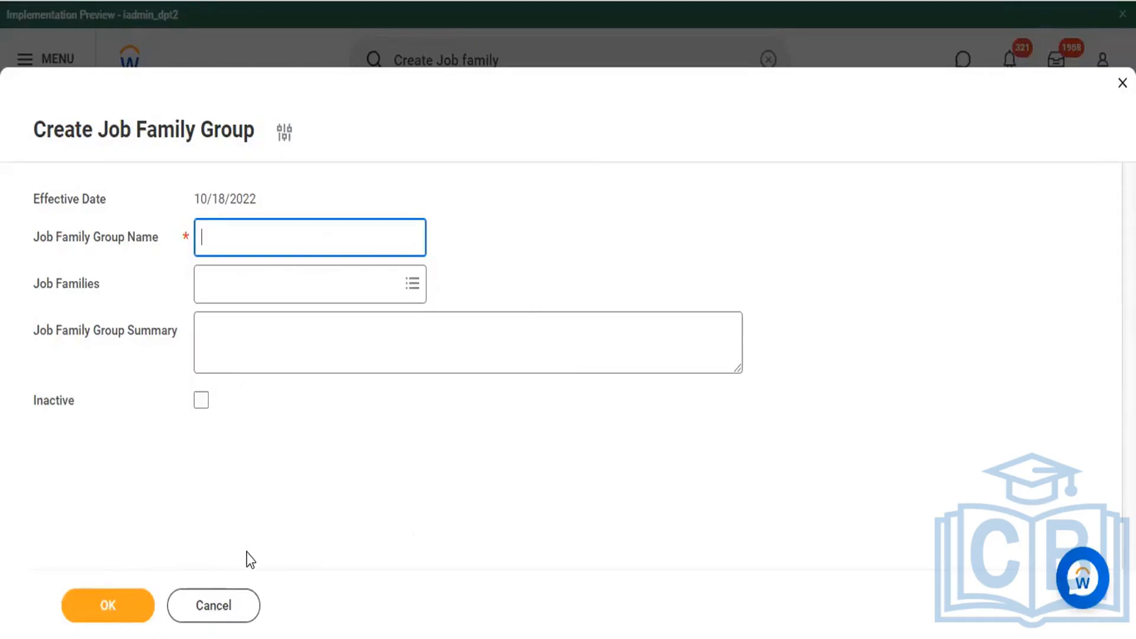
click(730, 503)
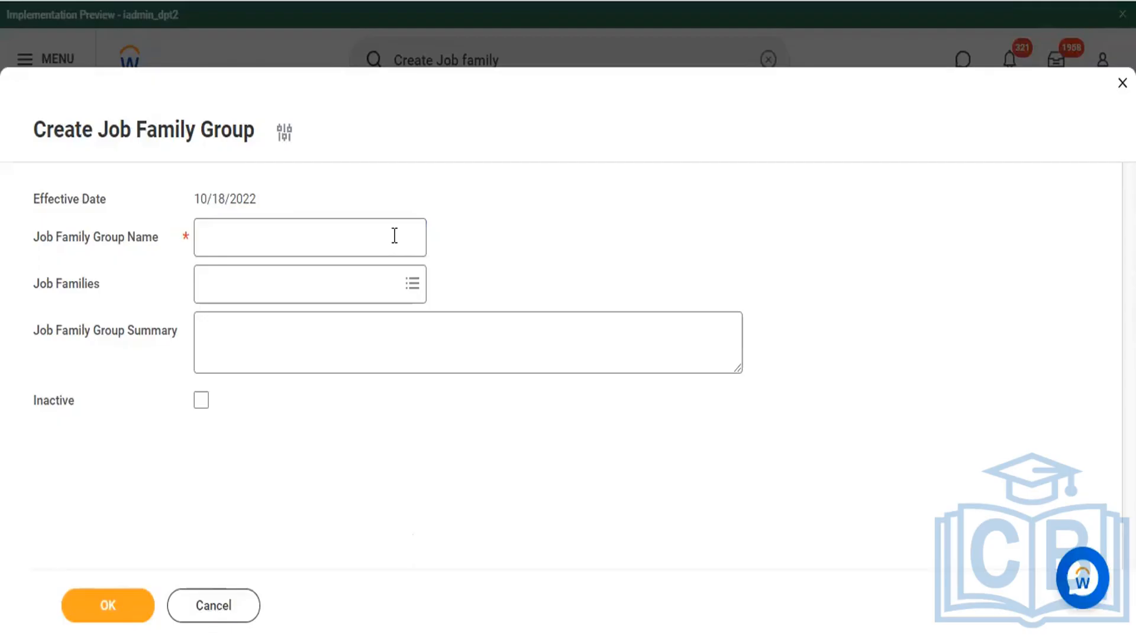
click(343, 239)
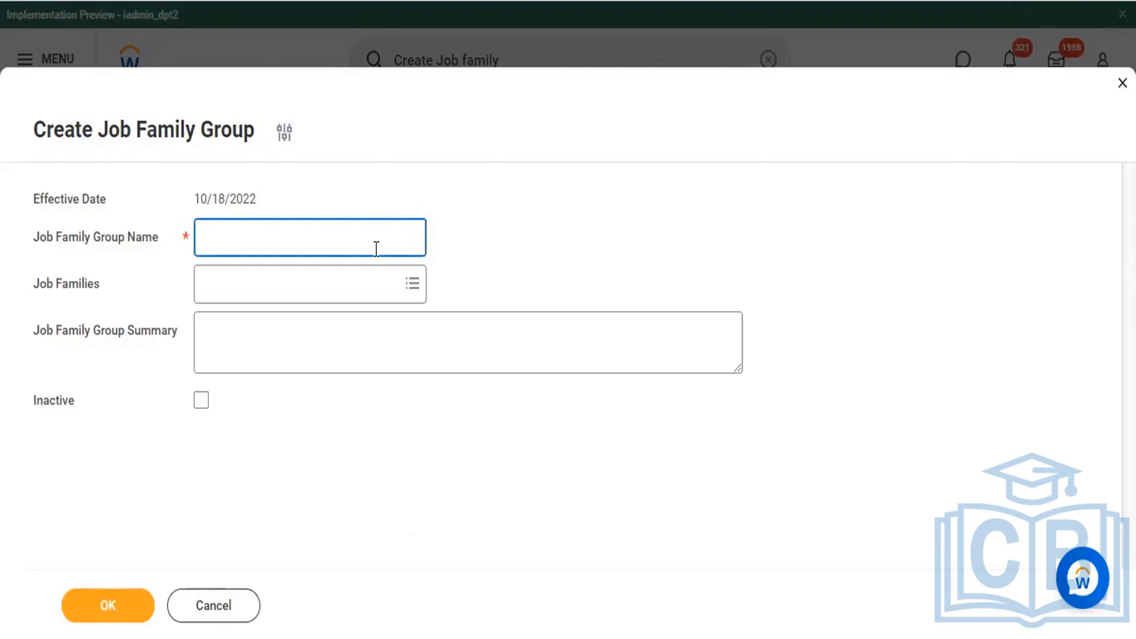
text(Payroll & Fin Team)
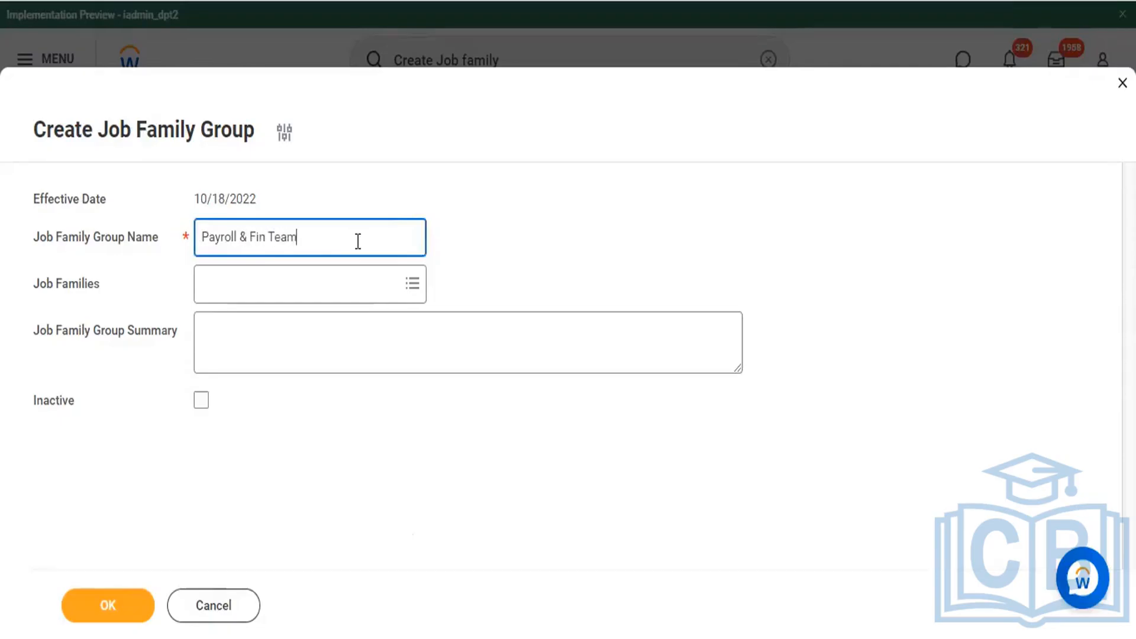
Step: Search the job families for "Payr" and add Payroll & Accounting - MHC to the group
click(341, 285)
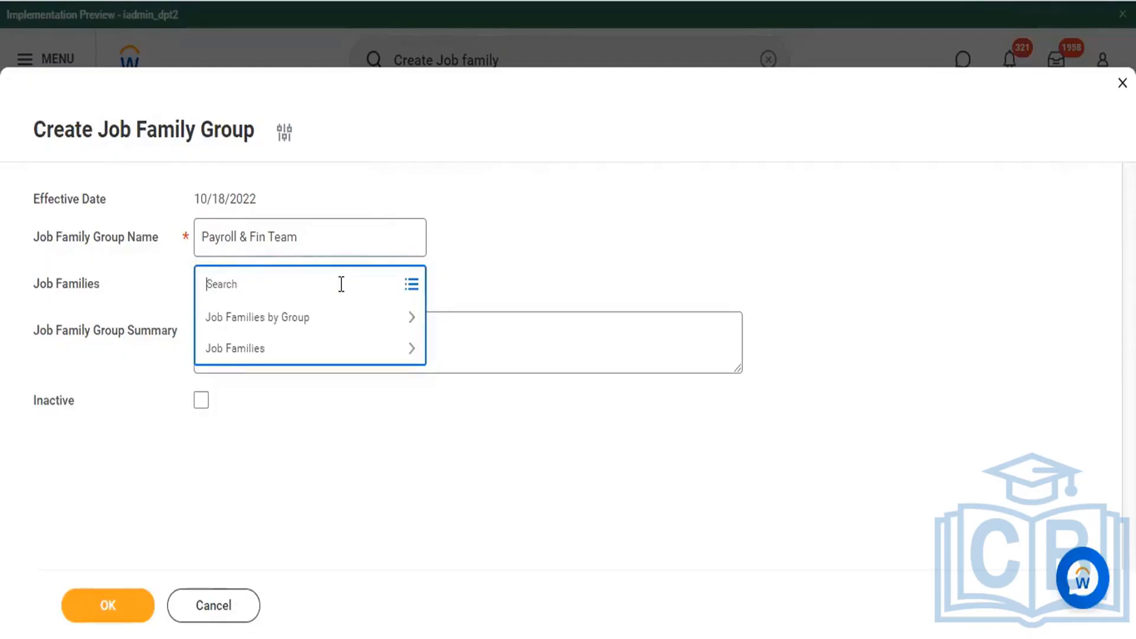
text(Payr)
key(Return)
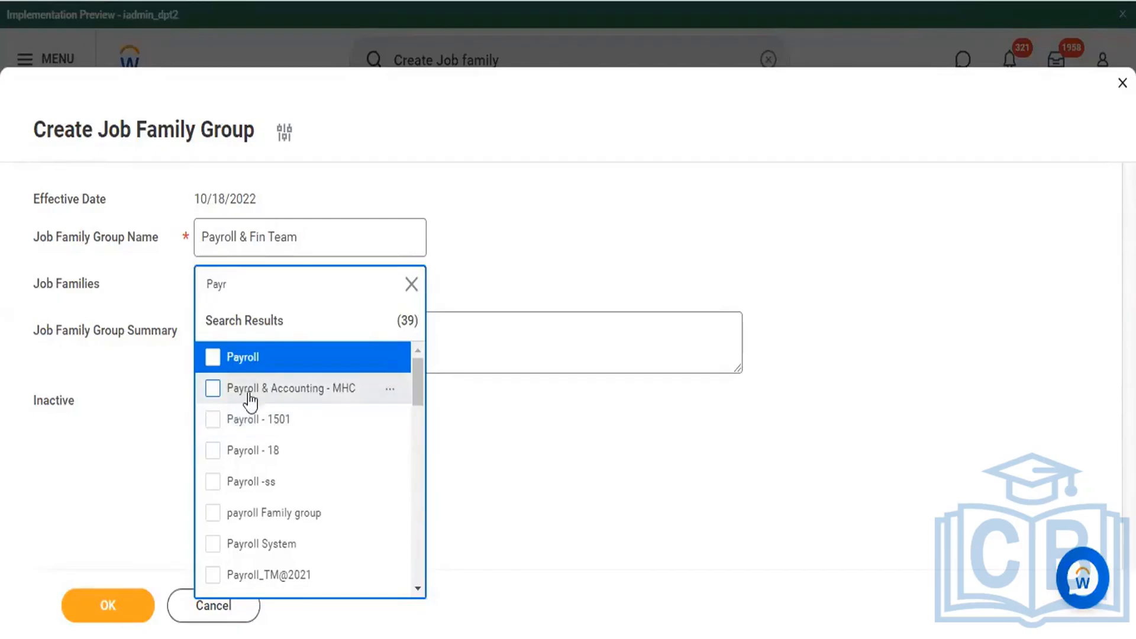
click(213, 391)
click(393, 592)
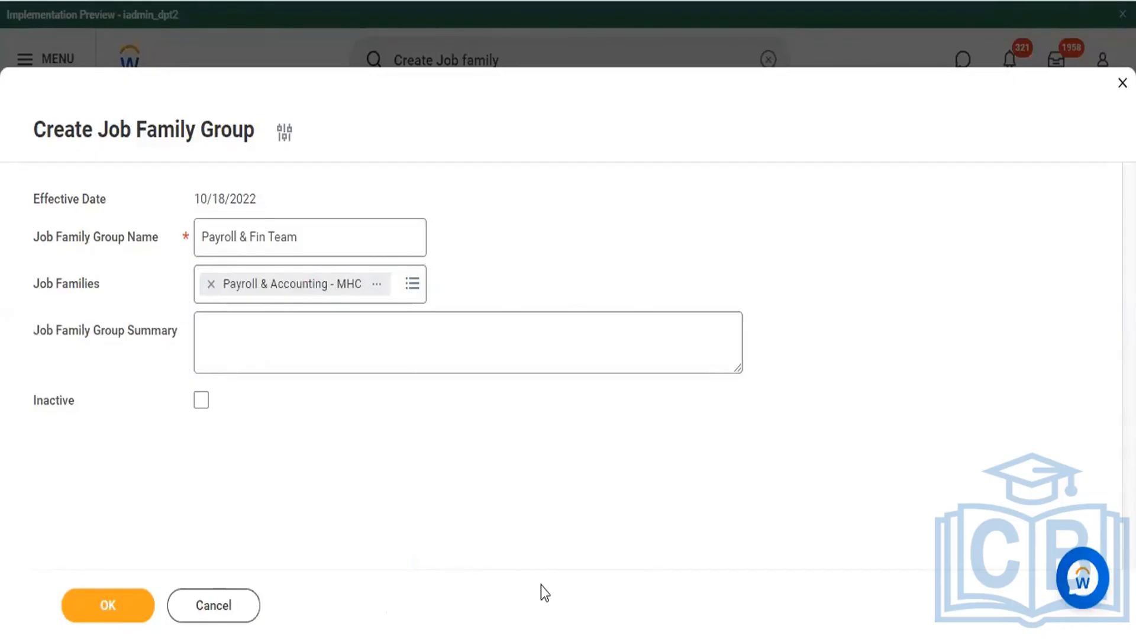
Step: Begin the job family group summary with the text "Give the Proper Dis about your"
click(264, 362)
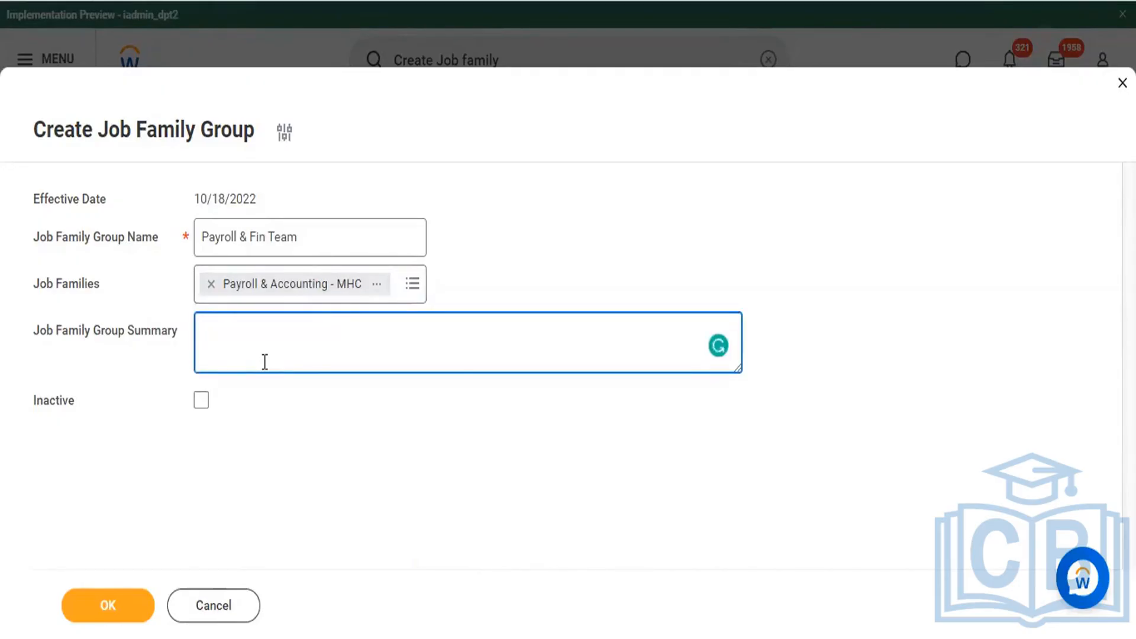
text(Give the Proper Dis)
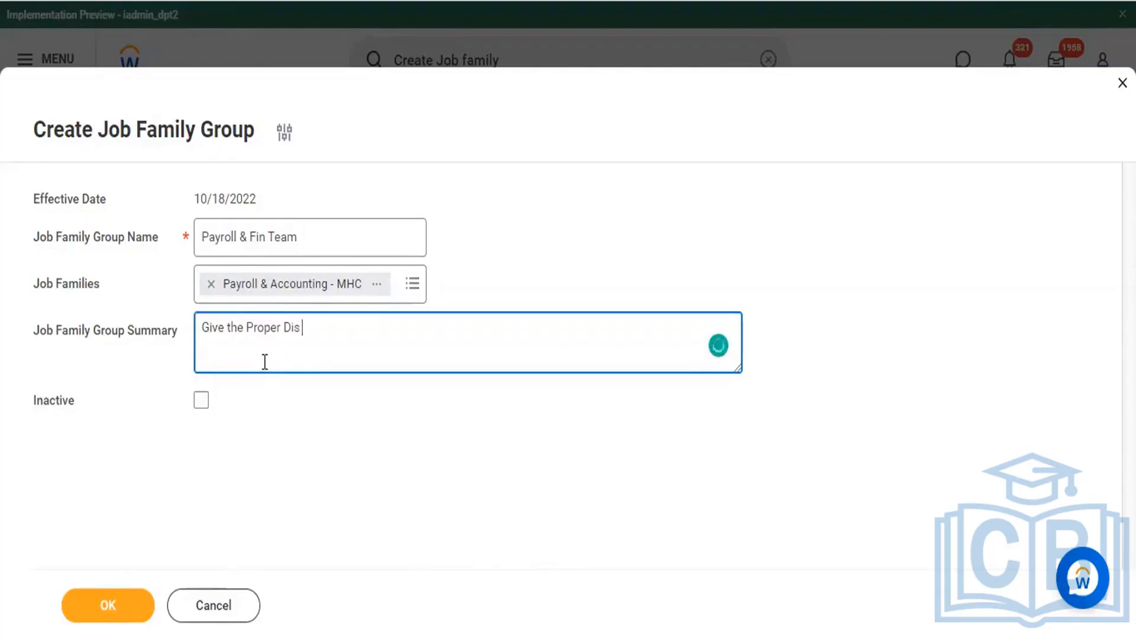
text( about your)
Step: Copy the job family group name to the end of the summary text, followed by ": -" and a blank line
click(316, 242)
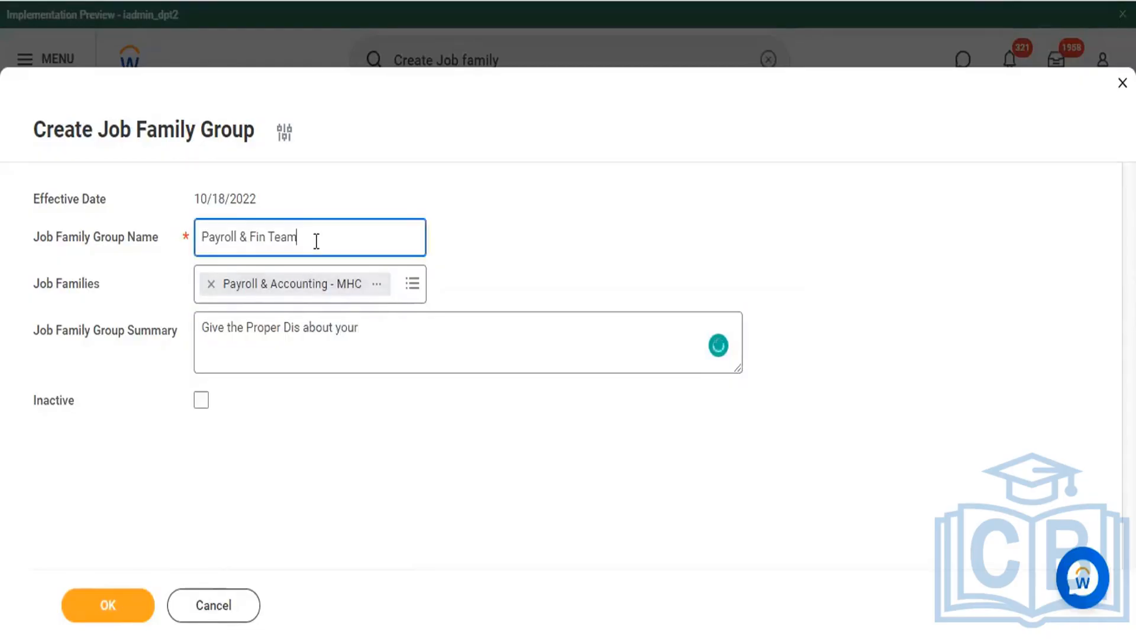
key(ctrl+a)
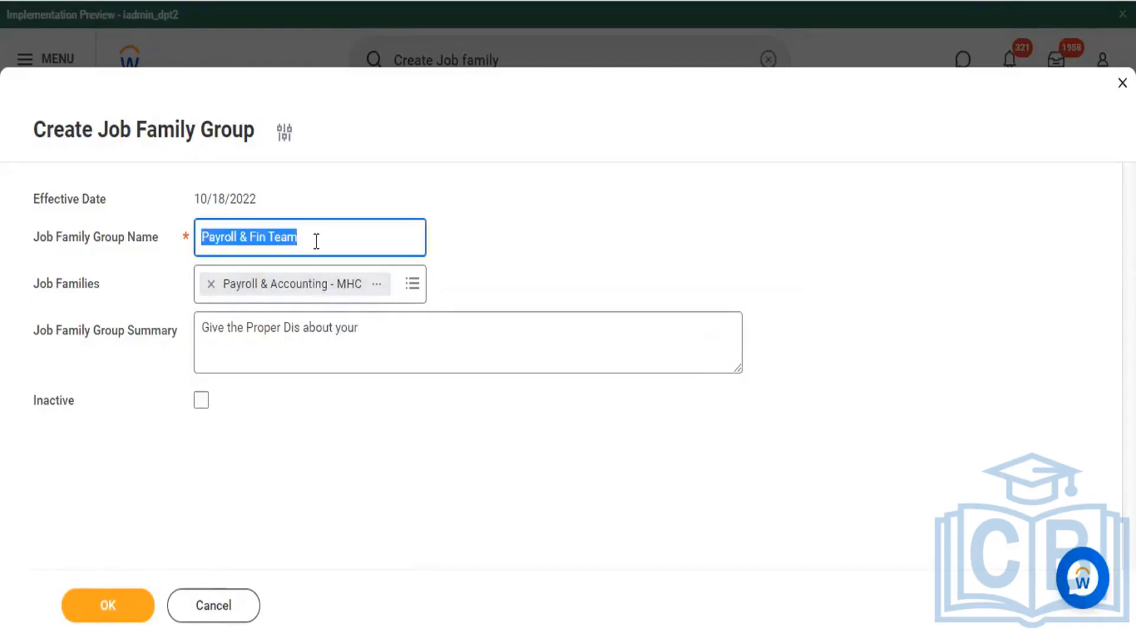
key(ctrl+c)
click(424, 327)
key(ctrl+v)
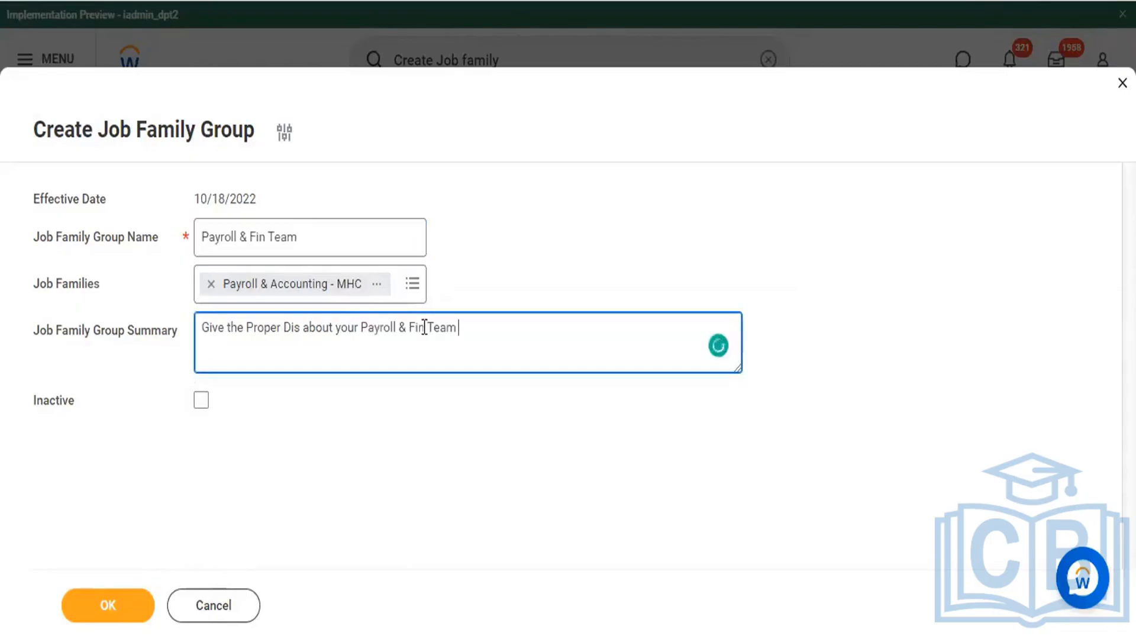
text(: -)
key(Return)
key(Return)
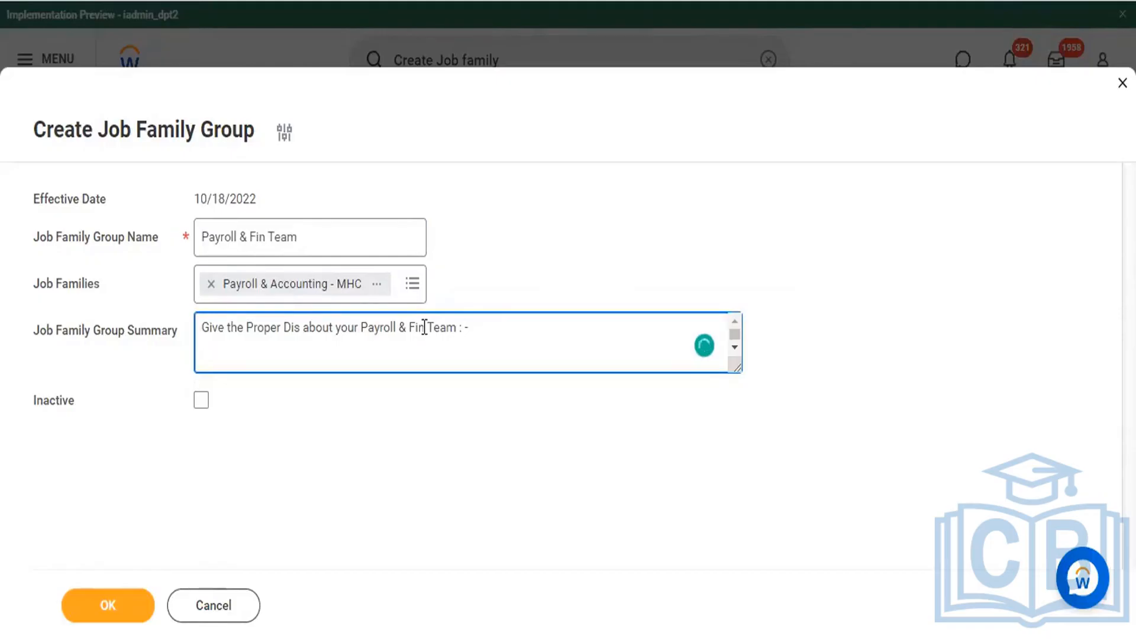
Step: Add the line "Key of our Payroll Team.." to the job family group summary
text(*)
key(BackSpace)
text(Key of our)
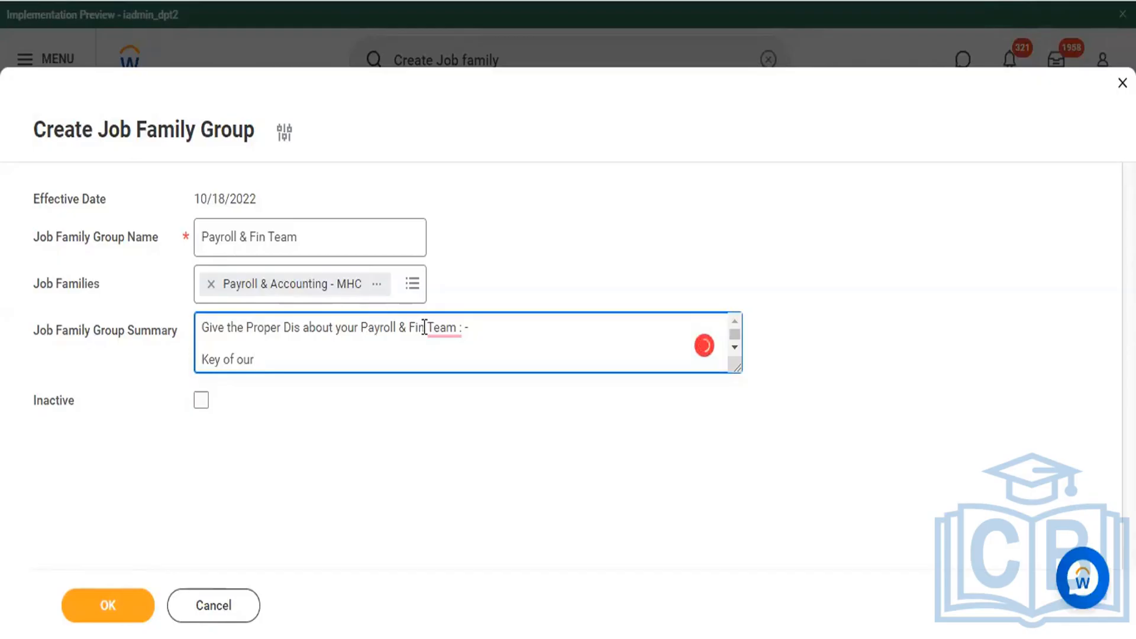
text( Payroll Team.)
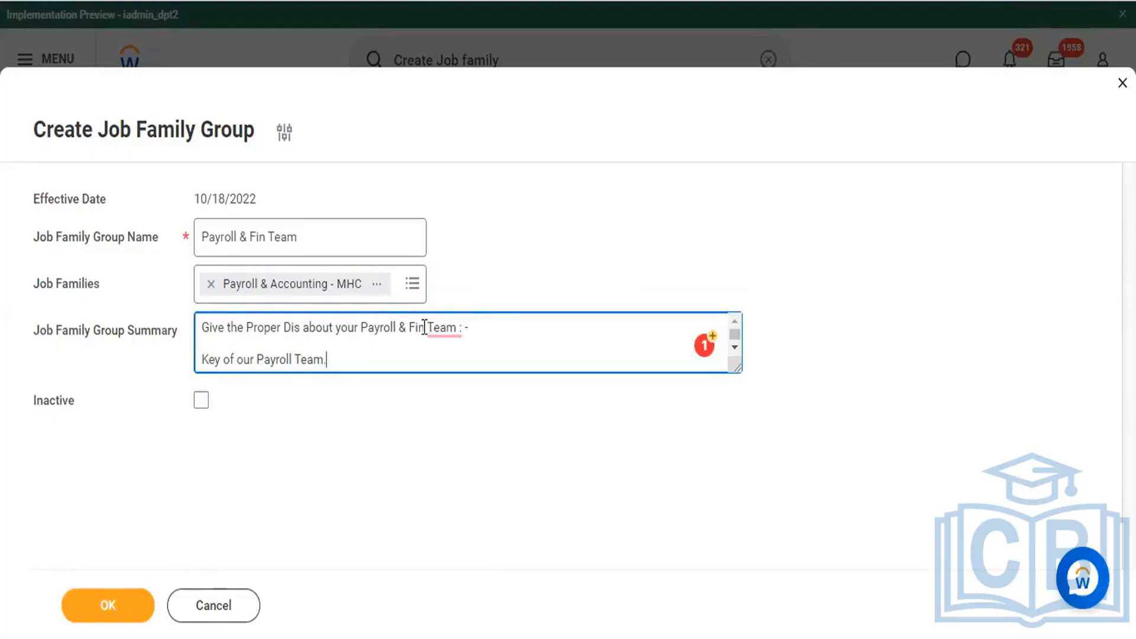
text(.)
key(Return)
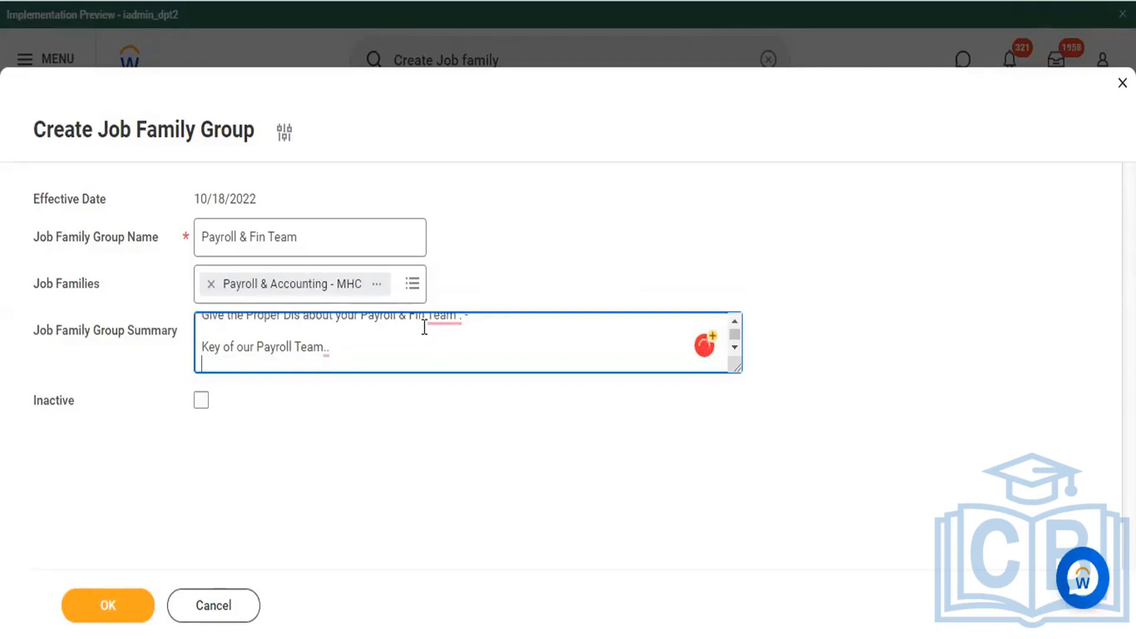
Step: Finish the job family group summary with a last line reading "XYX Points"
text(XYX Points)
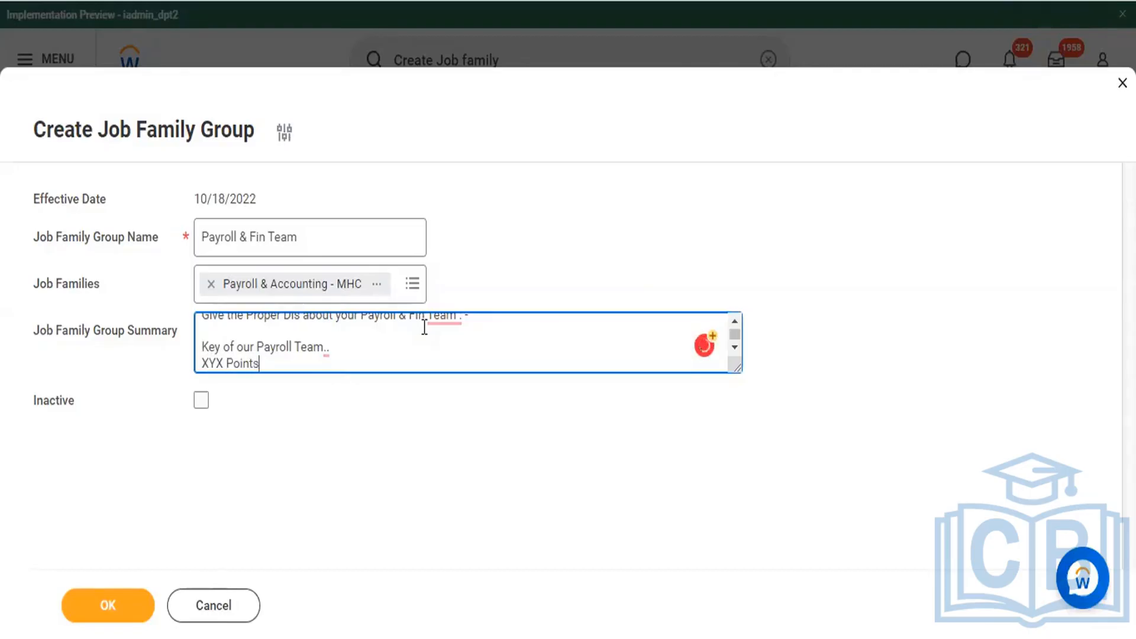
click(398, 451)
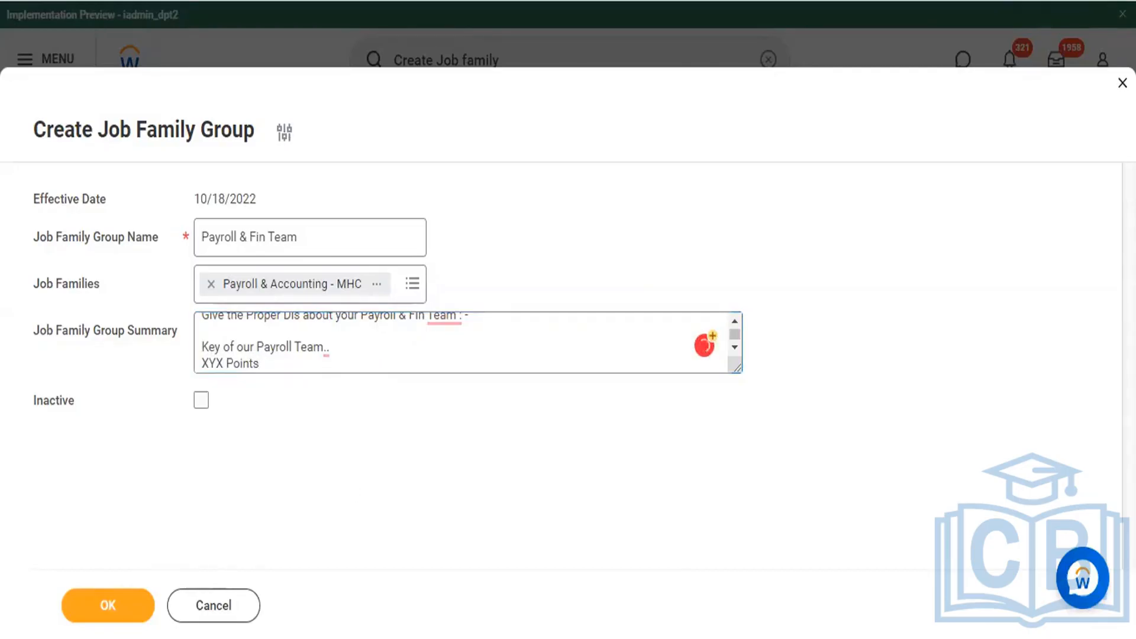
Step: Save the Payroll & Fin Team job family group, review its details, and close its summary page
click(98, 617)
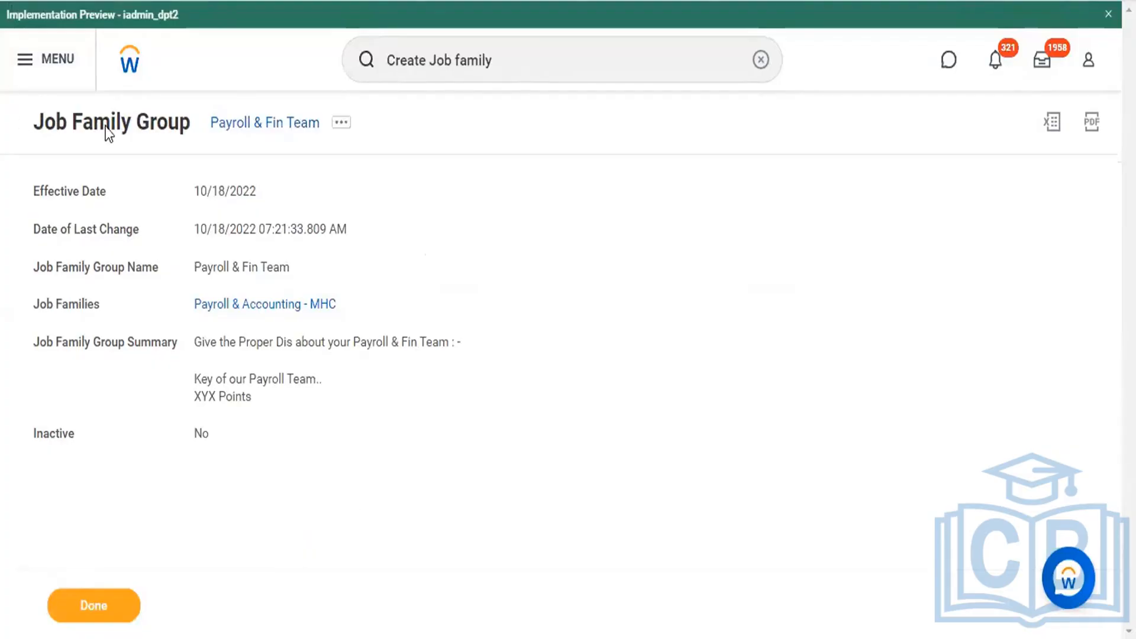
drag(106, 126, 330, 142)
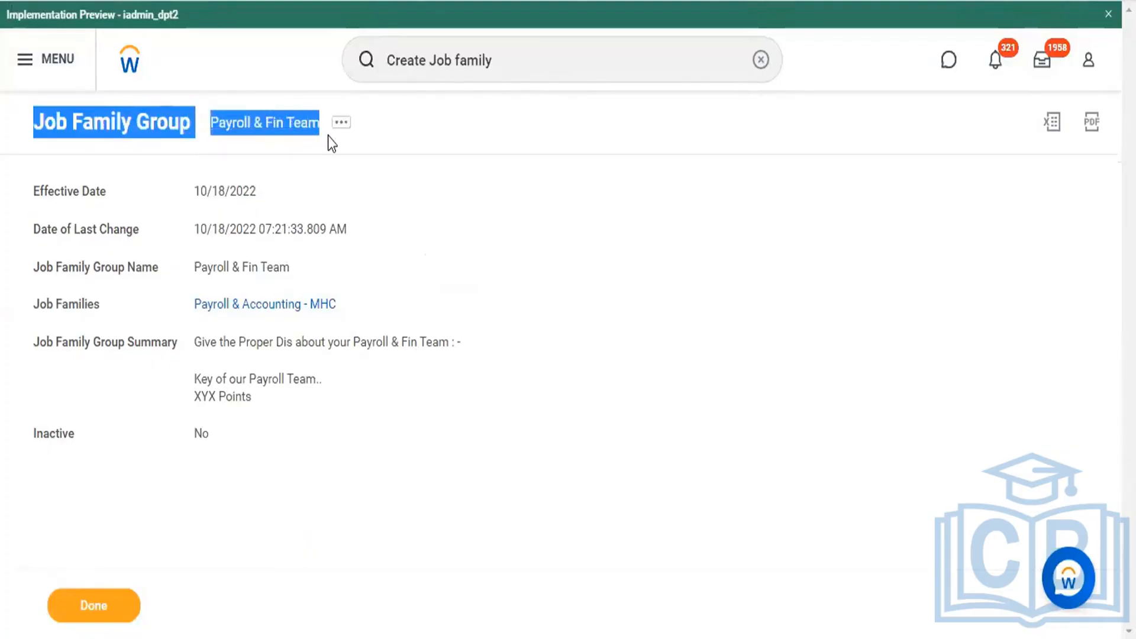
click(541, 314)
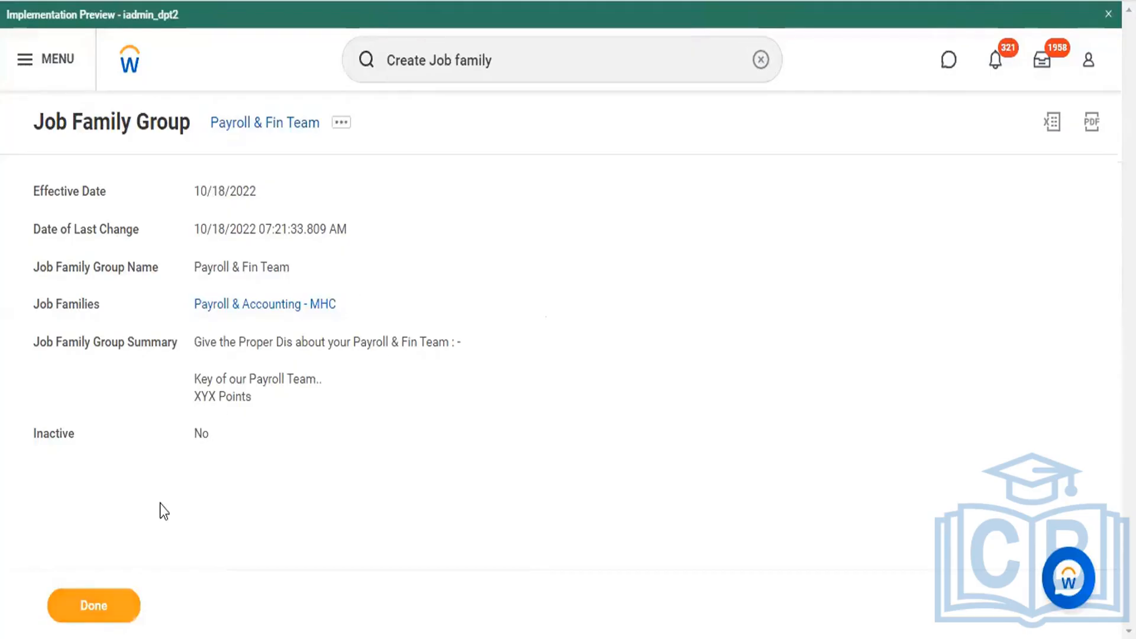
click(97, 609)
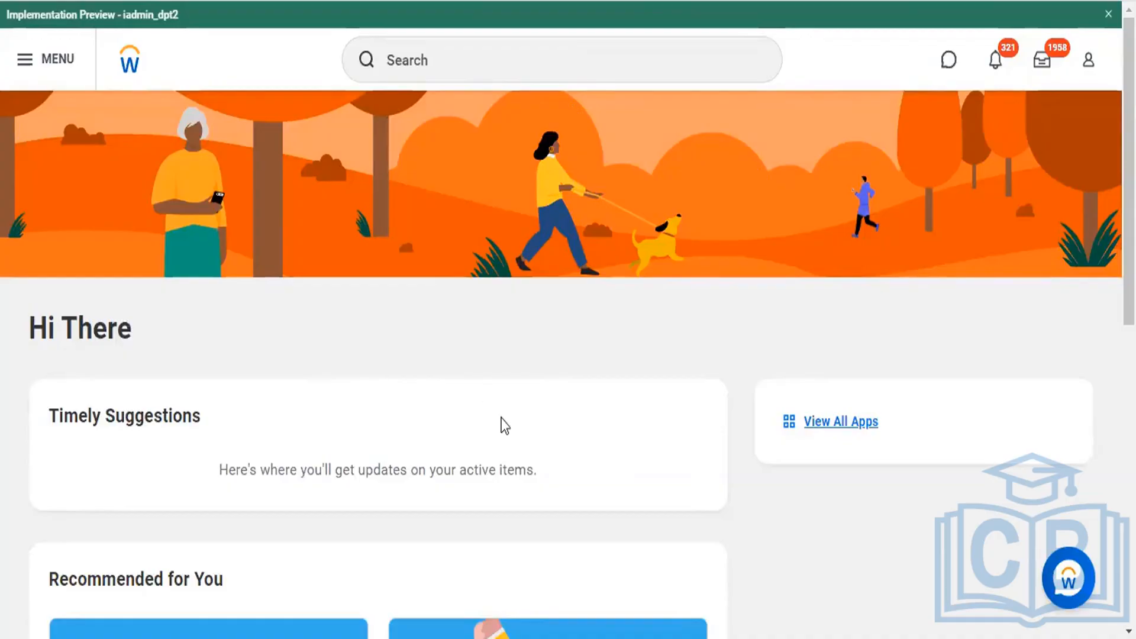
Step: Search for "Create Job fami" and open the Create Job Family task
click(462, 55)
text(Create )
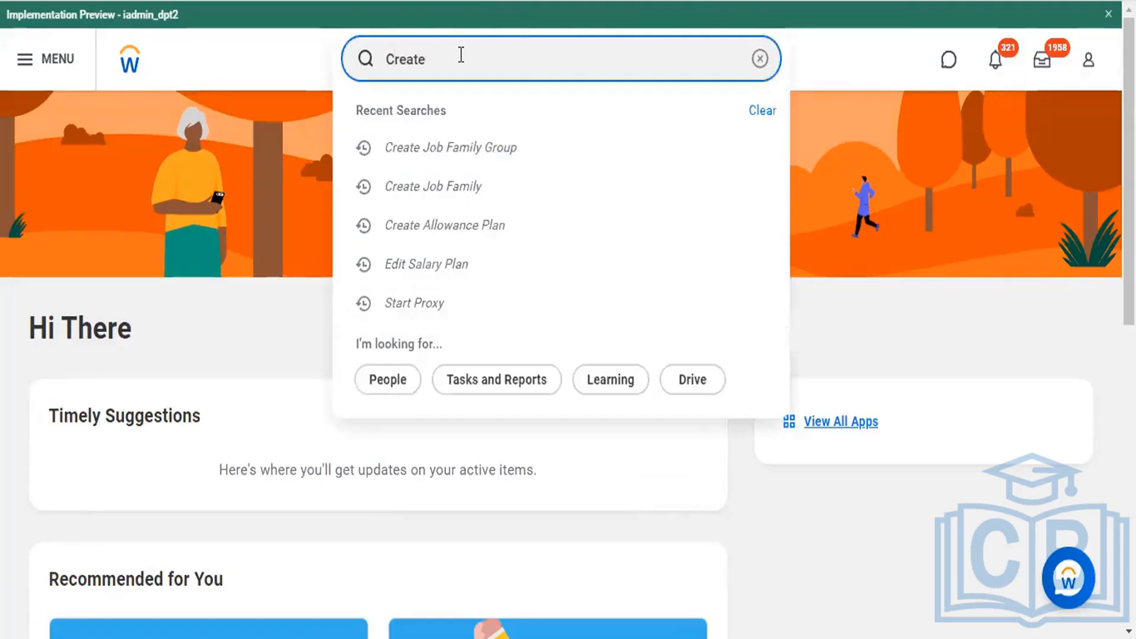
text(Job fam)
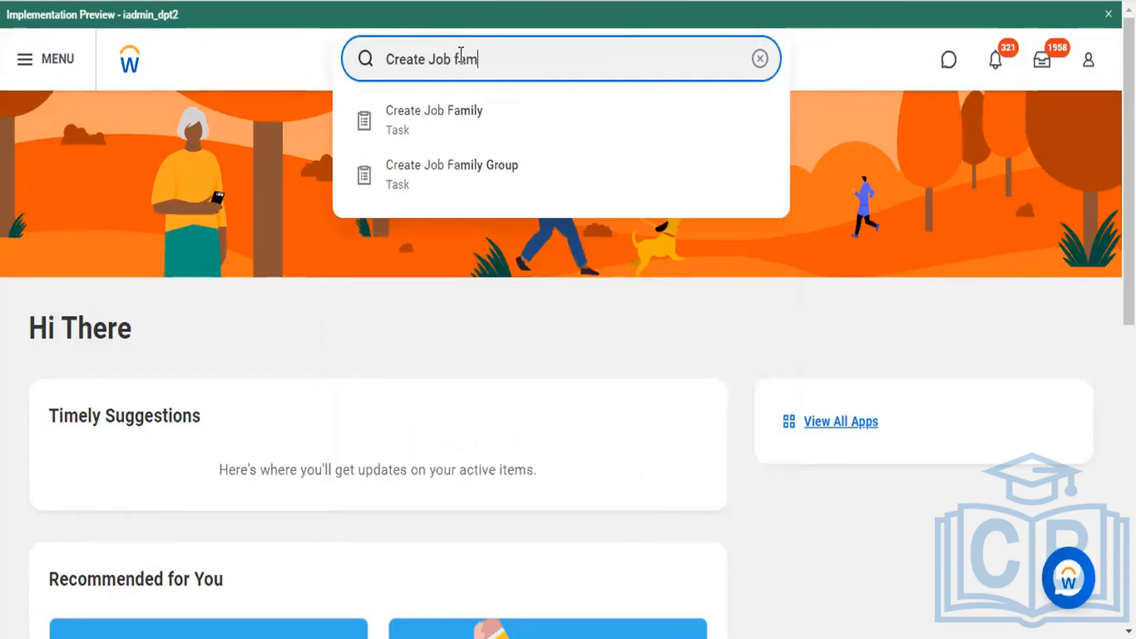
text(i)
click(445, 127)
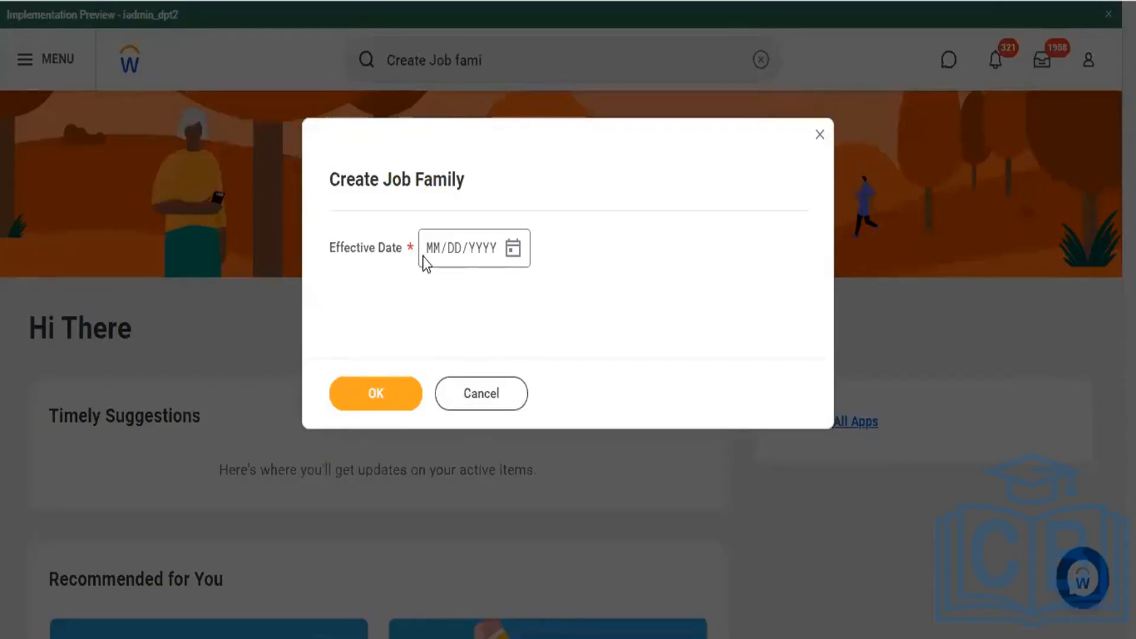
Step: Set the new job family's effective date to 10/18/2022 and continue to its details form
click(432, 256)
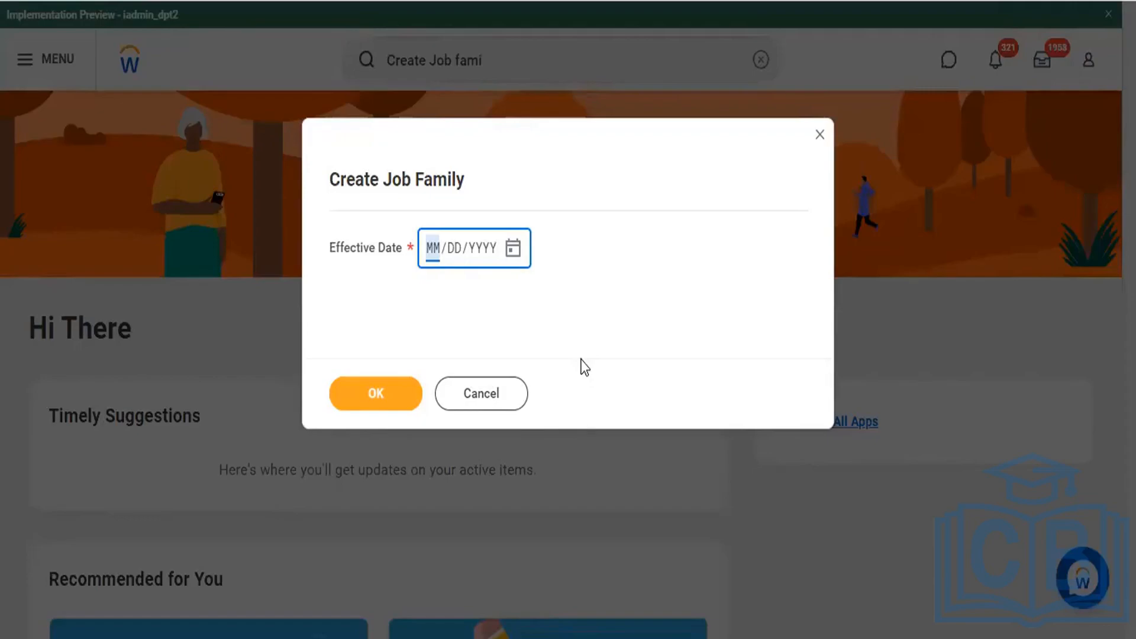
text(10/)
text(1)
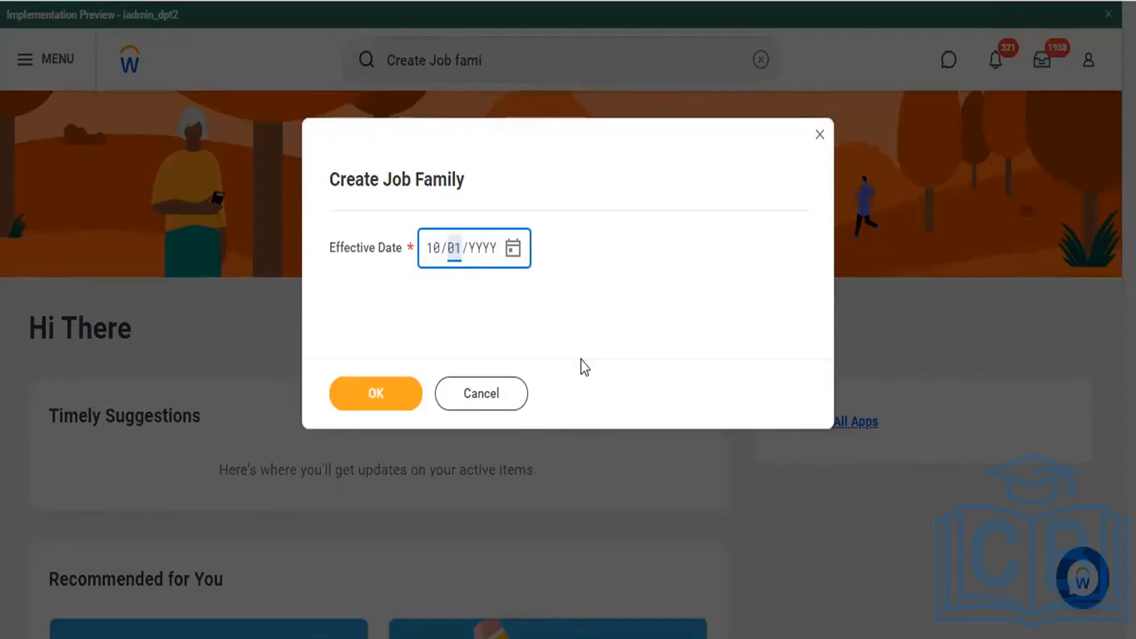
text(8/2022)
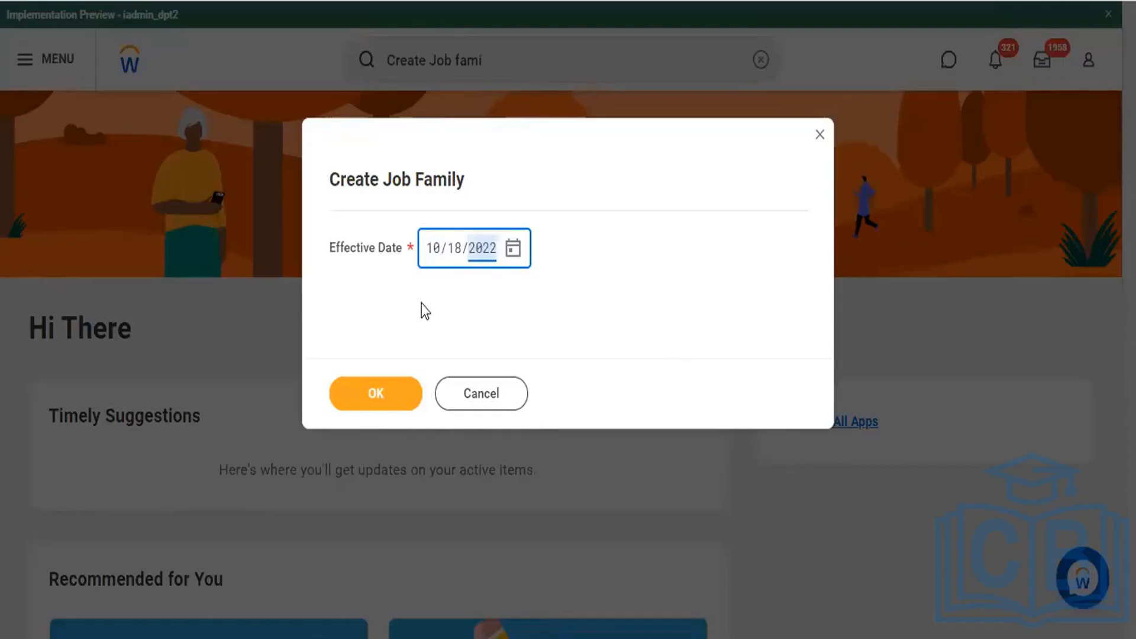
click(376, 393)
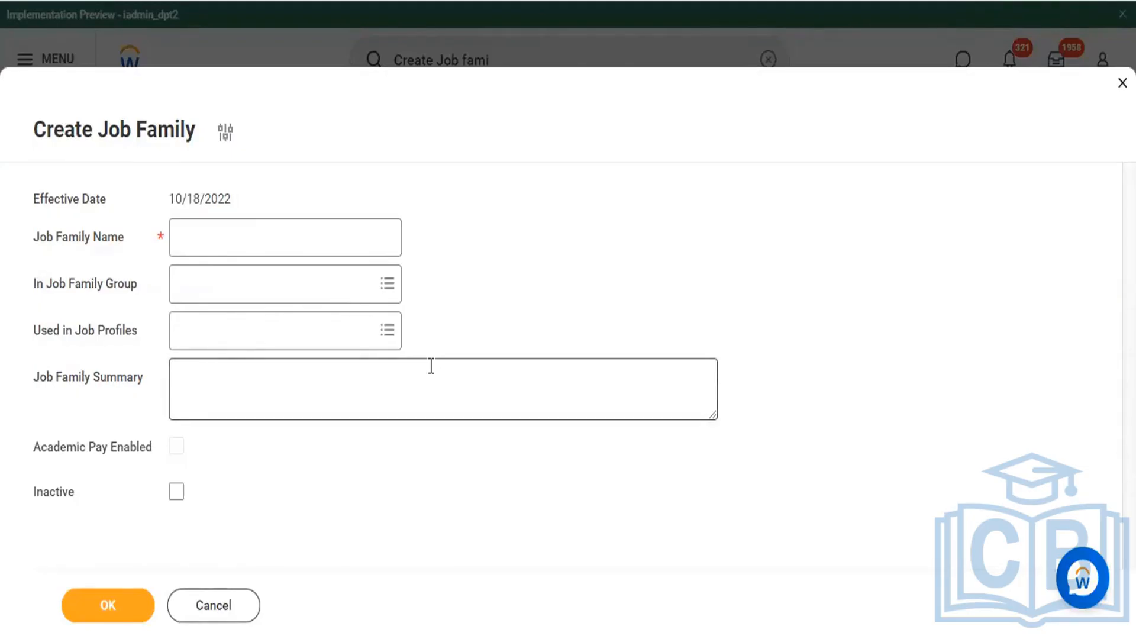
Step: Name the job family "24/7 Man Power Agency"
click(192, 232)
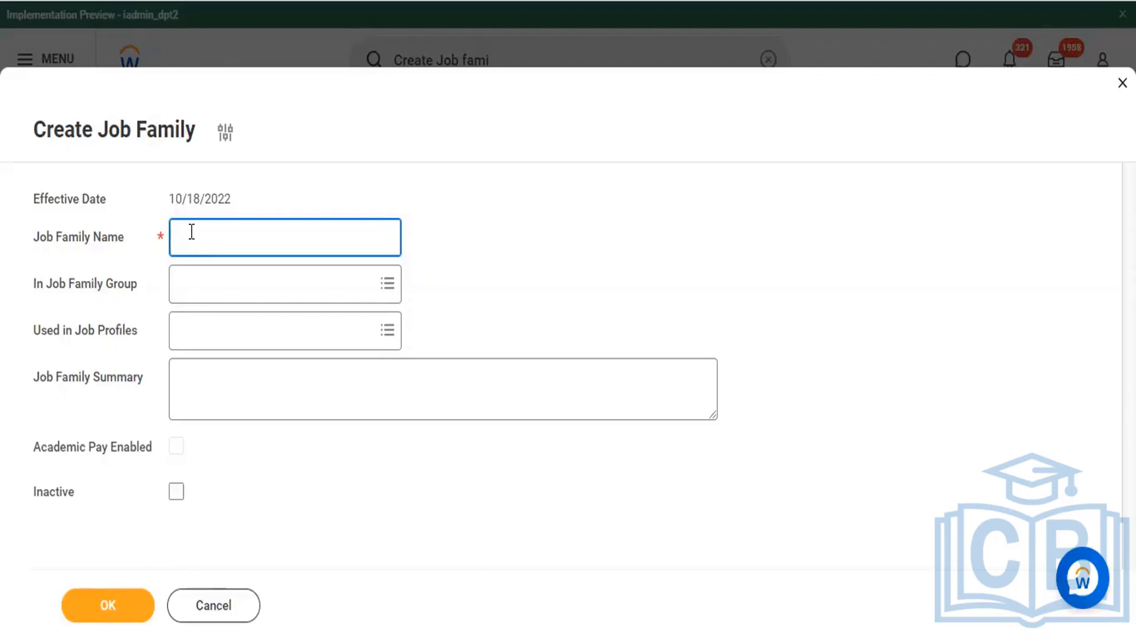
text(2417)
text( Man)
text( Po)
text(wer )
text(Agency)
Step: Search the job family groups for "agency" and assign the job family to Man Power Agency (HYD)
click(333, 271)
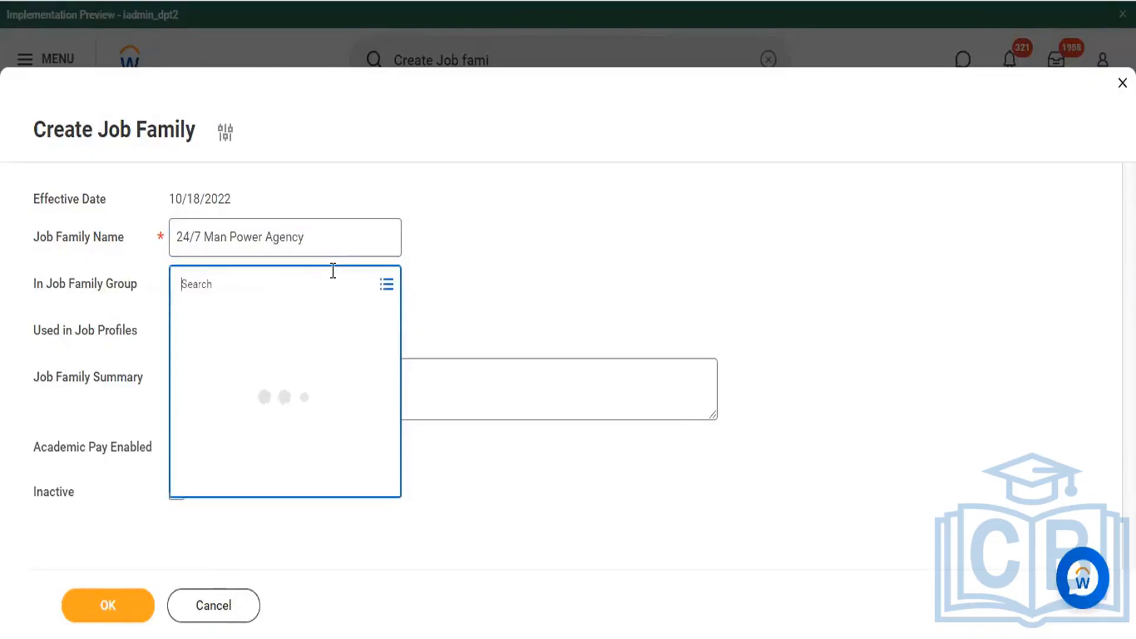
text(age)
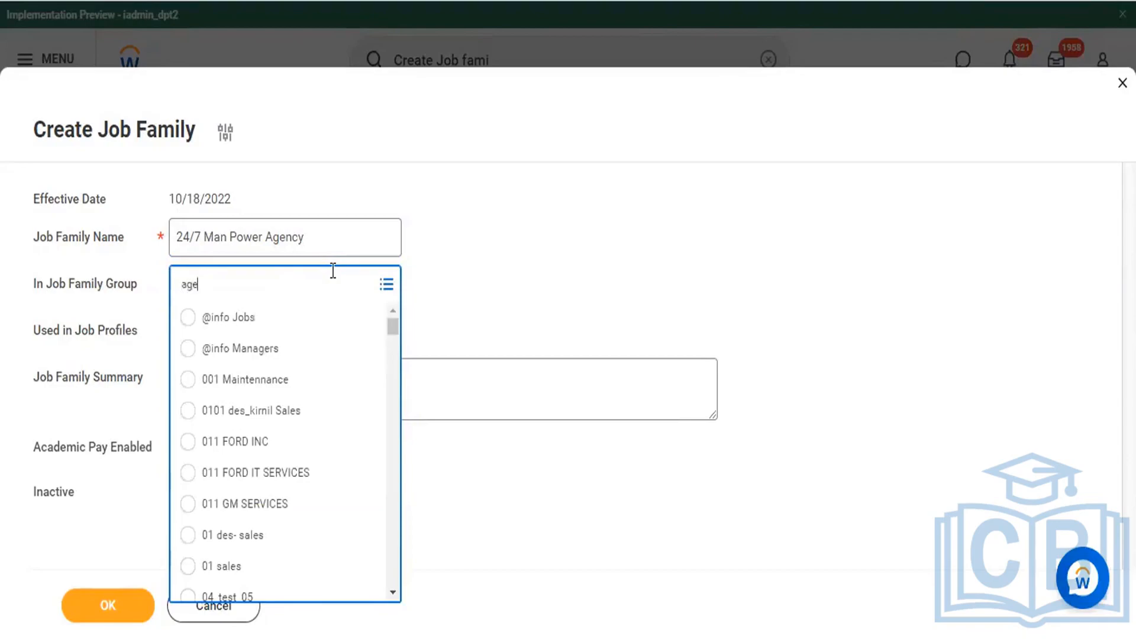
text(ncy)
key(Return)
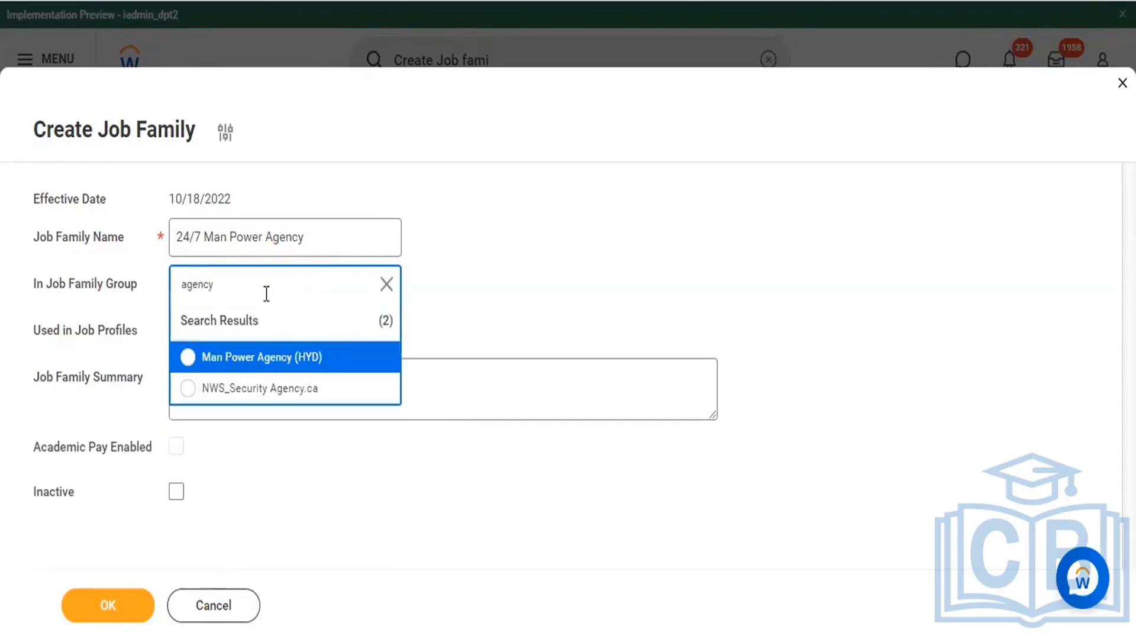
click(187, 358)
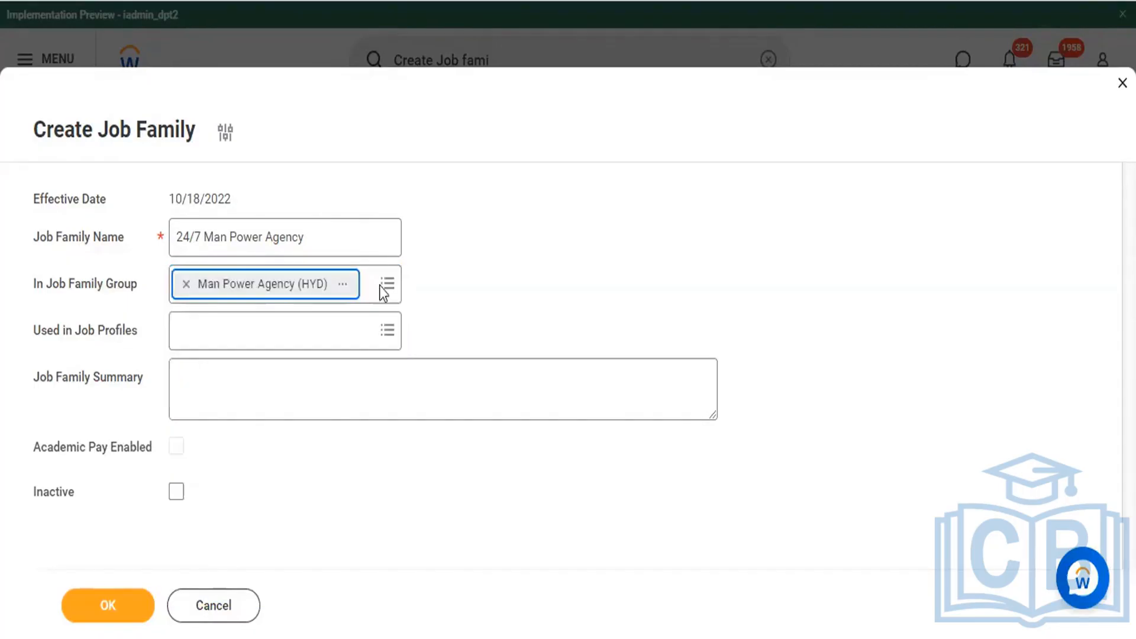
Step: Search the job profiles for "HR" and add "HR Buisness partner" as a profile using this job family
click(338, 324)
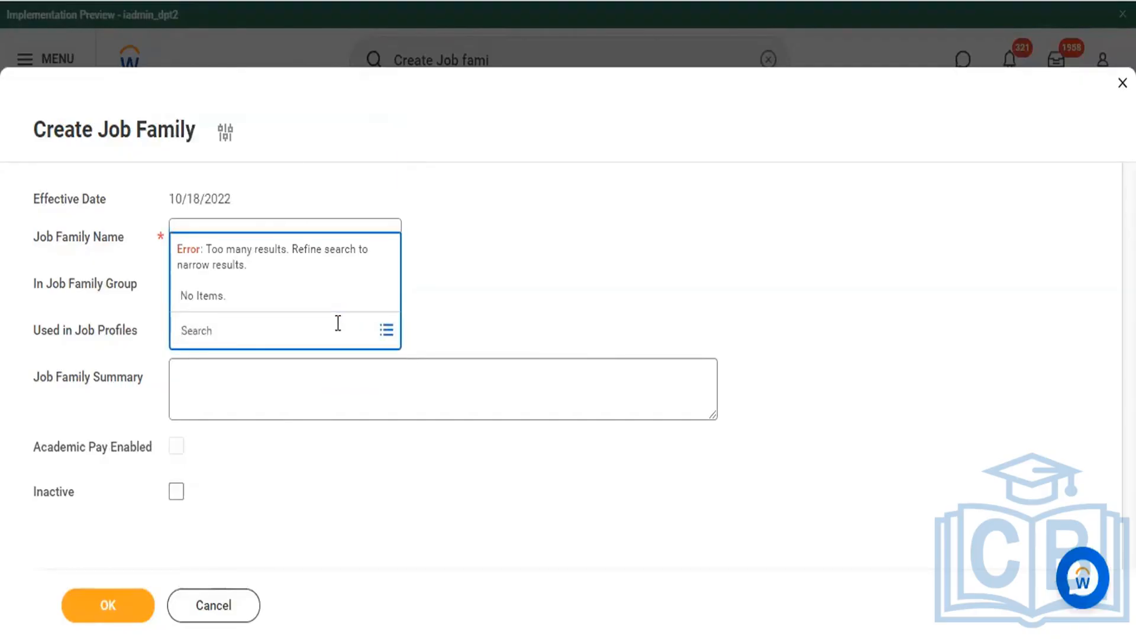
text(HR)
key(Return)
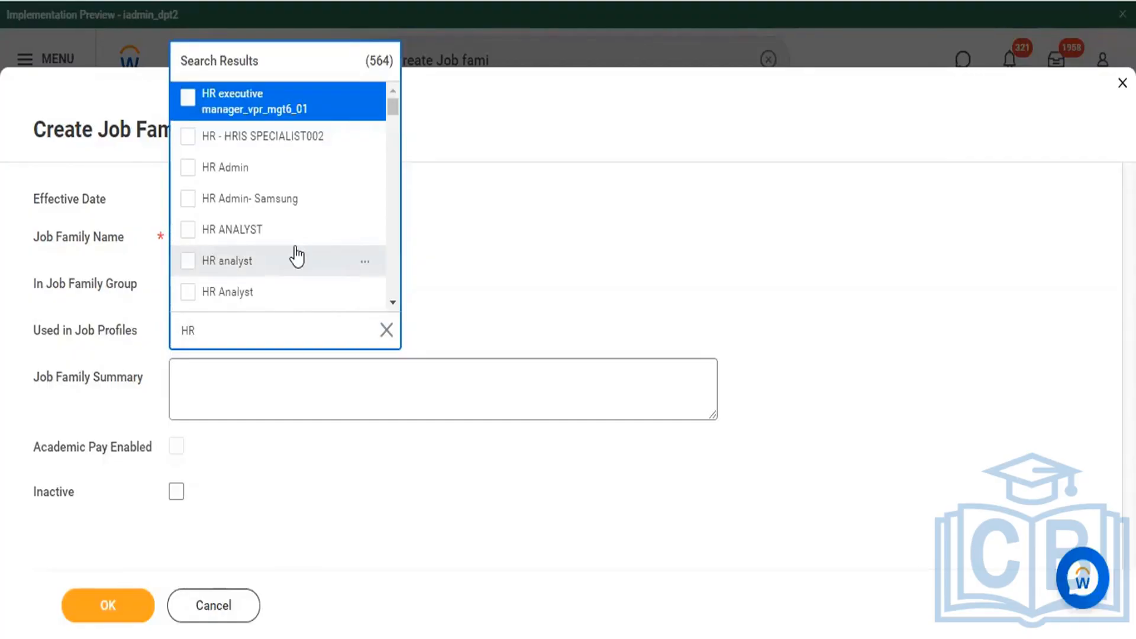
scroll(295, 255, down, 2)
scroll(297, 256, down, 9)
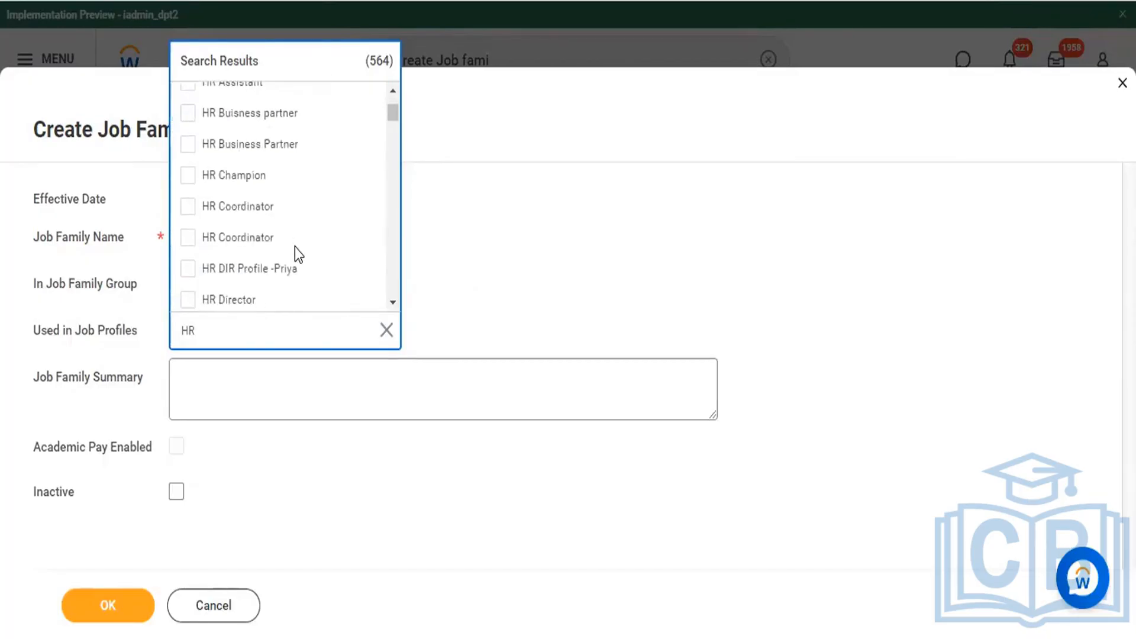
scroll(296, 248, up, 1)
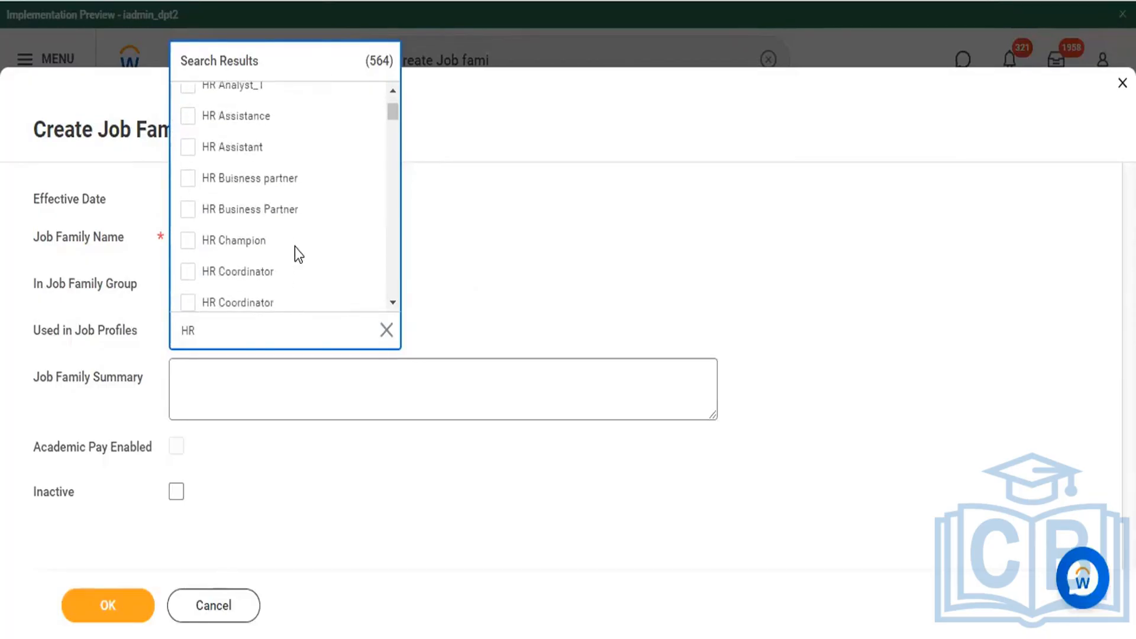
click(187, 179)
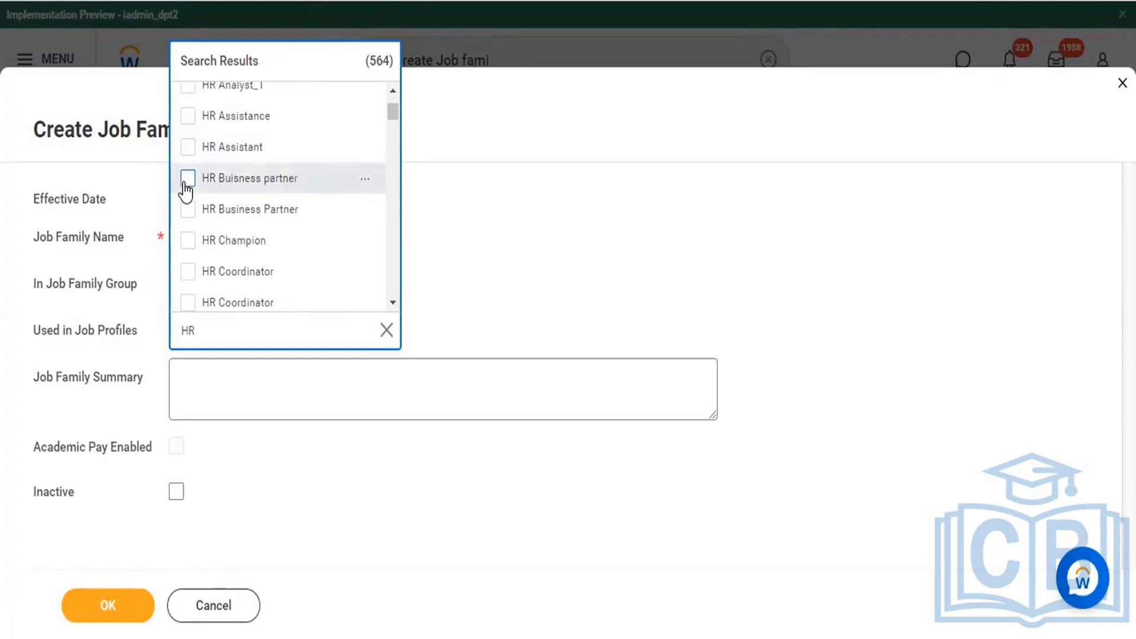
click(535, 238)
click(424, 377)
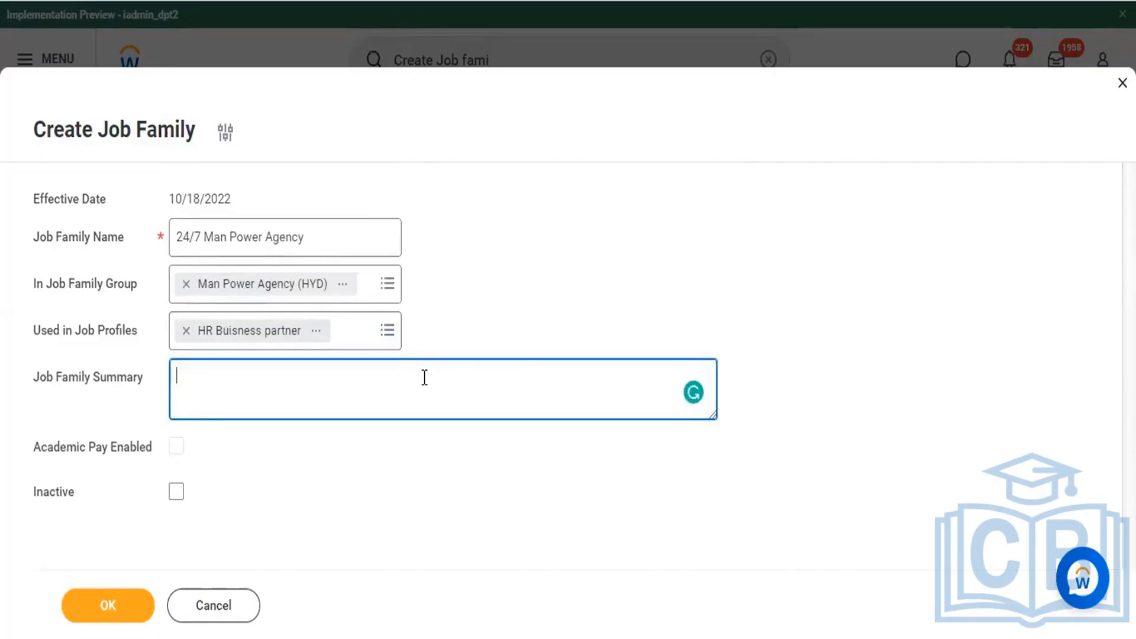
text(Dis of 2)
key(ctrl+a)
key(BackSpace)
Step: Begin the job family summary with the heading "Key Points :-" followed by a blank line
text(Key Points :-)
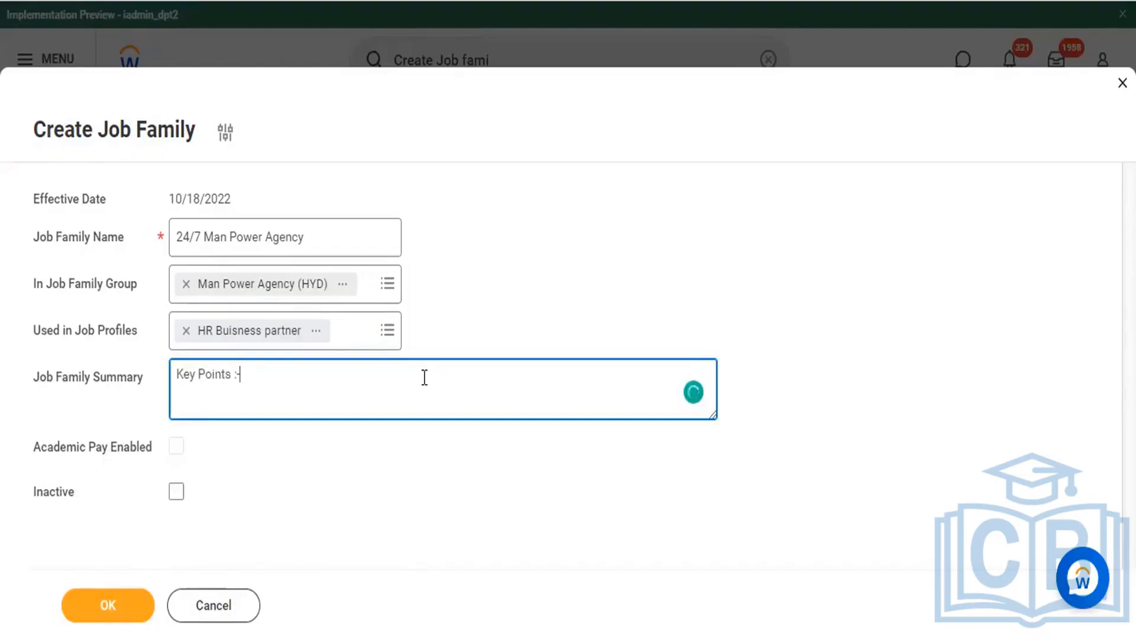
key(Return)
key(Return)
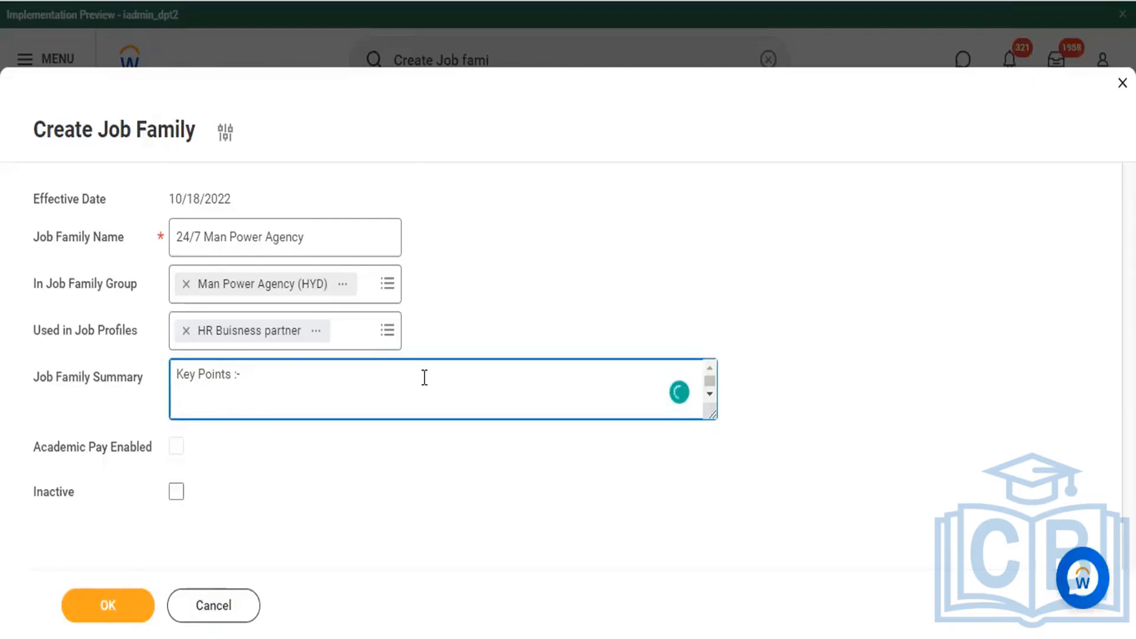
Step: Add the summary bullet "* Agency Name :" and fill it with a copy of the job family name
text(* CN)
key(BackSpace)
key(BackSpace)
text(Agency Name )
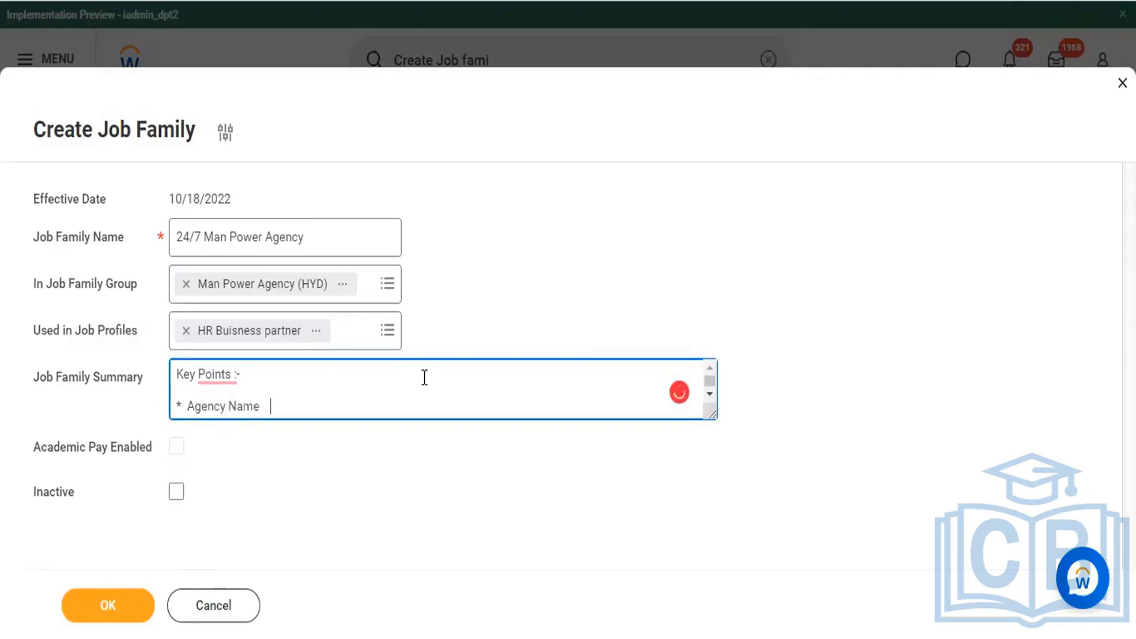
text(  :)
drag(365, 232, 123, 223)
key(ctrl+c)
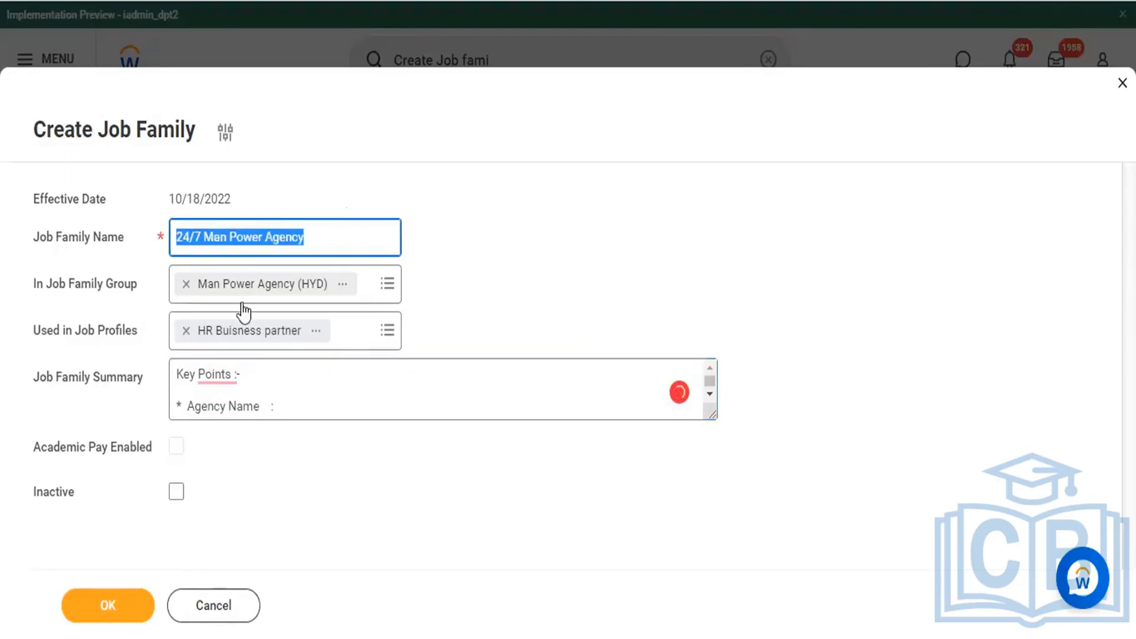
click(334, 410)
key(ctrl+v)
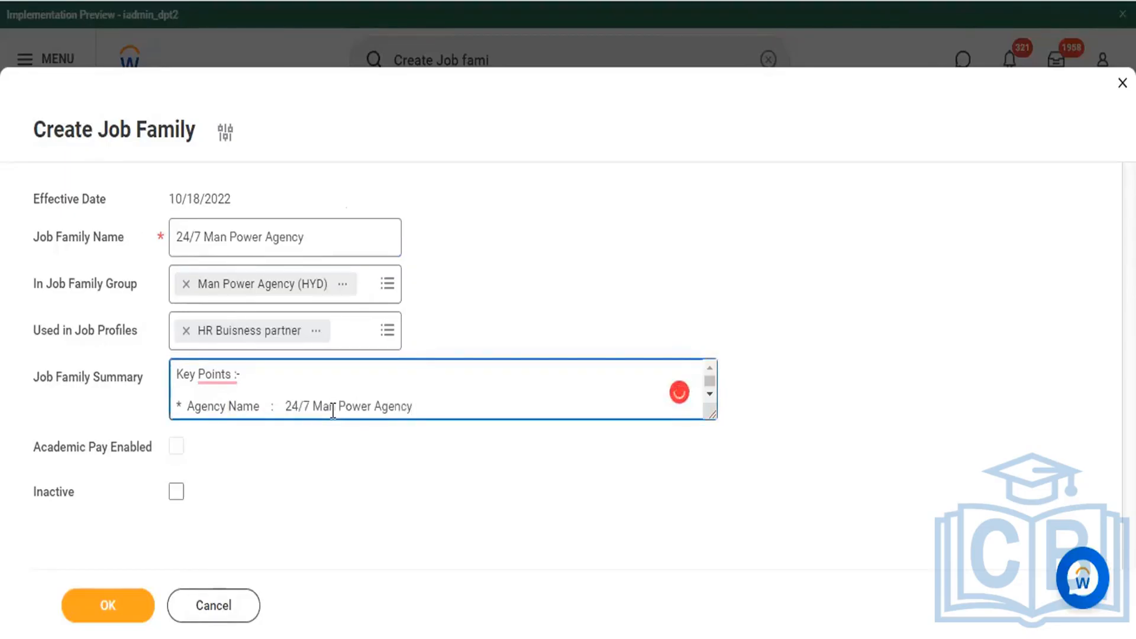
Step: Add a second summary bullet reading "* Agency EID :" followed by the agency's EID
key(Return)
text(* )
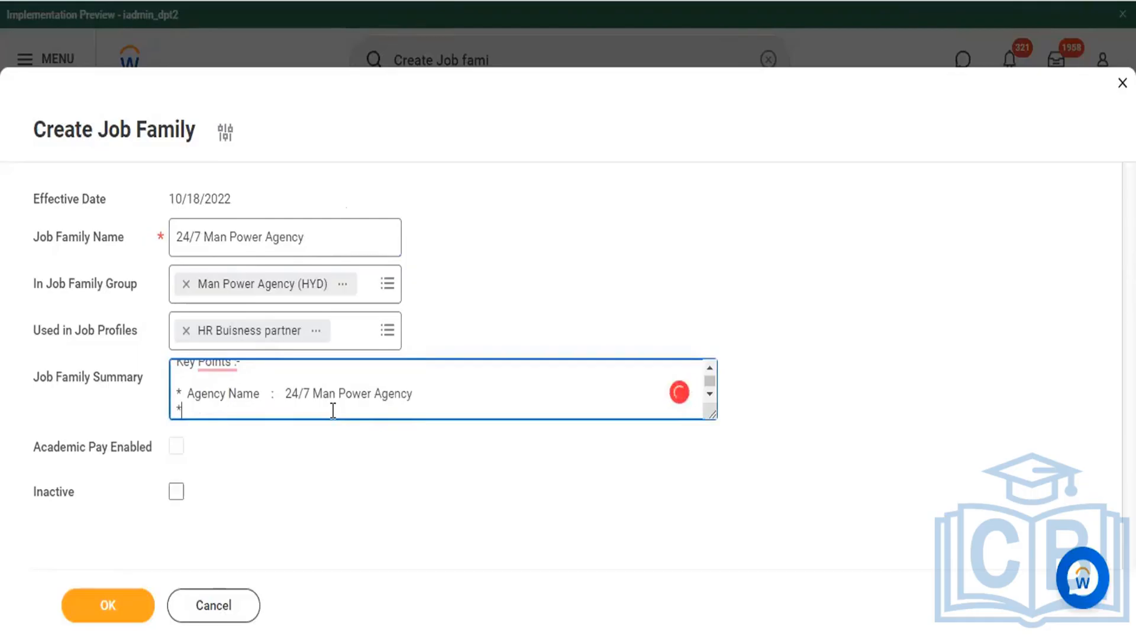
text(Agency)
text( ID)
key(BackSpace)
key(BackSpace)
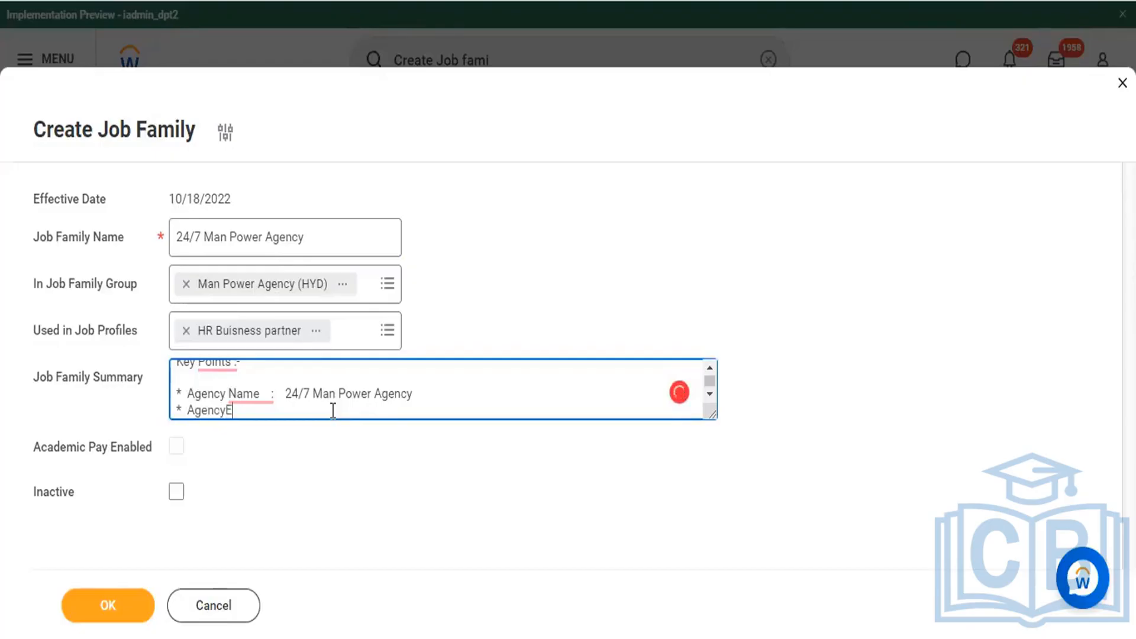
text(EID       :)
text(???)
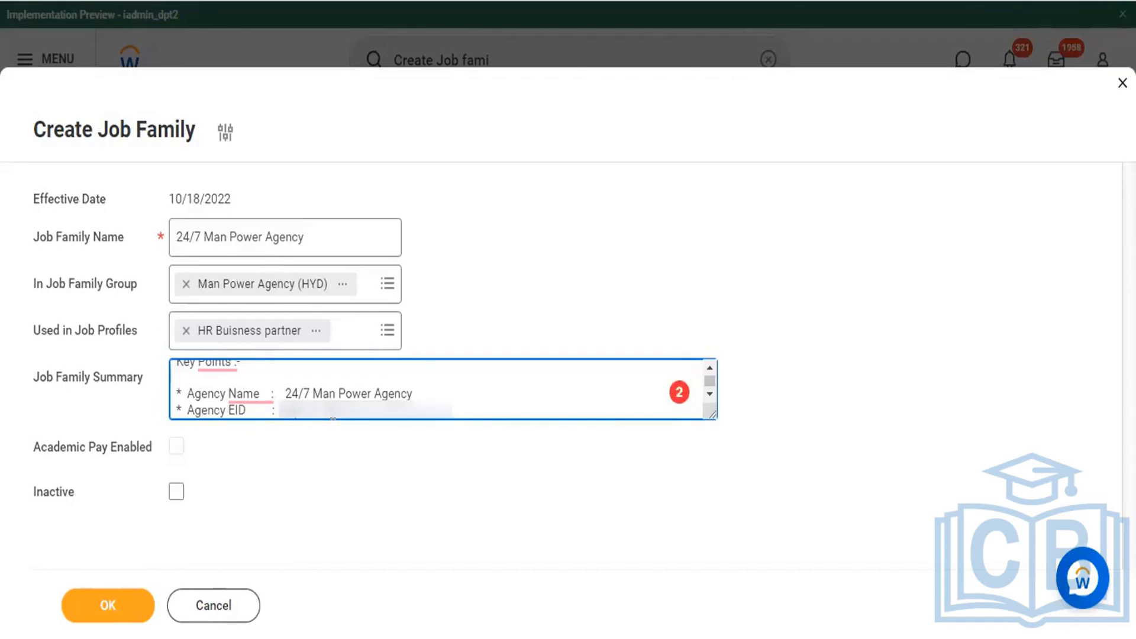
text(??????)
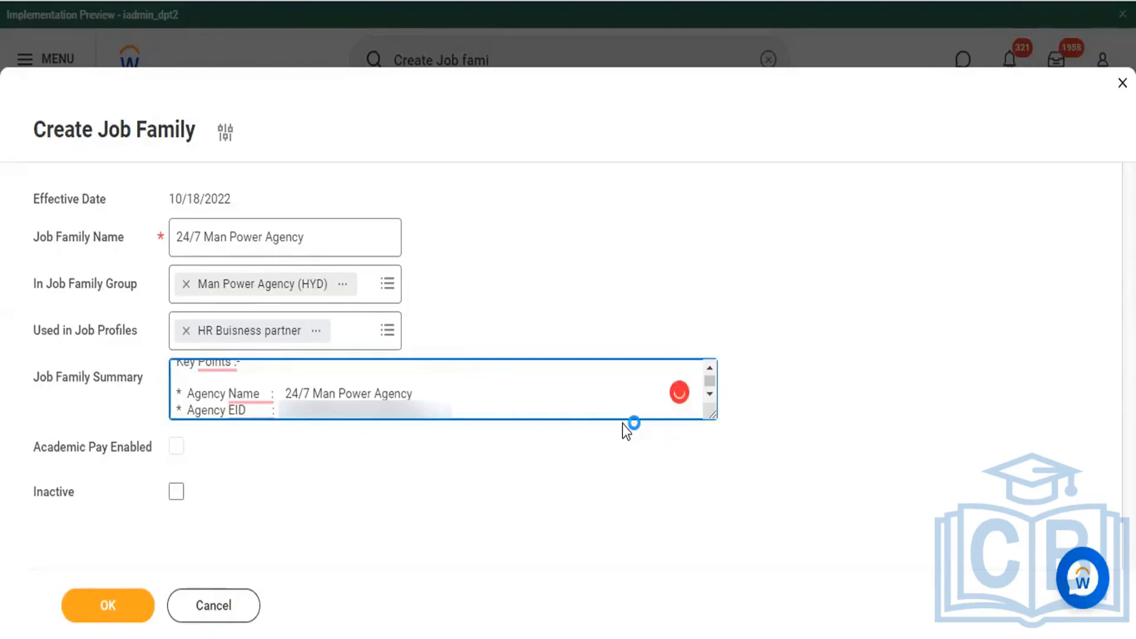
Step: Add a third summary bullet reading "* Agency Add : Address"
key(Return)
text(* Agency Add)
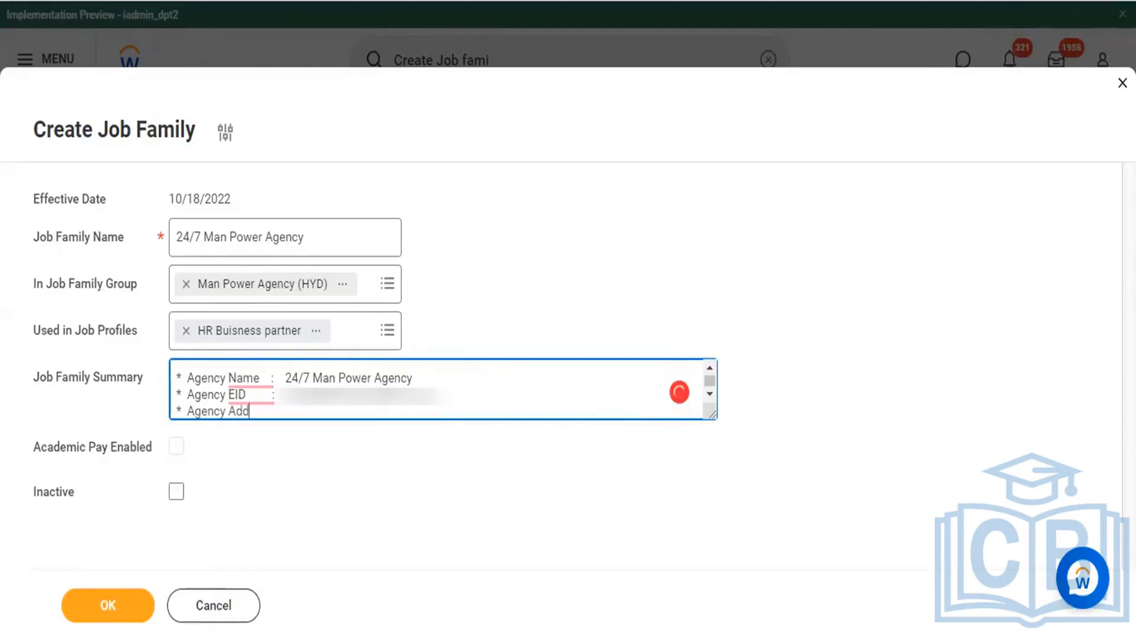
key(alt+Tab)
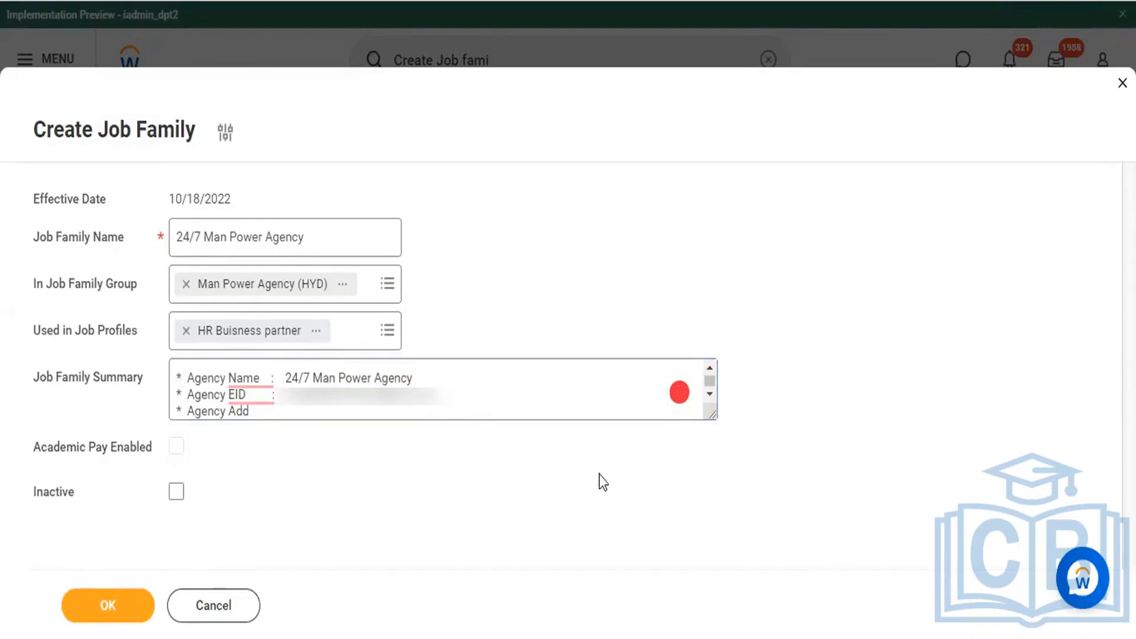
click(371, 410)
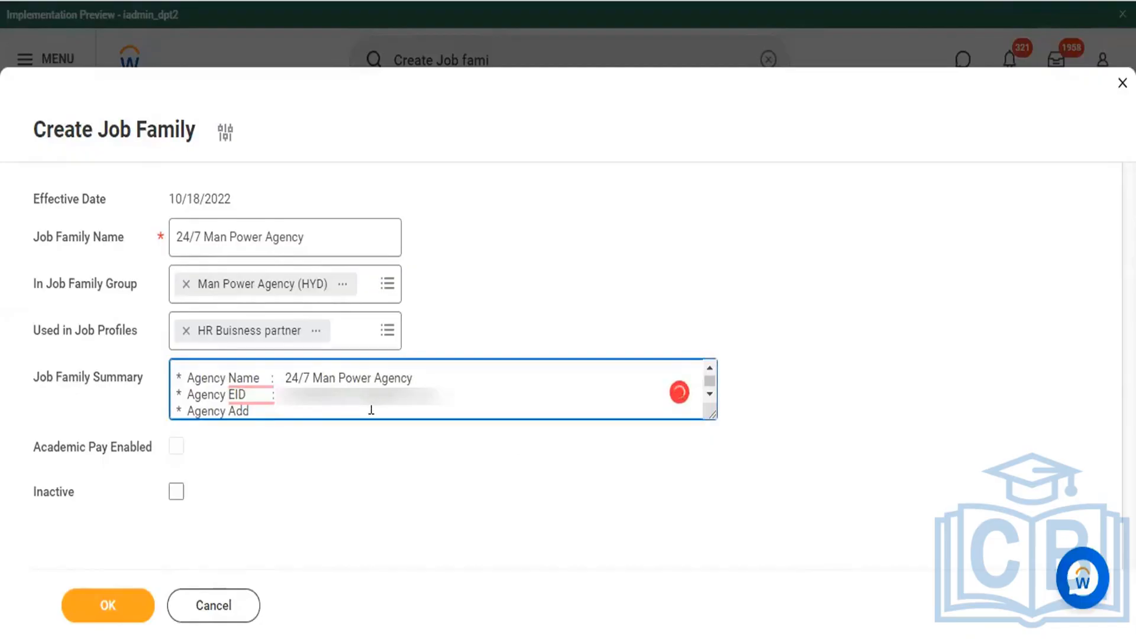
text(:   Address)
Step: Add a fourth summary bullet reading "* Agency CEO : CEO + Mobile + Email ID."
key(Return)
text(* )
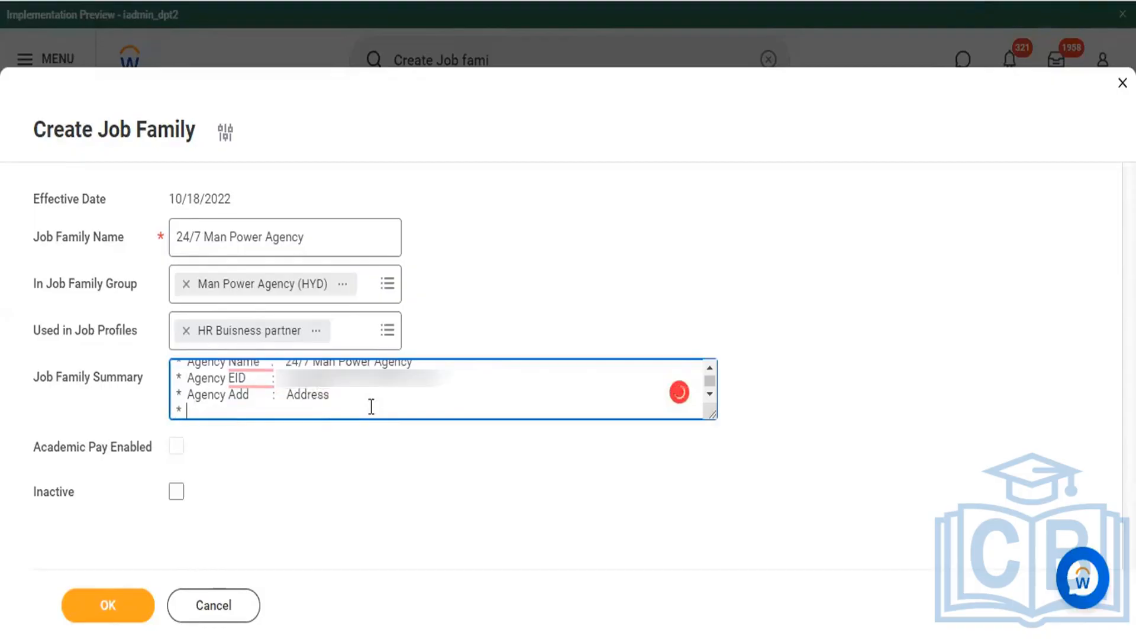
text(Agency CEO     )
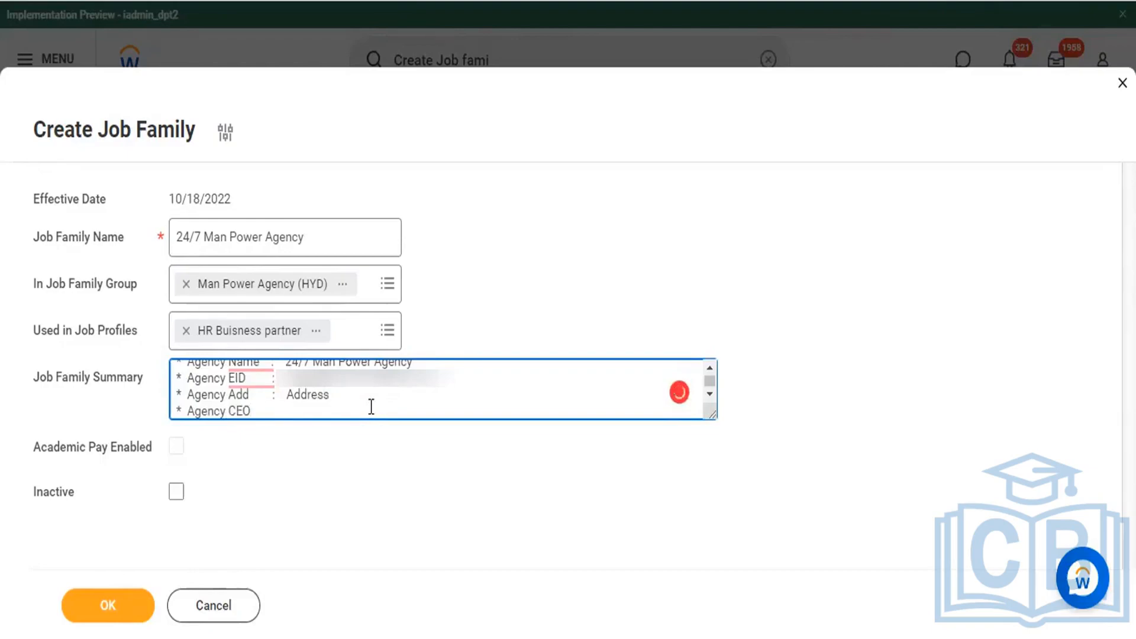
text(:   CEO + Mobi)
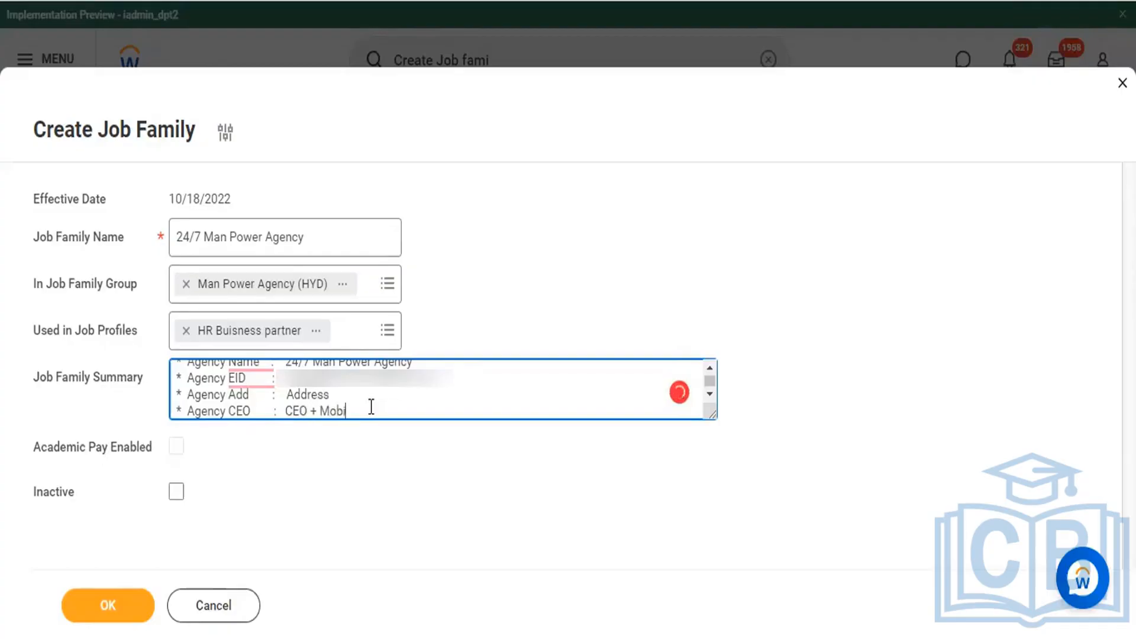
text(le + Email ID.)
Step: Add the summary bullet "* Agency Manager: Man" and complete it with a copy of "+ Mobile + Email ID." from the CEO bullet
key(Return)
text(*)
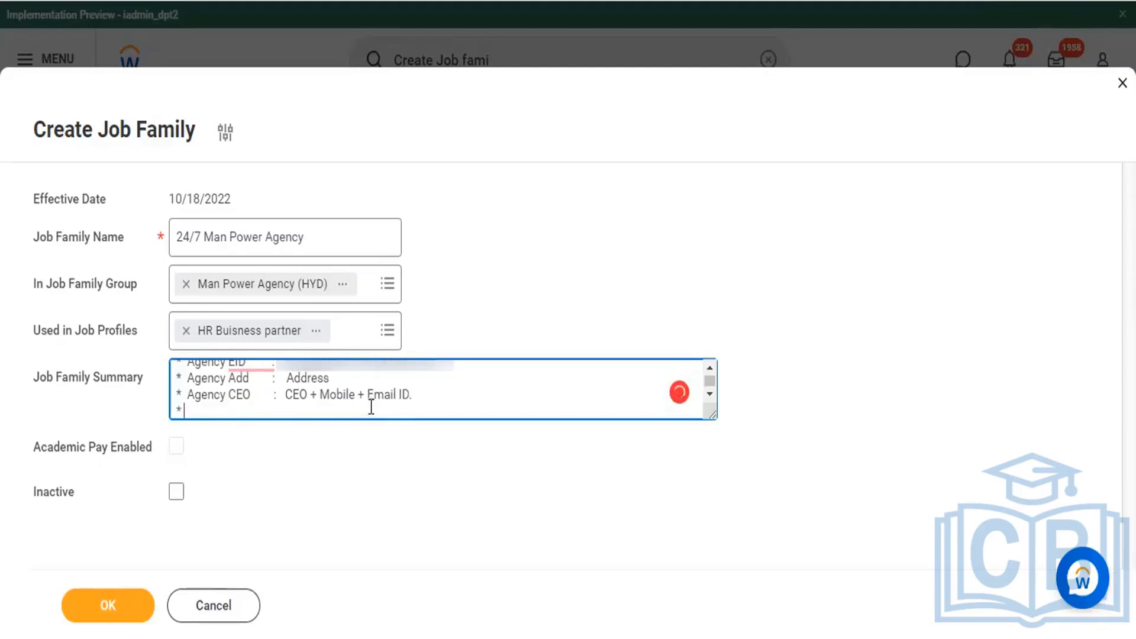
text( Agencu)
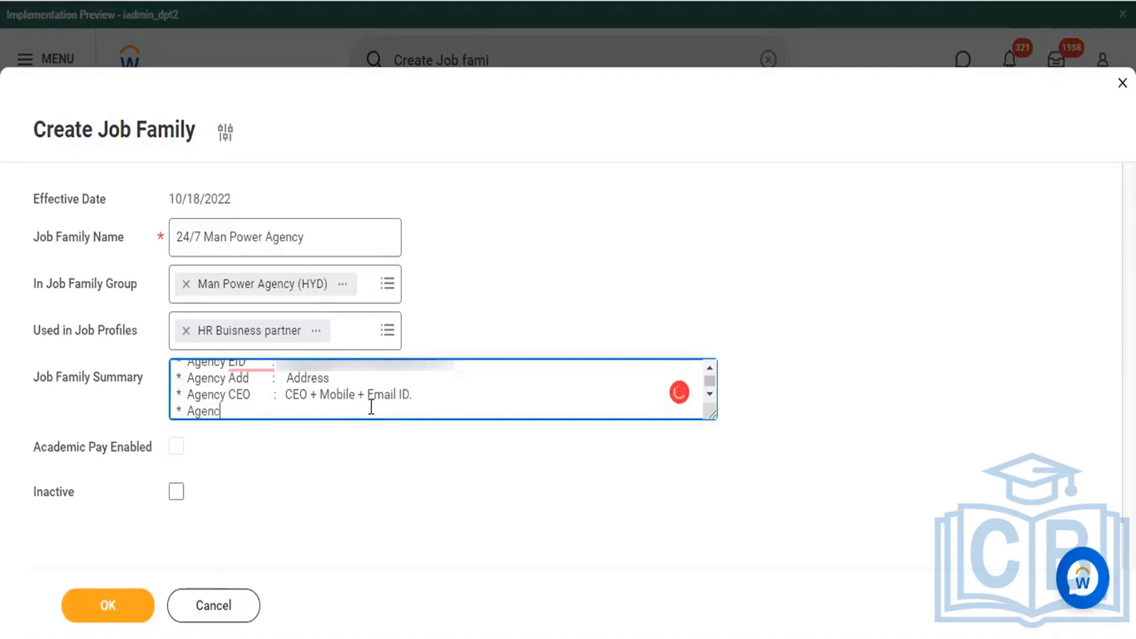
key(BackSpace)
key(BackSpace)
text(y Manager)
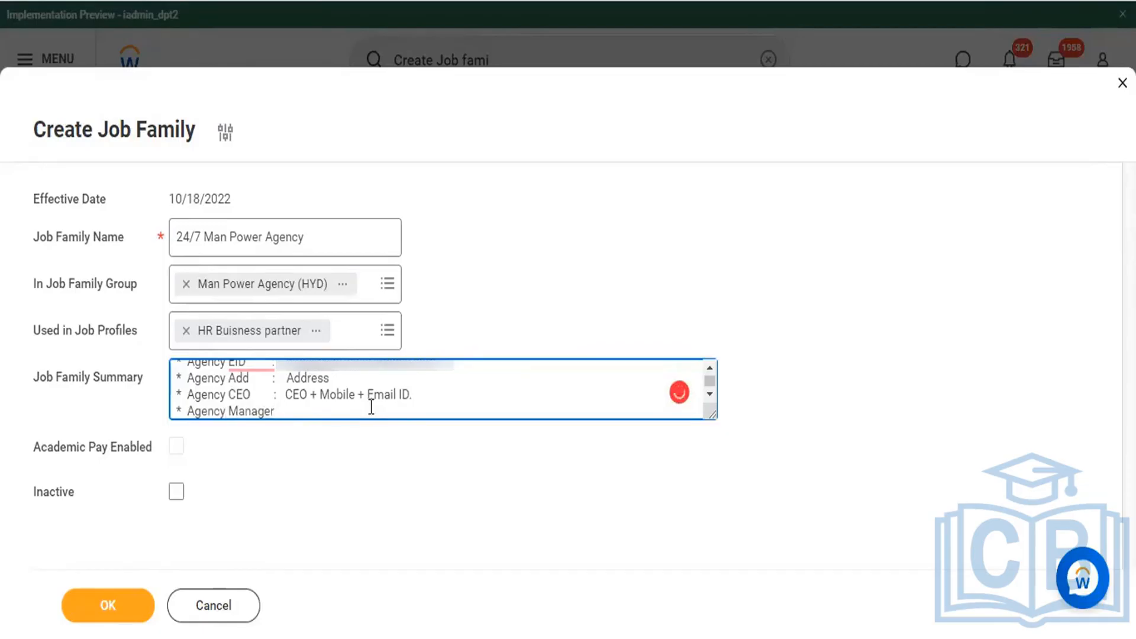
text(:  Man)
drag(412, 395, 308, 381)
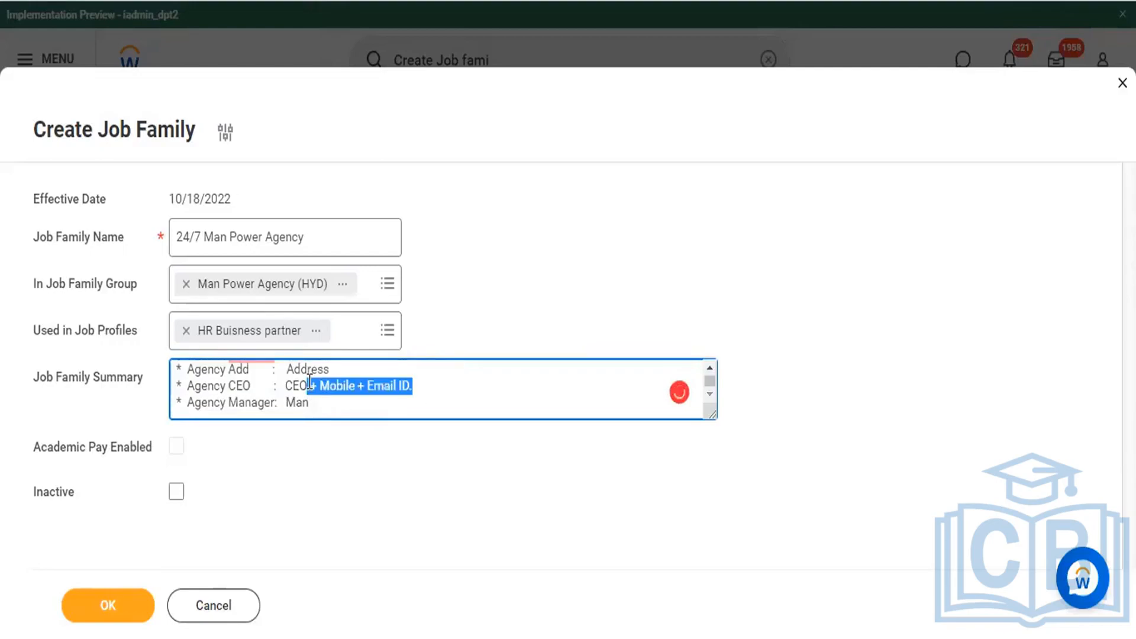
key(ctrl+c)
key(ctrl+End)
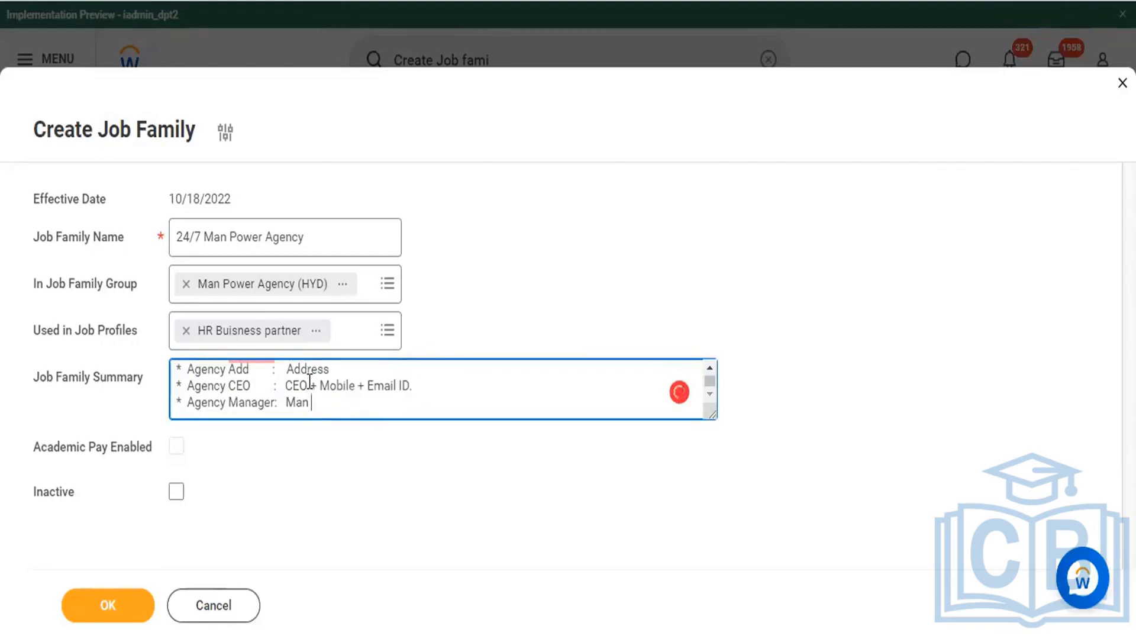
key(ctrl+v)
Step: Add the summary bullet "* Agency support : TL +" and append the copied "+ Mobile + Email ID." text
key(Return)
text(* )
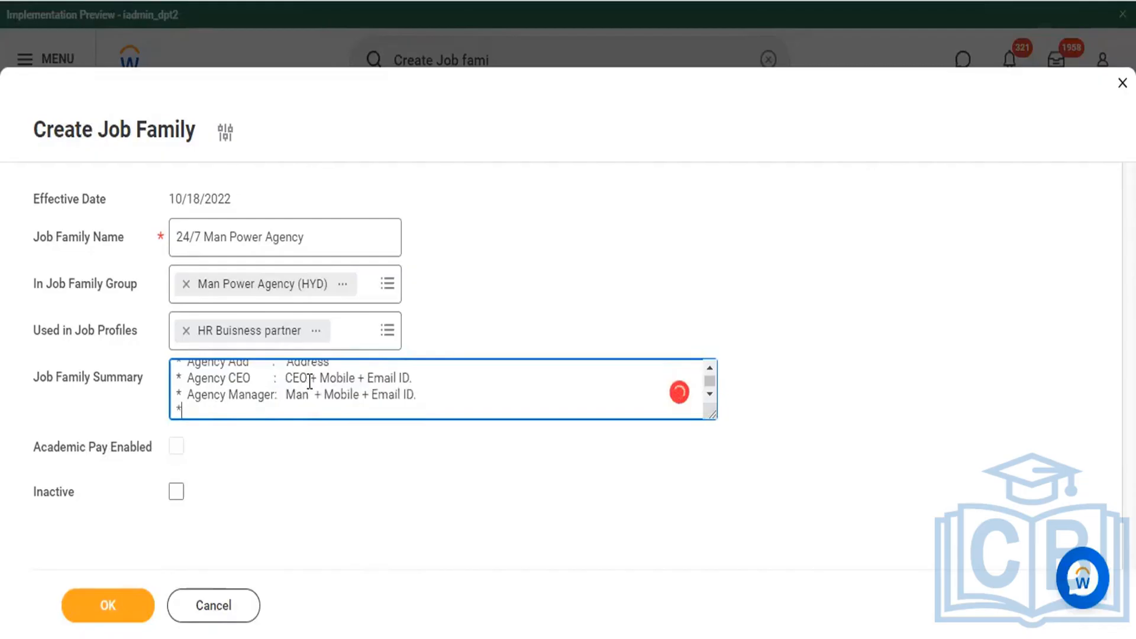
text(Agency AG)
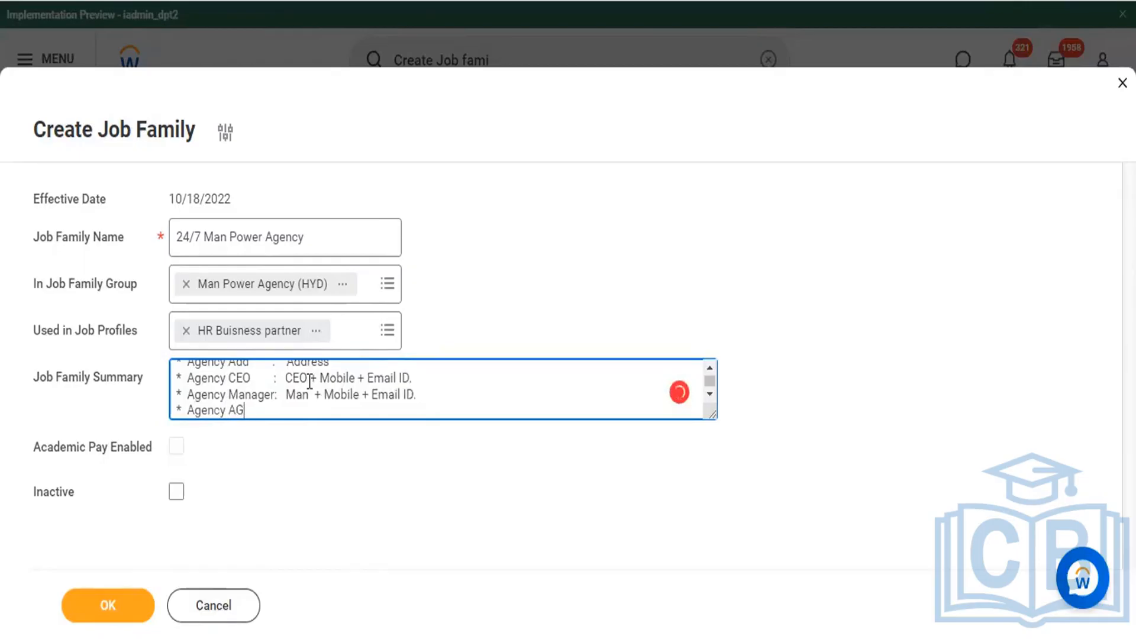
key(BackSpace)
key(BackSpace)
text(s)
text(tuff)
key(BackSpace)
key(BackSpace)
key(BackSpace)
key(BackSpace)
key(BackSpace)
text(support :)
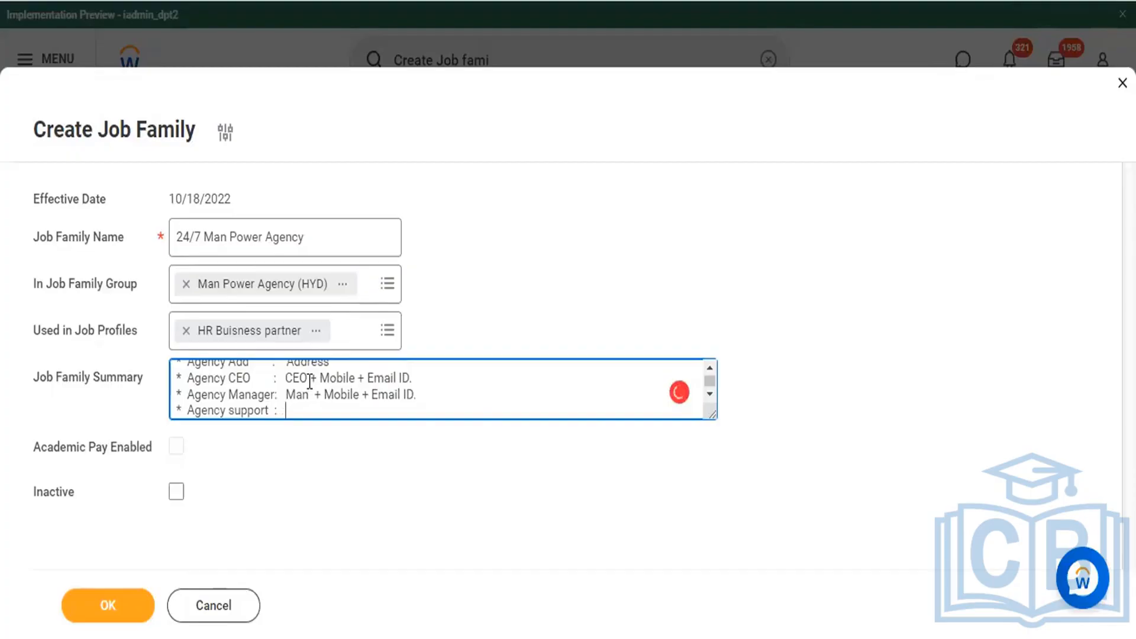
text(   TL +)
key(ctrl+v)
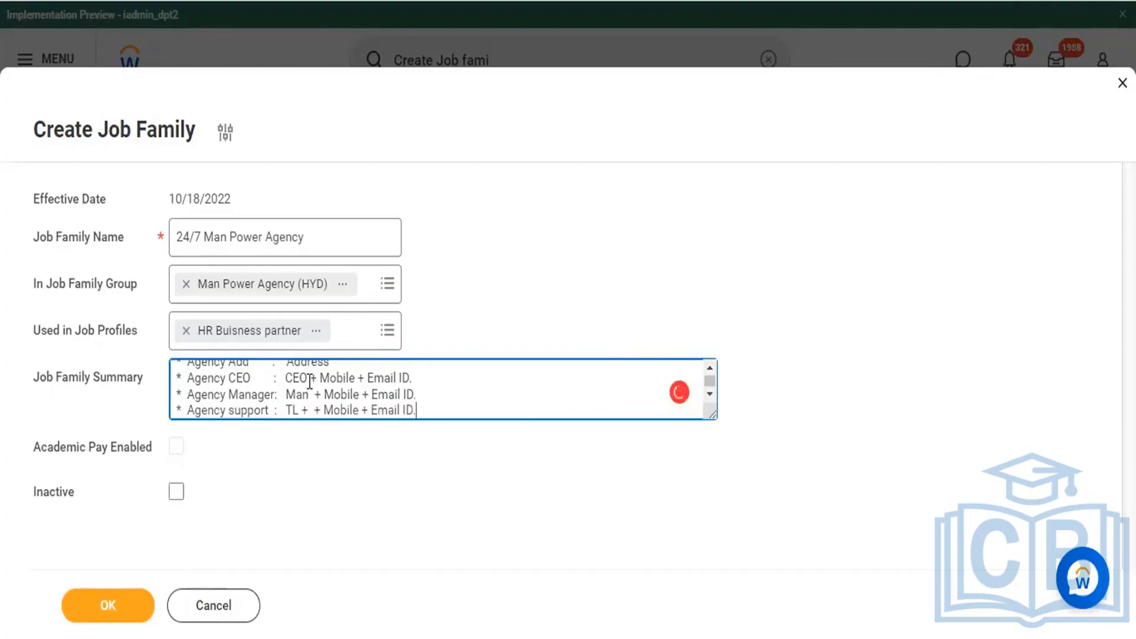
Step: Add another summary bullet reading "* Agency Portal URl : Link details ."
key(Return)
text(*)
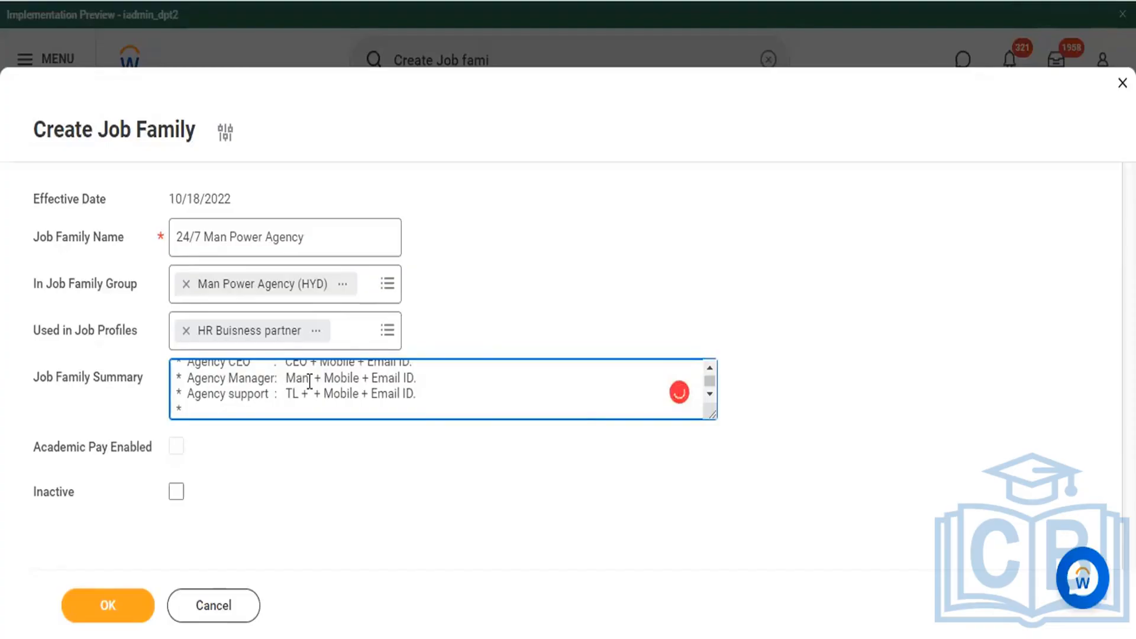
text( Agencuy)
key(BackSpace)
key(BackSpace)
text(y P)
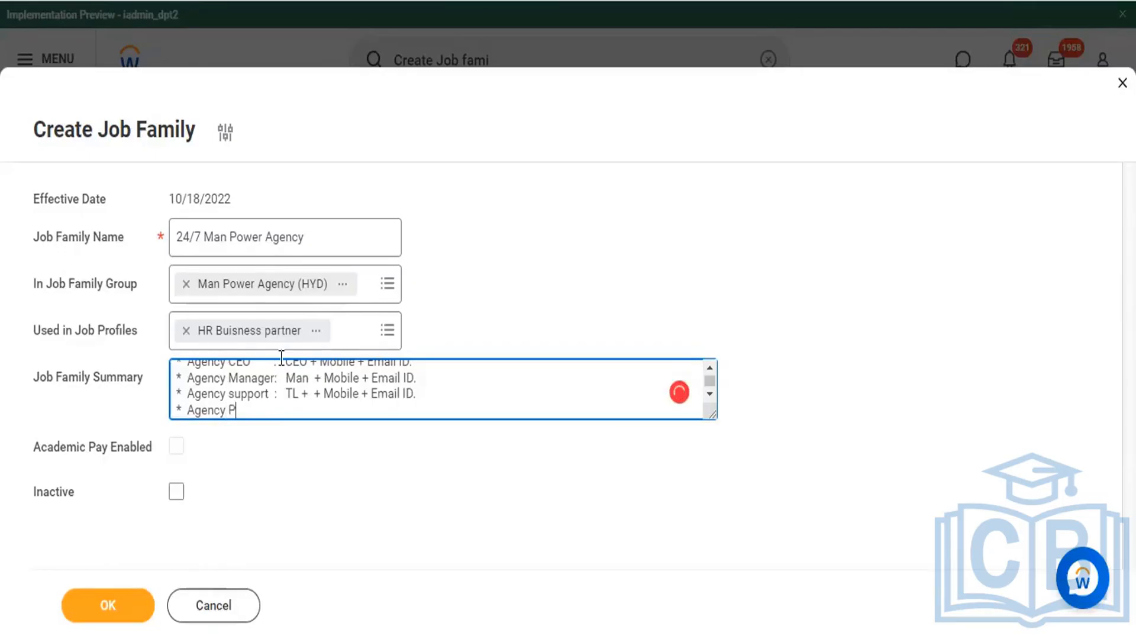
text(ortal UR)
text(L)
text( : )
text(Li)
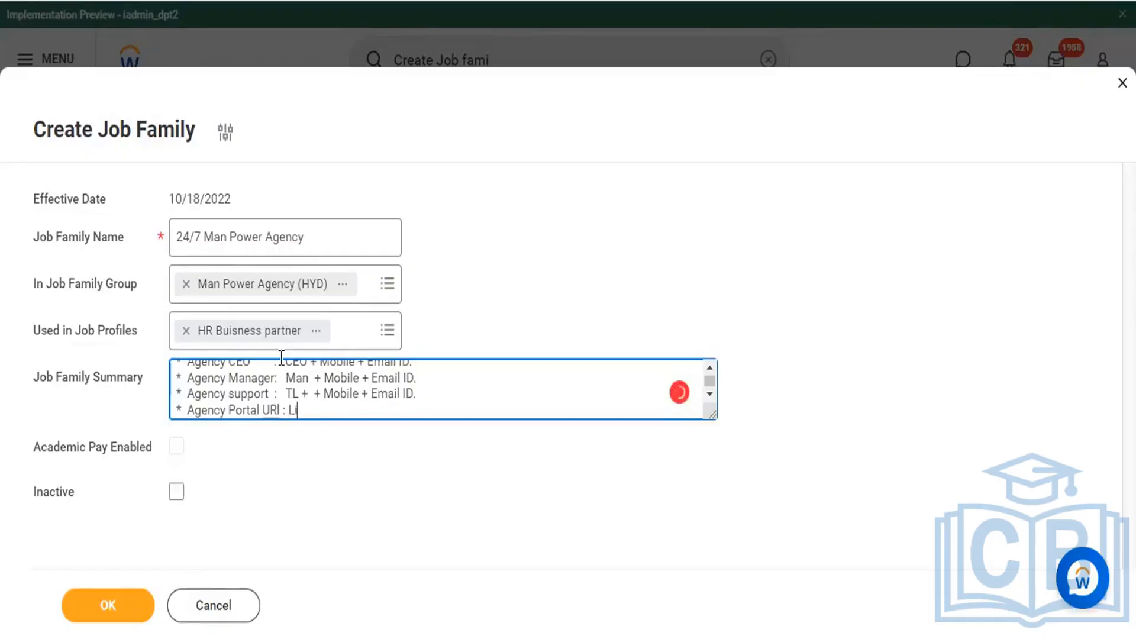
text(nk details .)
Step: Add a final summary bullet reading "* Agency details"
key(Return)
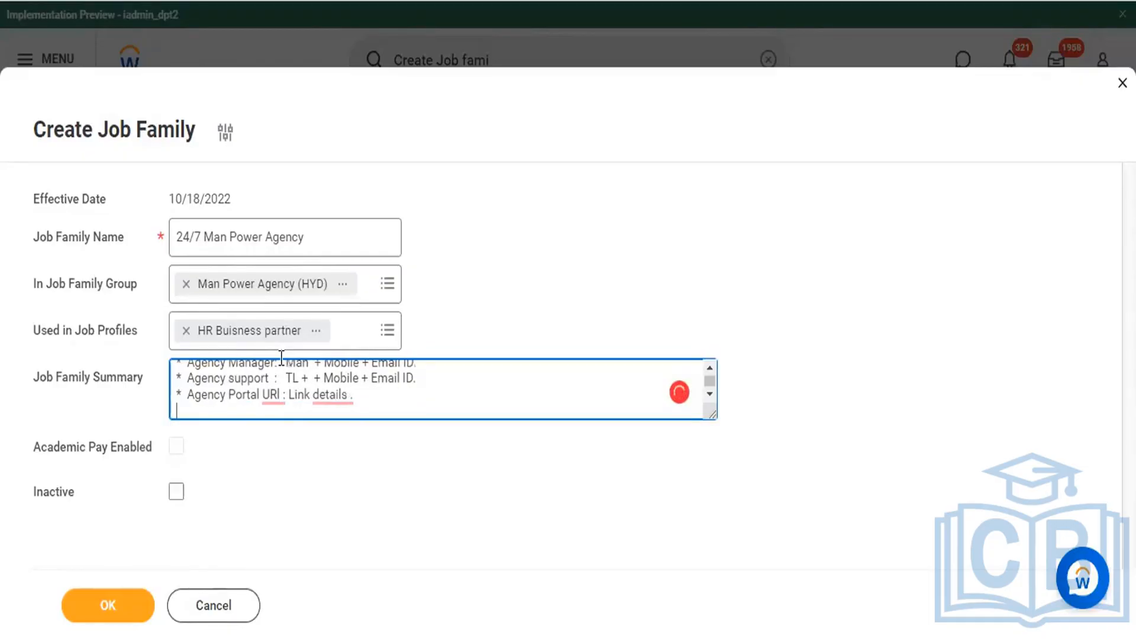
text(* Agency  details)
Step: Review the job family summary from the agency name through the last bullet
scroll(408, 399, up, 2)
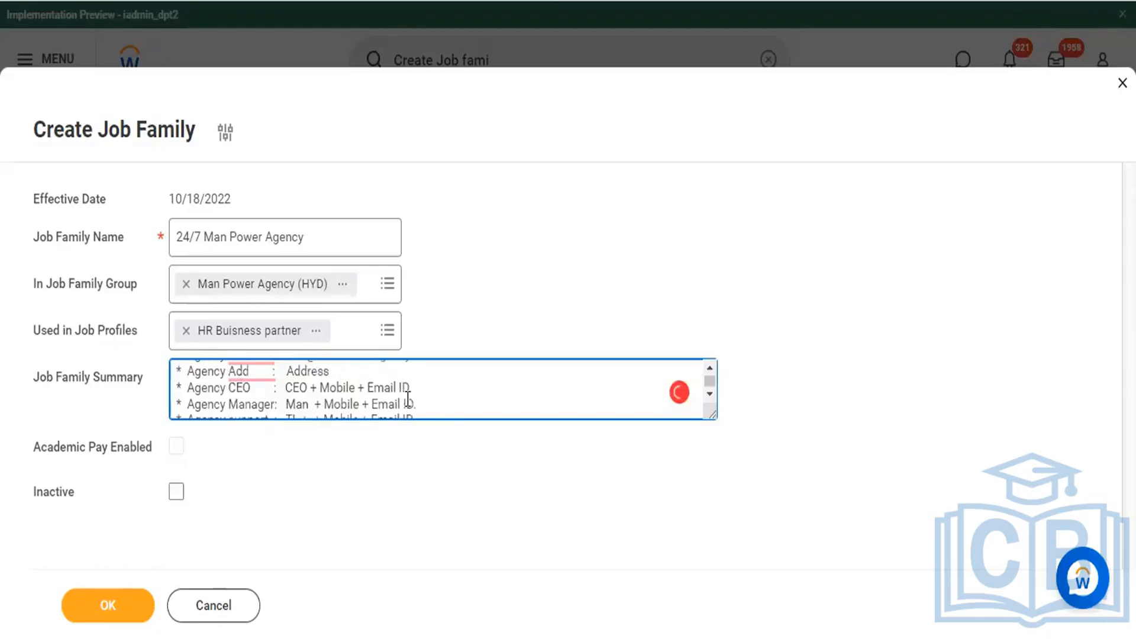
scroll(407, 401, up, 1)
scroll(407, 399, up, 2)
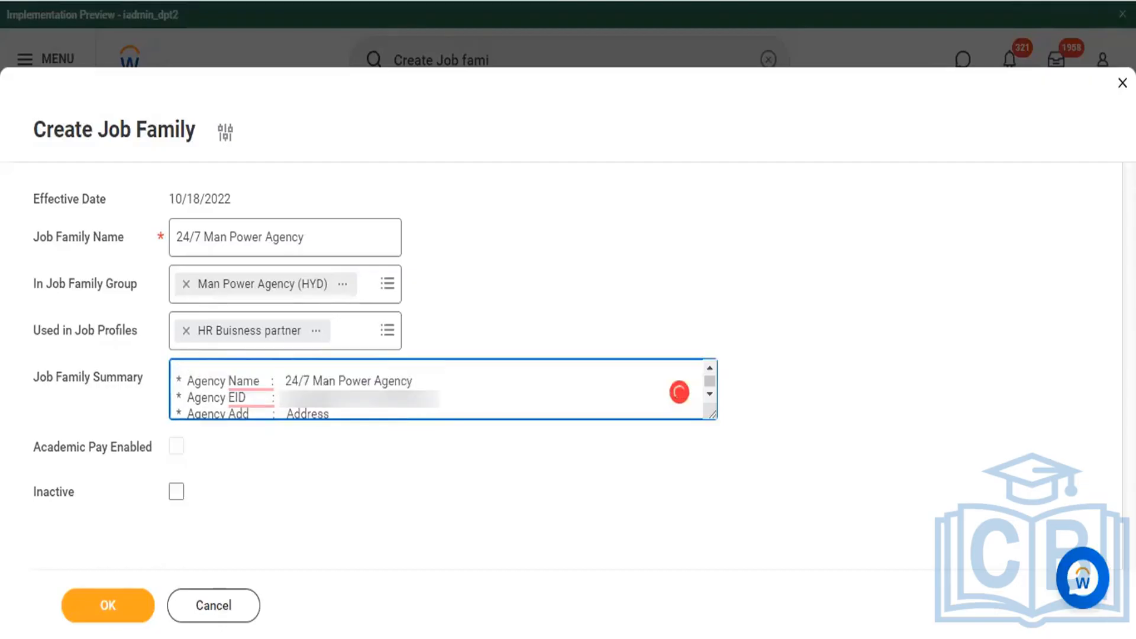
scroll(437, 391, down, 1)
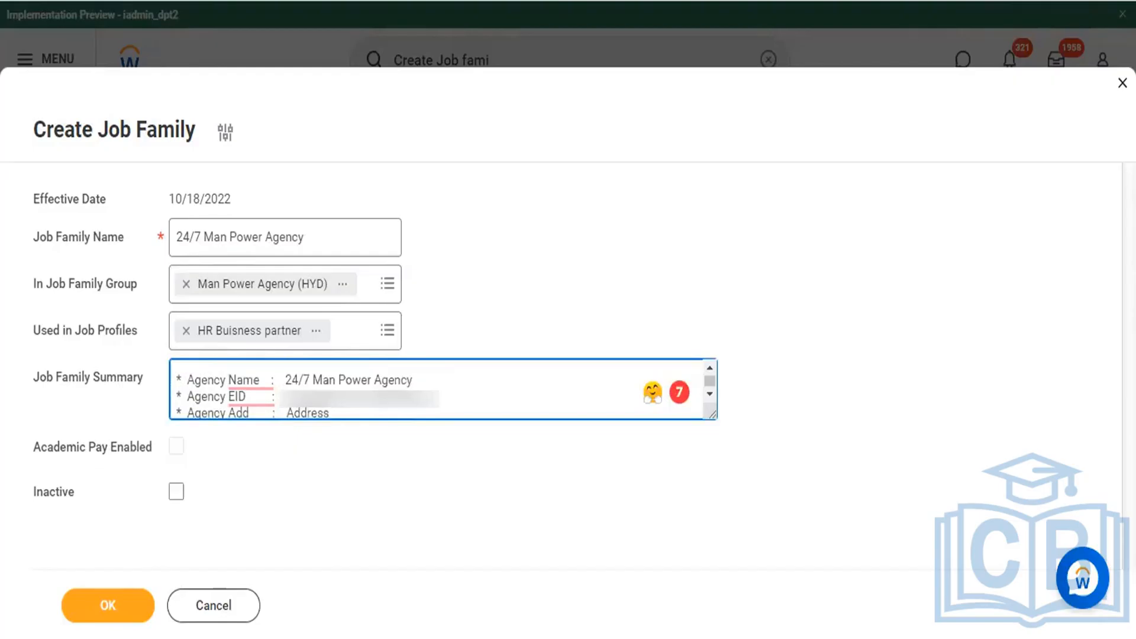
scroll(408, 399, down, 2)
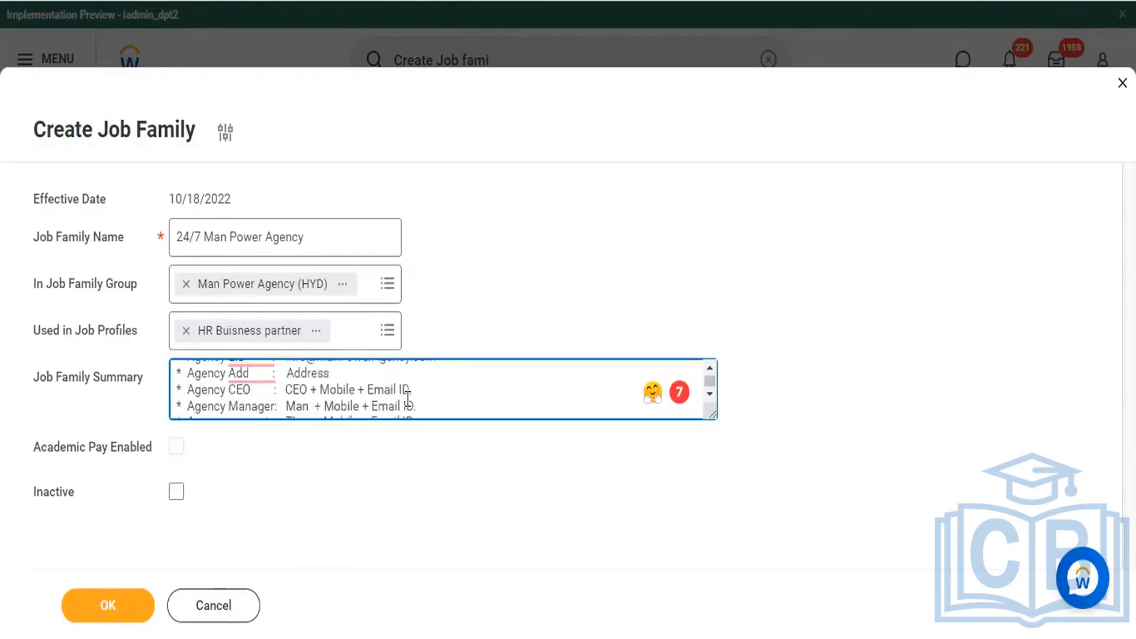
scroll(408, 396, down, 3)
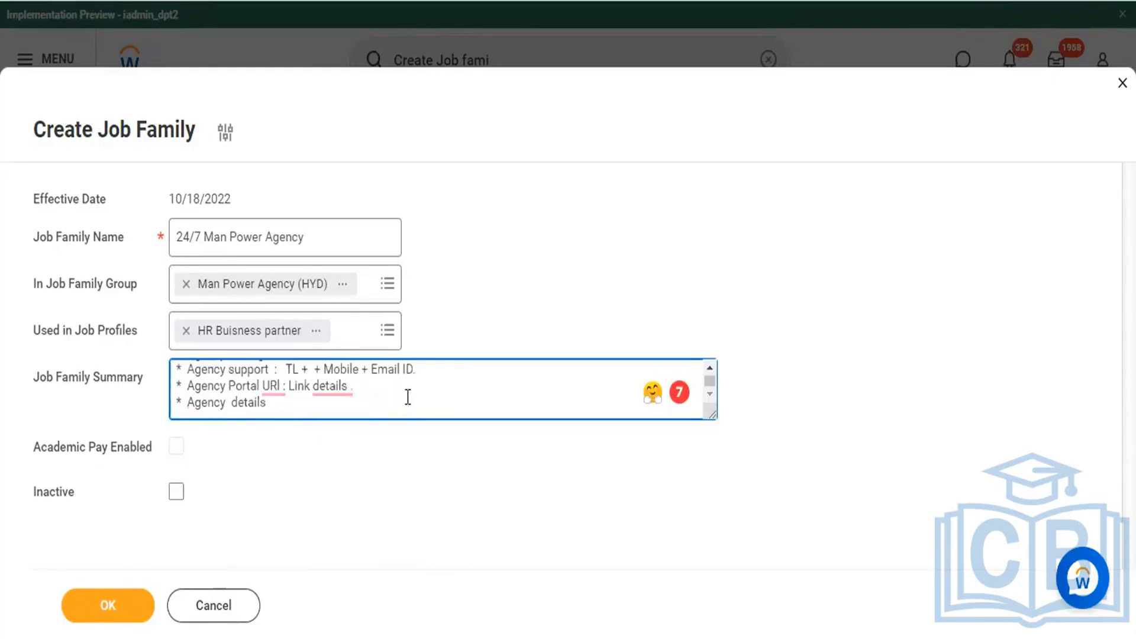
right_click(406, 399)
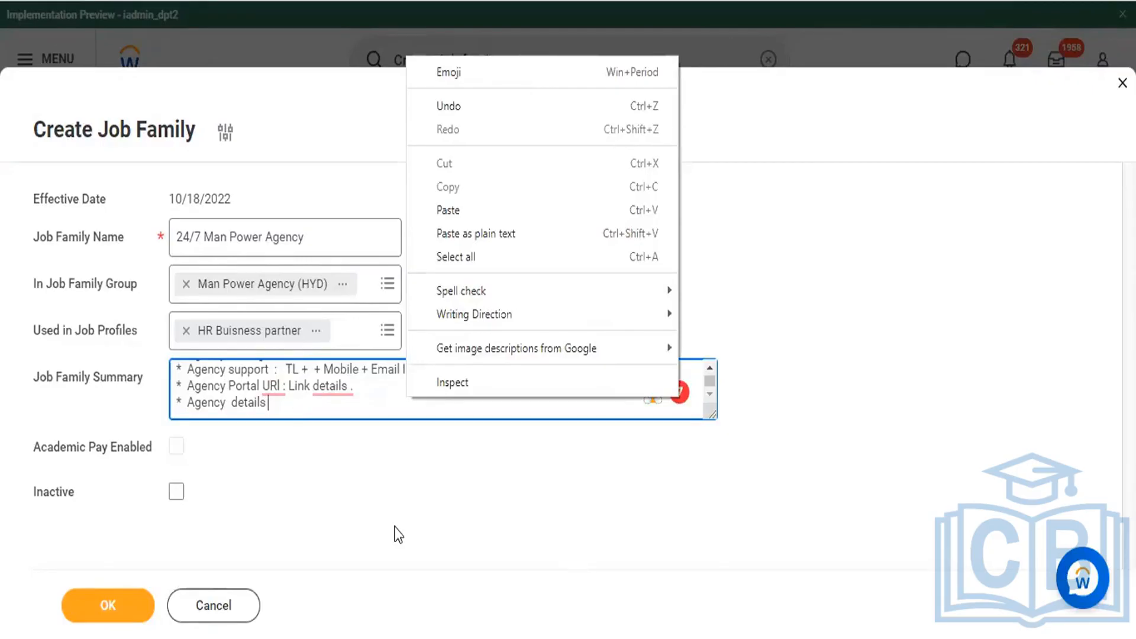
click(250, 527)
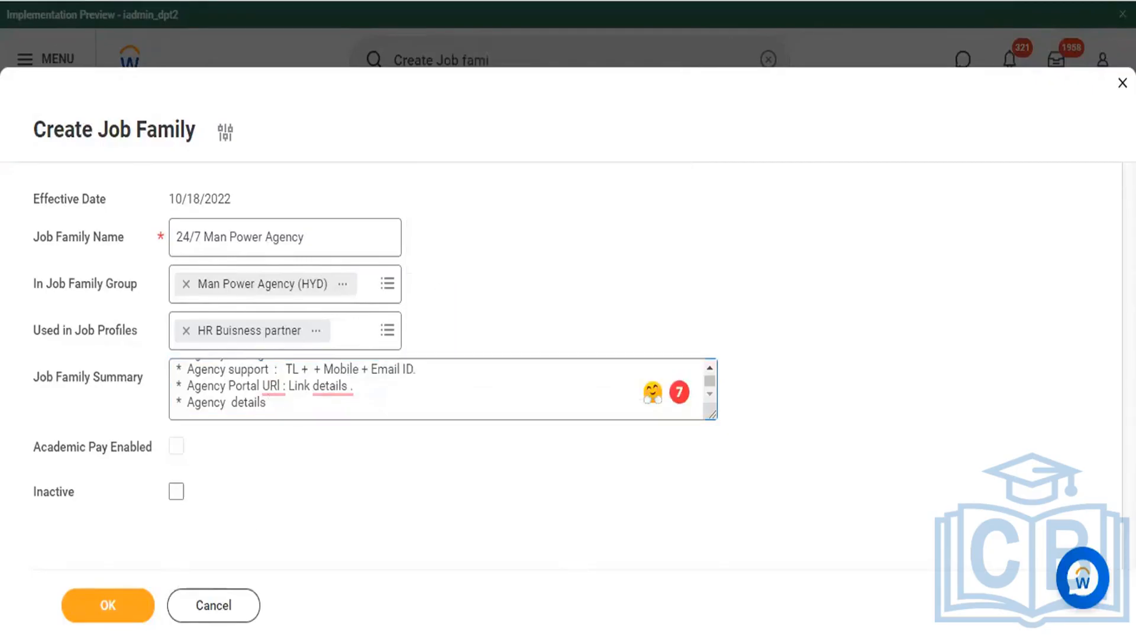
Step: Submit the 24/7 Man Power Agency job family, check its saved details and close the confirmation page
click(110, 607)
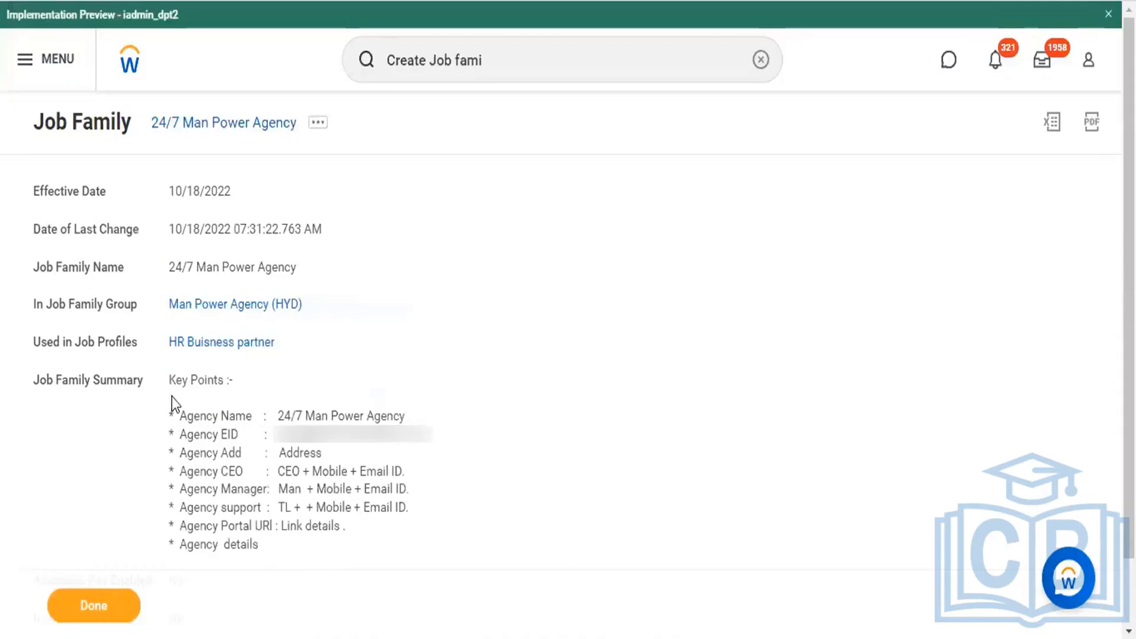
scroll(226, 402, down, 2)
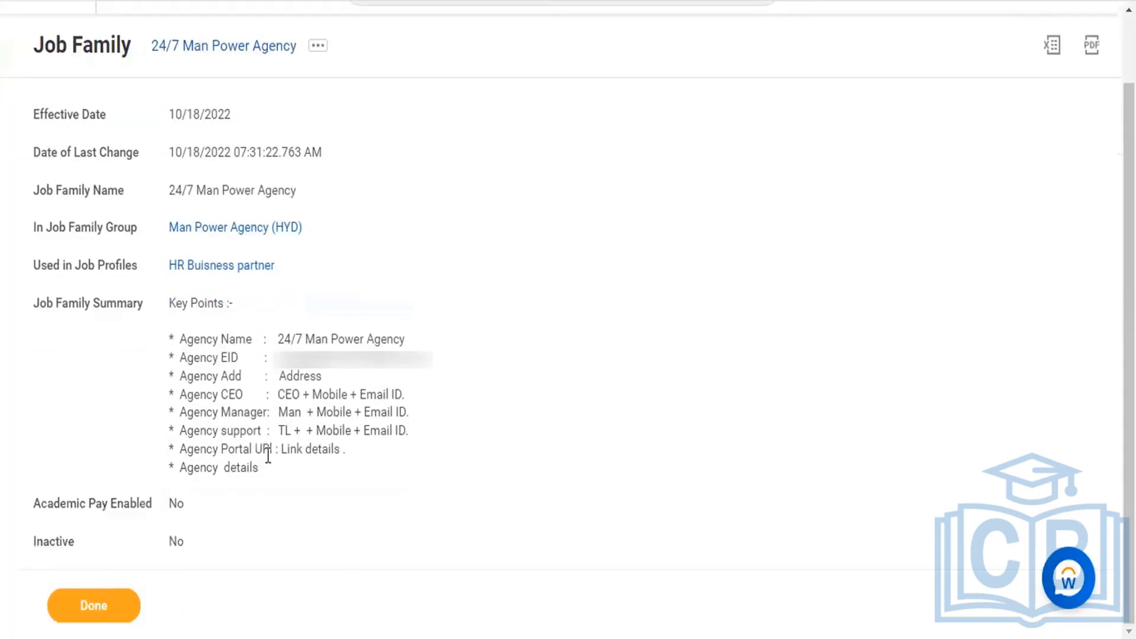
click(118, 606)
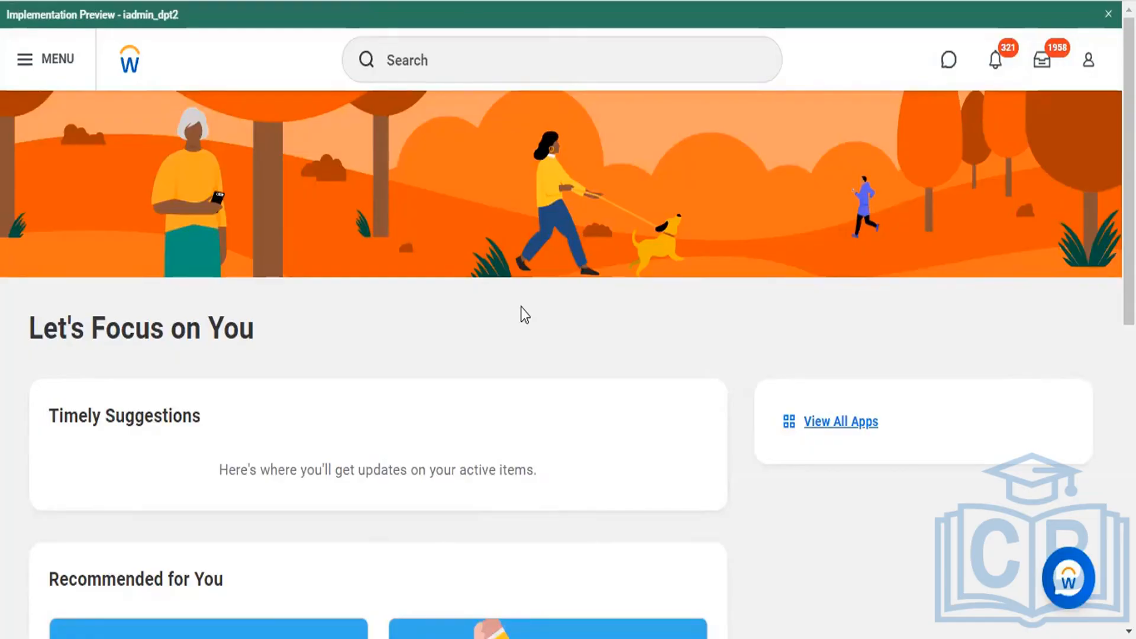
Step: Search for "Create Job family" and open the Create Job Family task
click(452, 56)
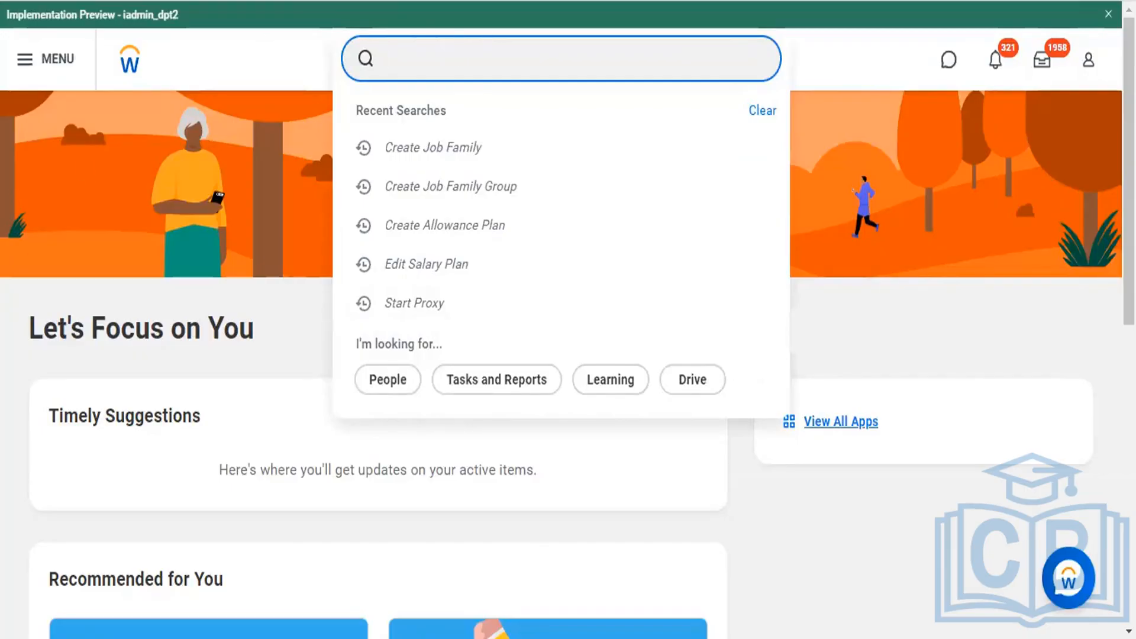
scroll(497, 411, down, 1)
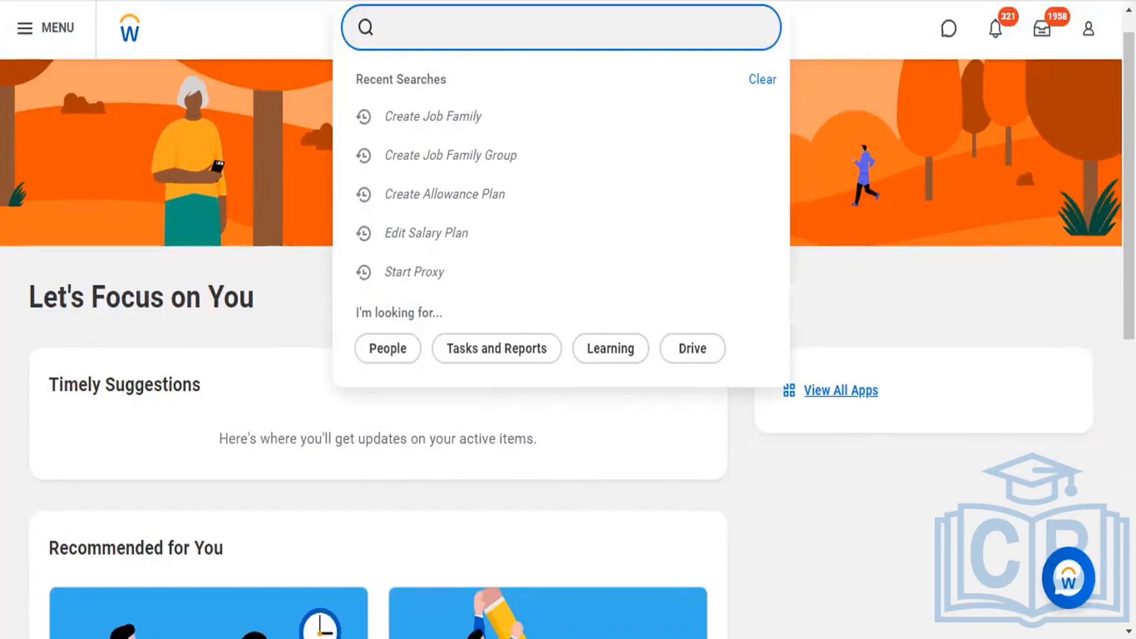
click(192, 562)
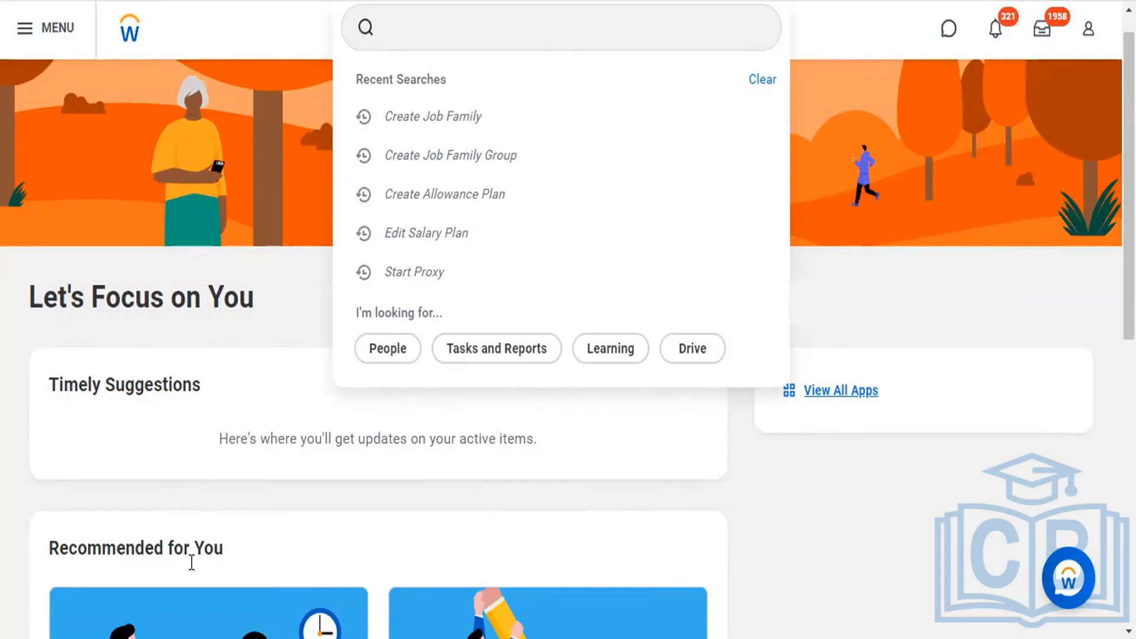
click(456, 22)
text(v)
key(BackSpace)
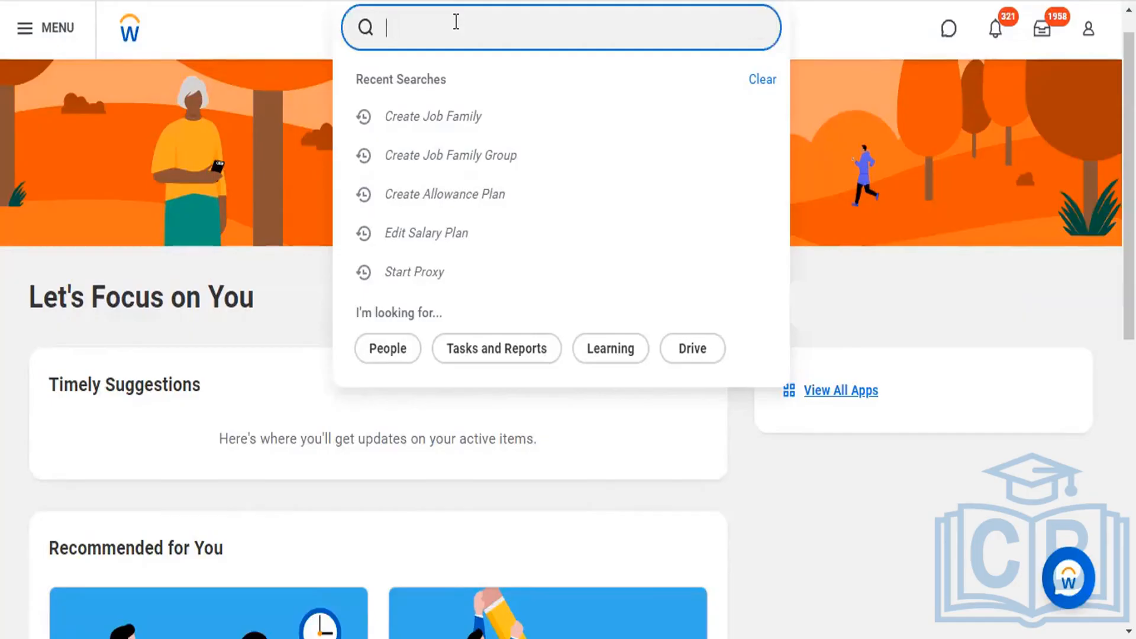
text(Create Jobs)
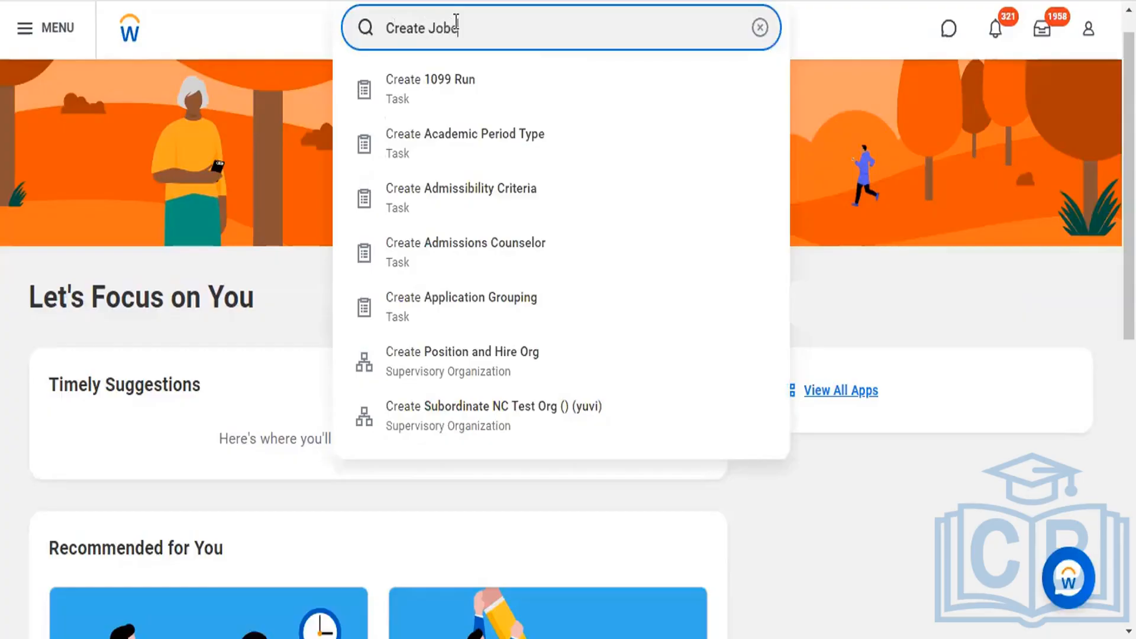
key(BackSpace)
text(Re)
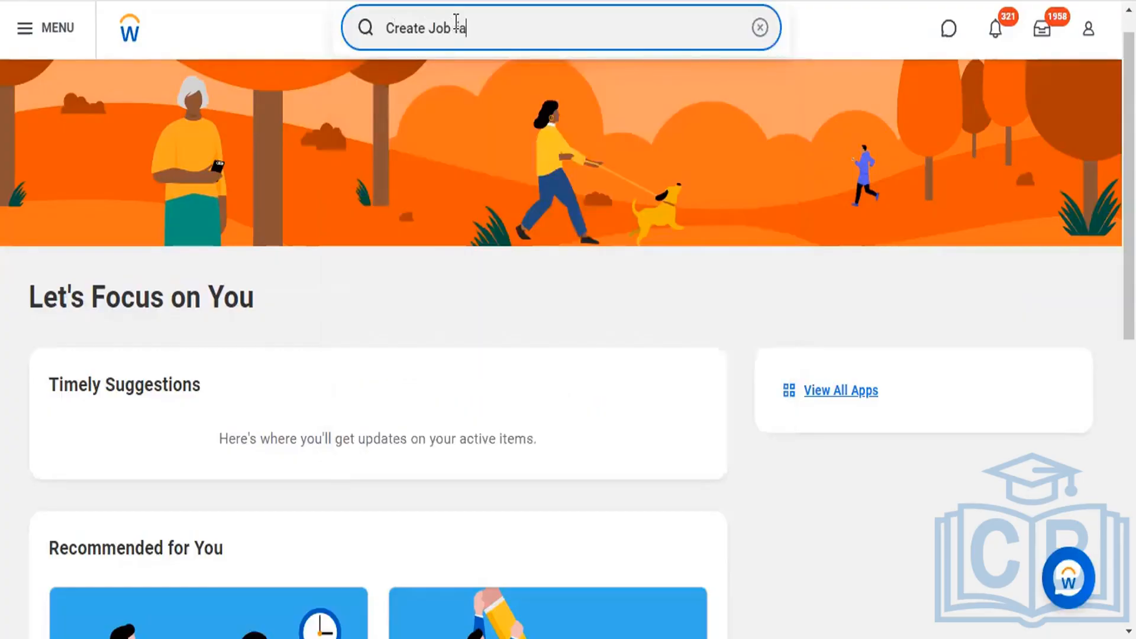
text(mily)
click(438, 90)
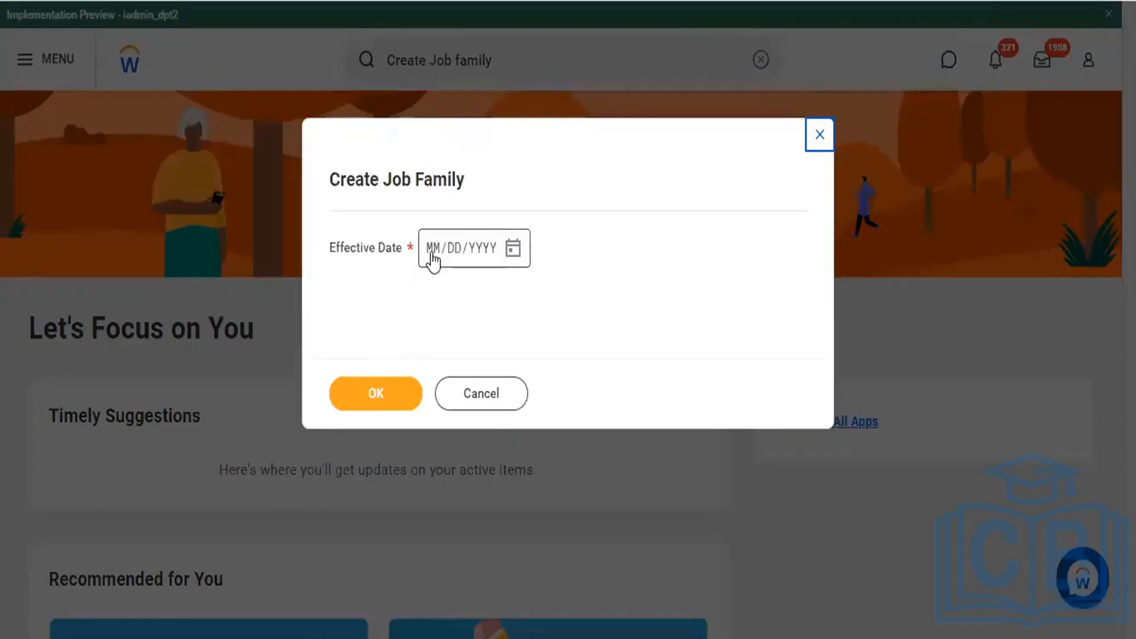
Step: Set the new job family's effective date to 10/18/2022
click(432, 256)
text(10/18/20)
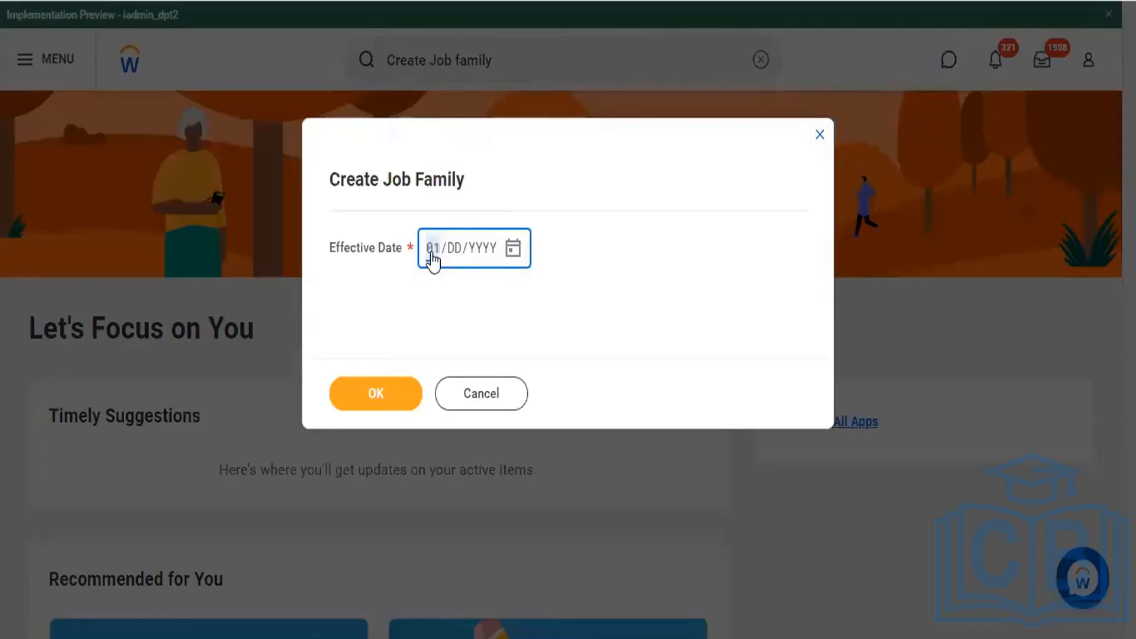
text(22)
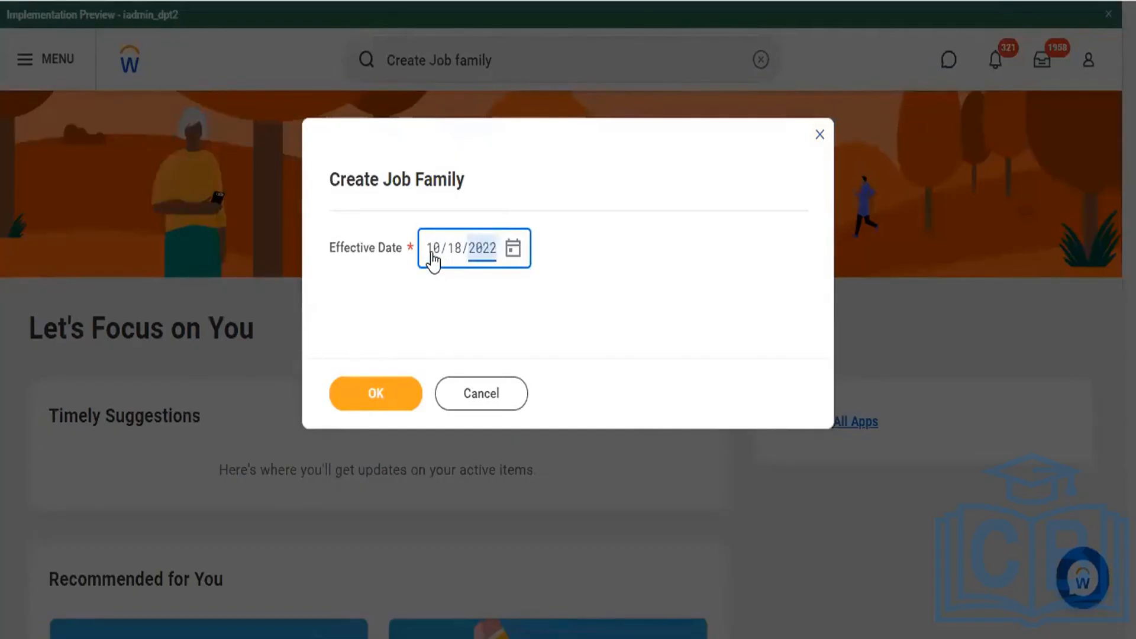
Step: Confirm the effective date and name the new job family "Time Job Pvt Ltd"
click(381, 396)
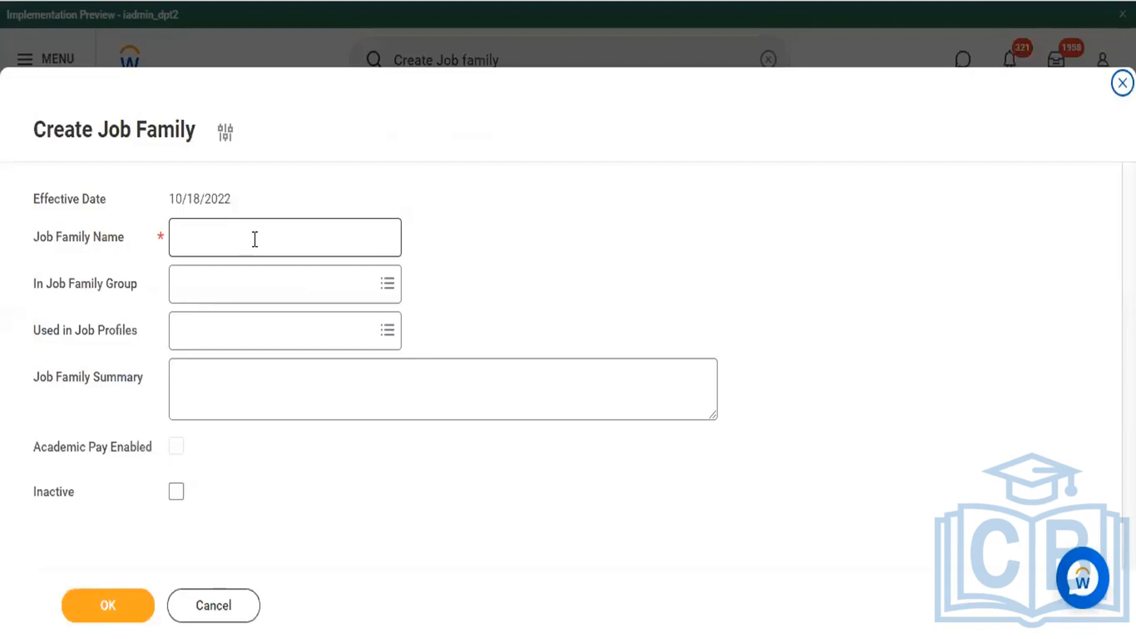
click(255, 239)
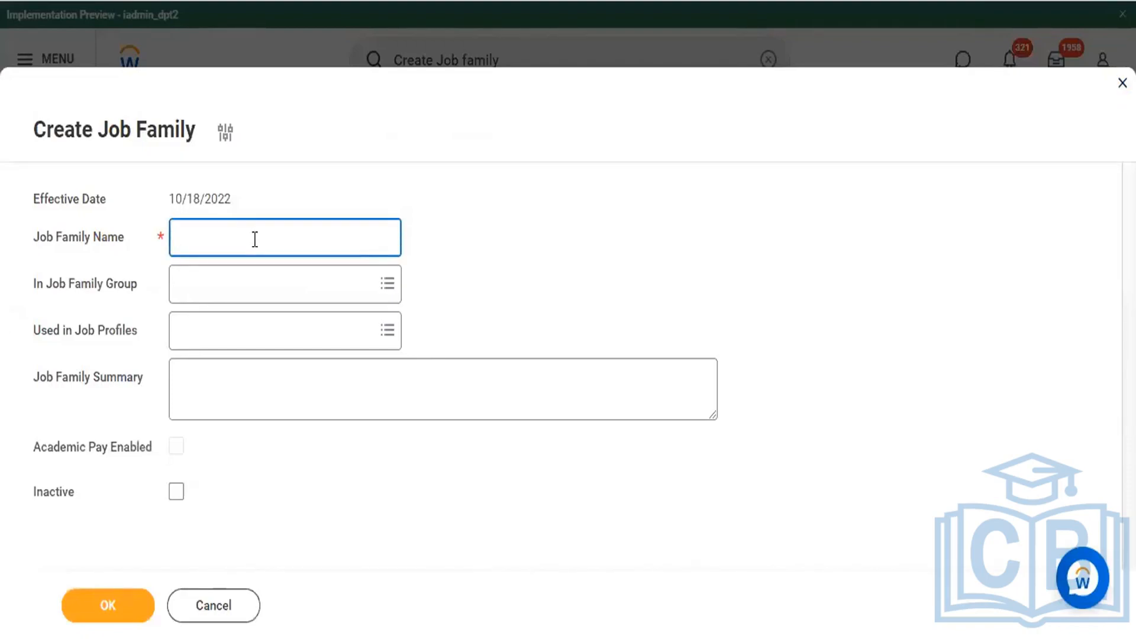
text(Time Jobe)
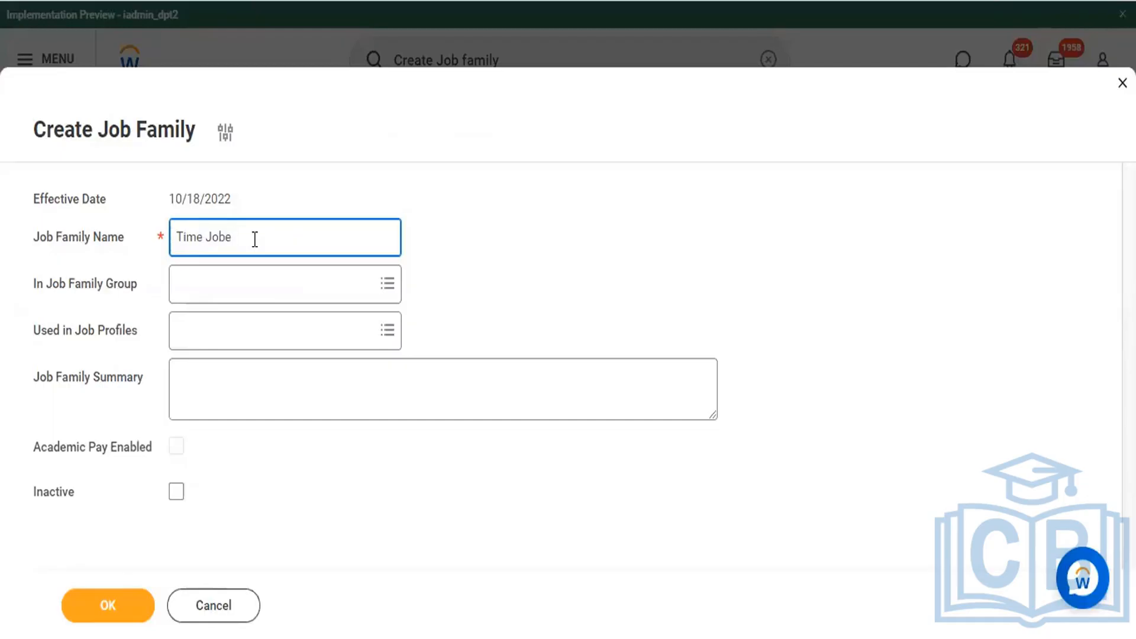
key(BackSpace)
key(BackSpace)
key(BackSpace)
key(BackSpace)
key(BackSpace)
text(Job Pvt Ltd)
click(289, 279)
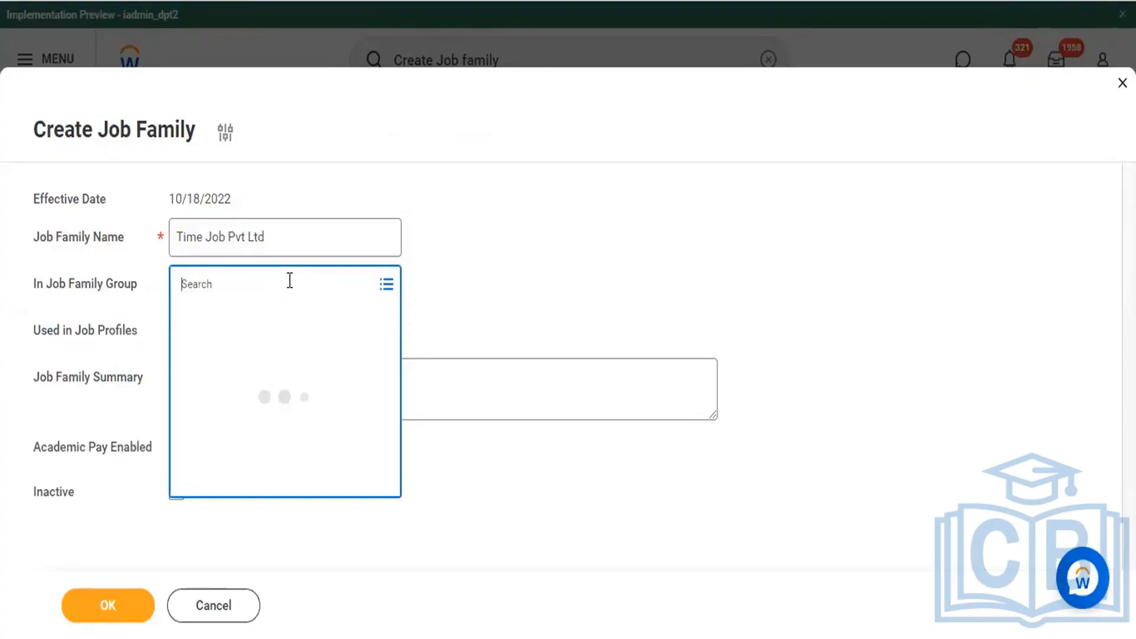
text(Time)
key(Return)
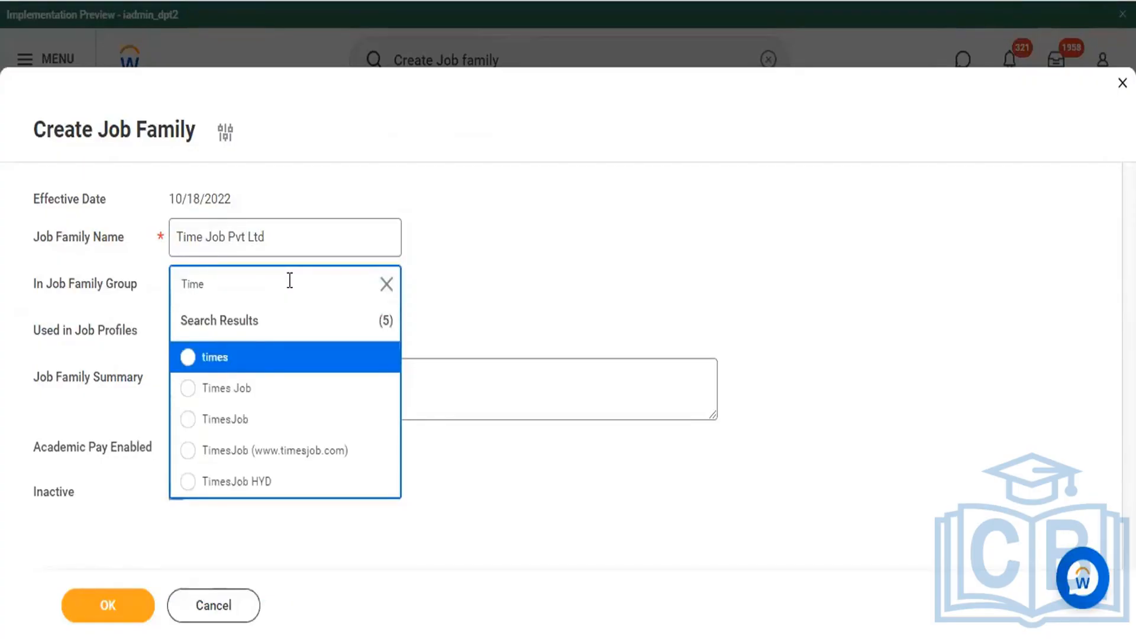
click(182, 455)
Step: Search the job profiles for "HR" and add "HR Buisness partner" to the job family
click(315, 329)
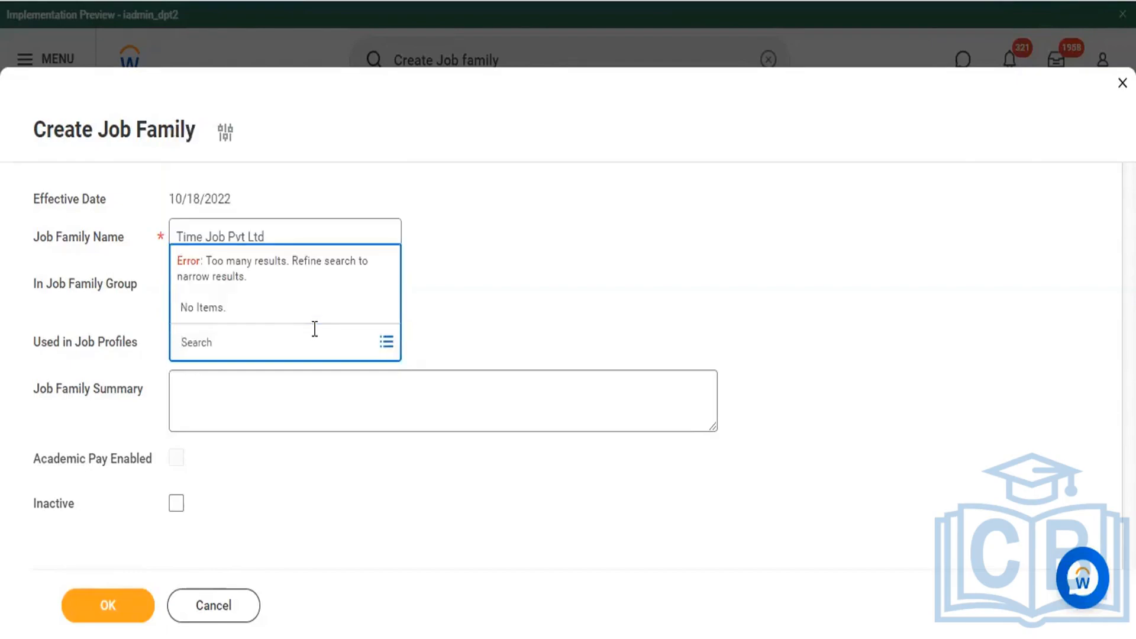
text(HR)
key(Return)
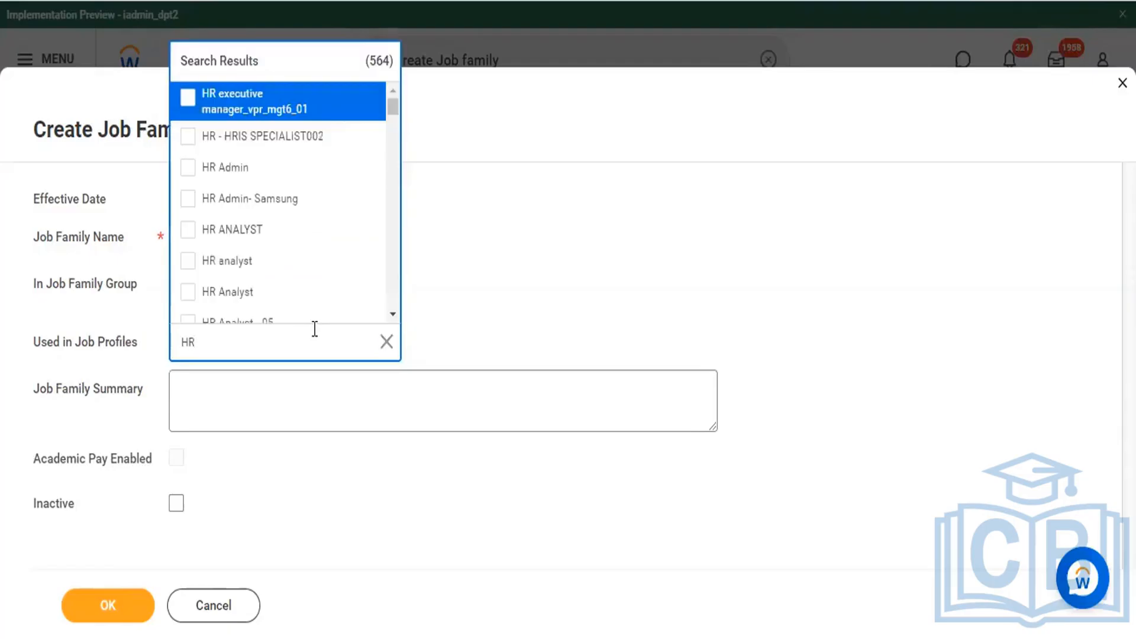
scroll(290, 290, down, 7)
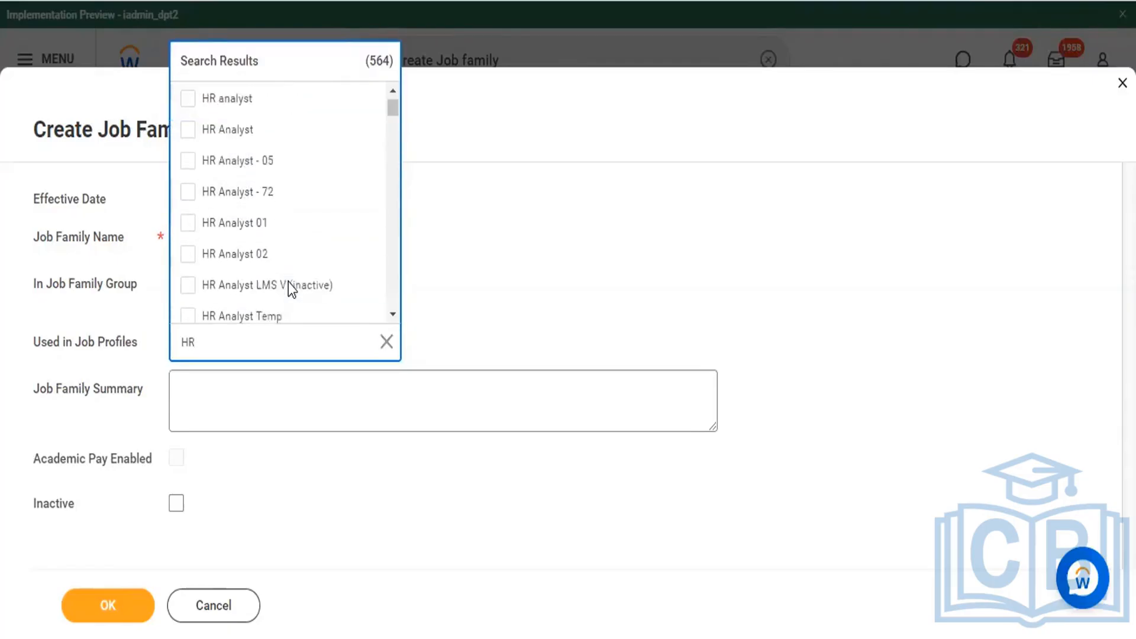
scroll(289, 282, down, 3)
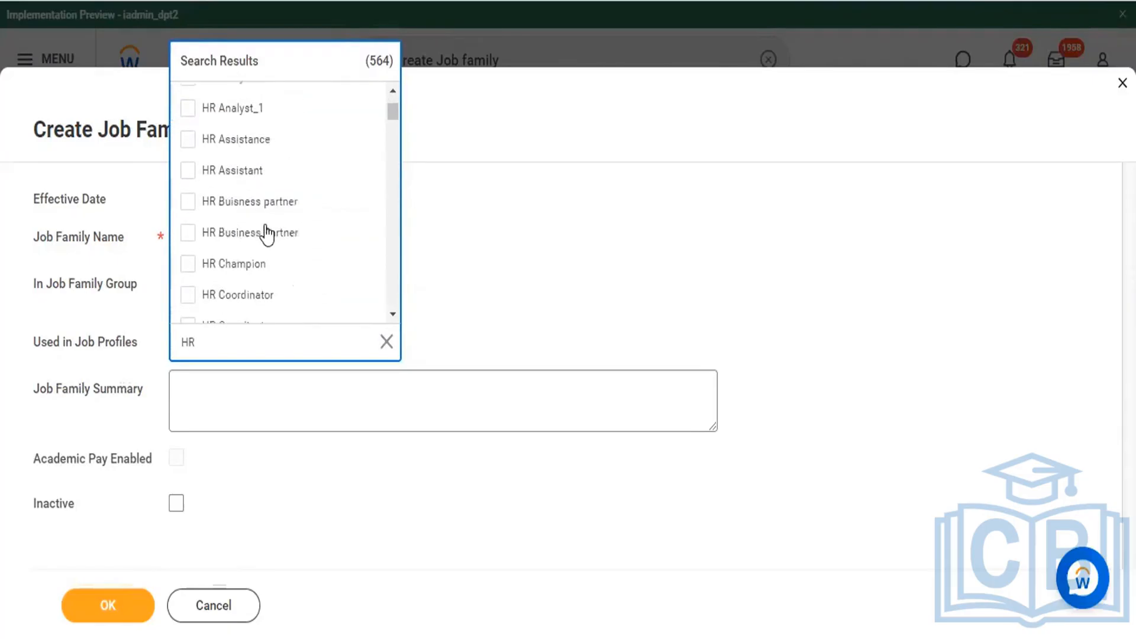
click(188, 189)
click(501, 262)
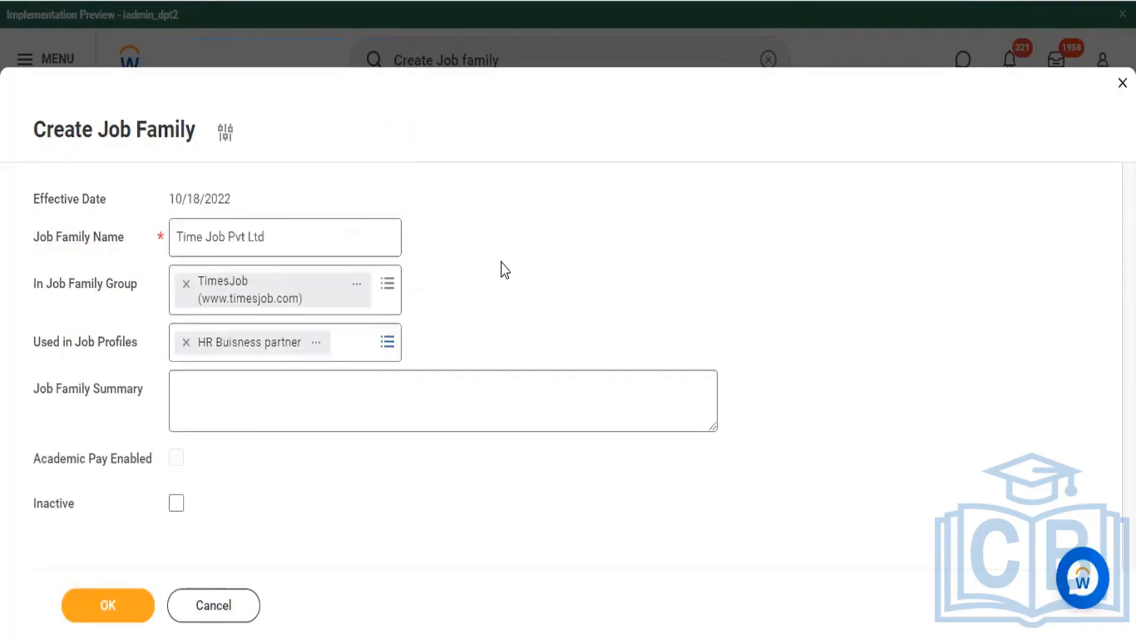
Step: Start the job family summary with the heading "Times Job Key Points :-" followed by a blank line
click(261, 401)
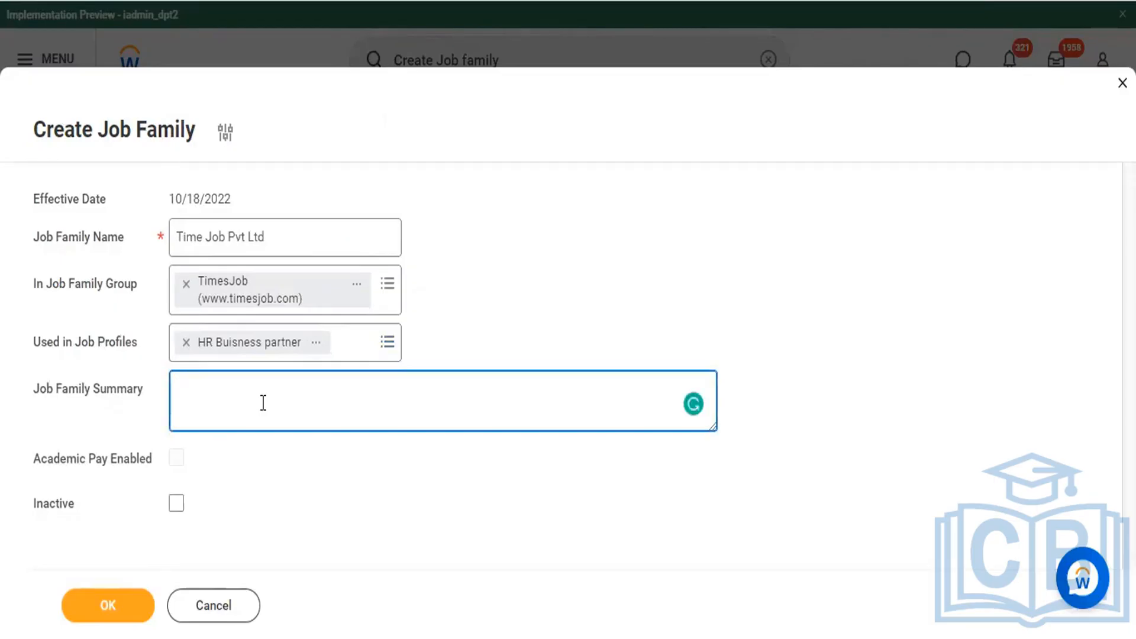
text(Ti)
text(mes)
text( Job)
text( Portal)
key(BackSpace)
key(BackSpace)
key(BackSpace)
key(BackSpace)
key(BackSpace)
key(BackSpace)
key(BackSpace)
text(Key Points )
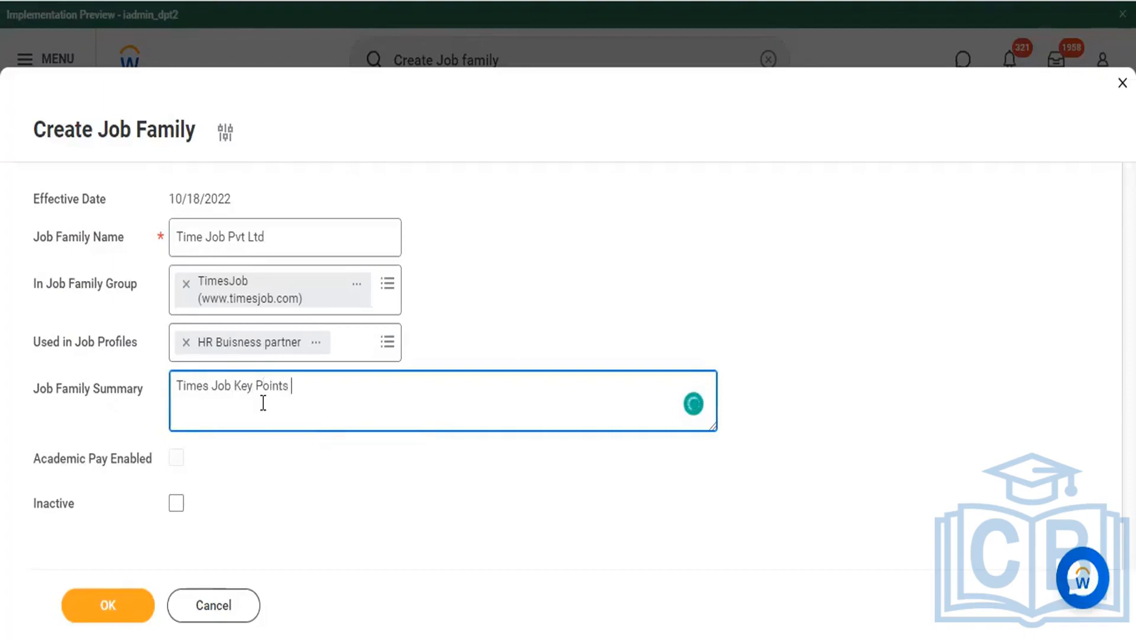
text(:-)
key(Return)
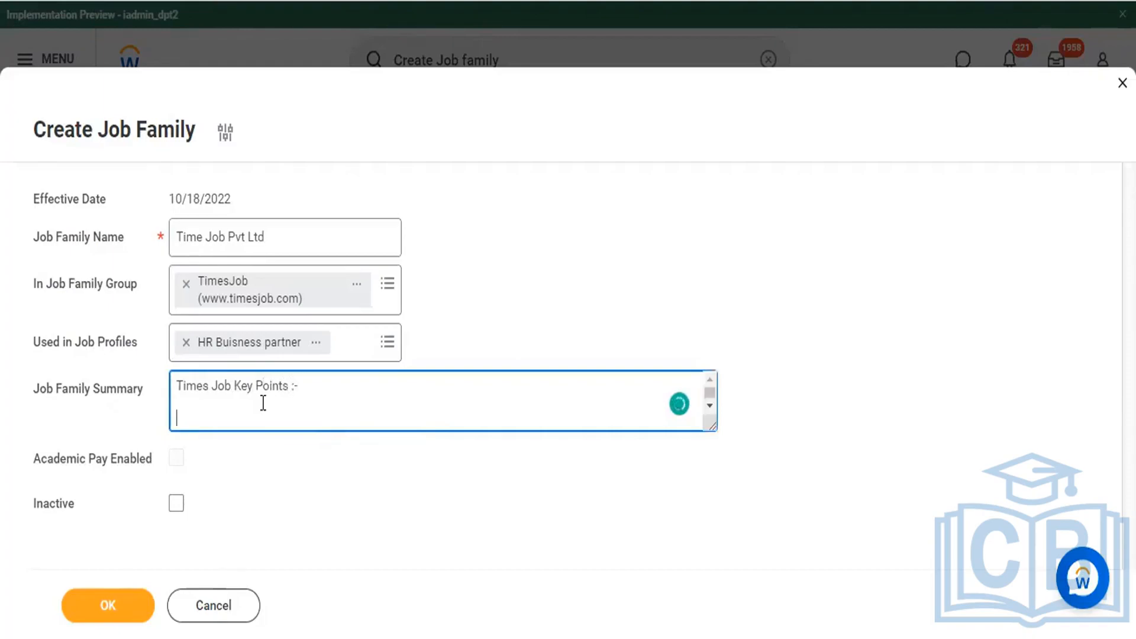
Step: Add the first summary bullet, "* Agreement Details", below the heading
text(Aga)
key(BackSpace)
key(BackSpace)
key(BackSpace)
text(* Agreemnt)
key(BackSpace)
key(BackSpace)
text(E)
key(BackSpace)
text(ent Details)
Step: Add "* Zonal HQ Details." as the second bullet of the summary
key(Return)
text(*)
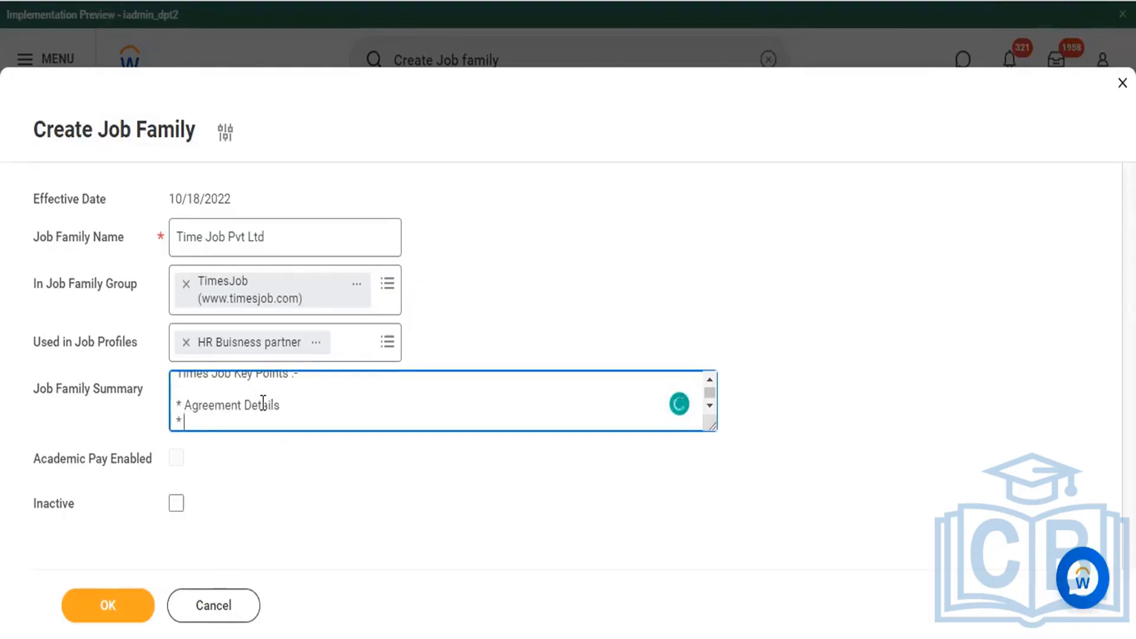
text(Zonal HQ Deta)
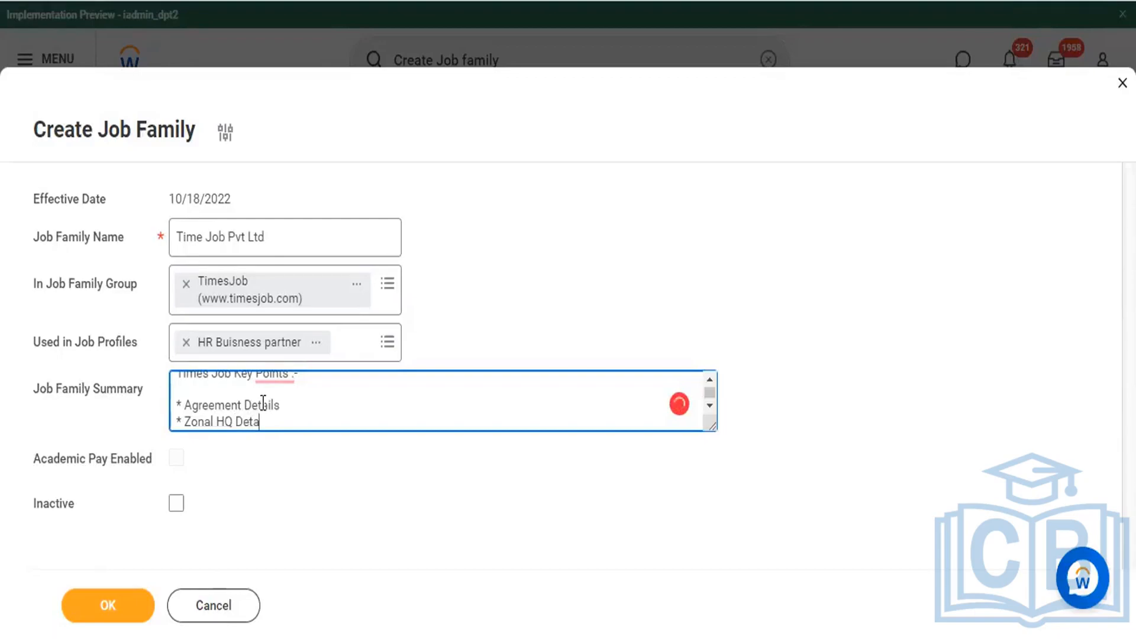
text(ils)
text(.)
Step: Add the bullets "* CEO Details" and "* Branch Manager Details" to the summary
key(Return)
text(* )
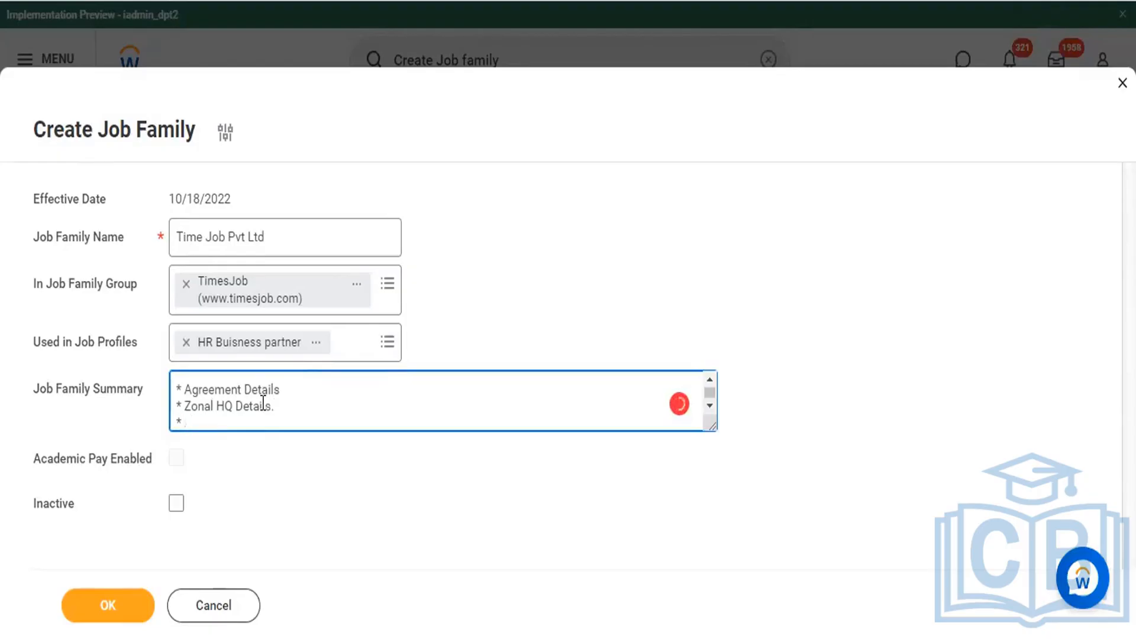
text(CEO Deti)
key(BackSpace)
text(ails)
key(Return)
text(* )
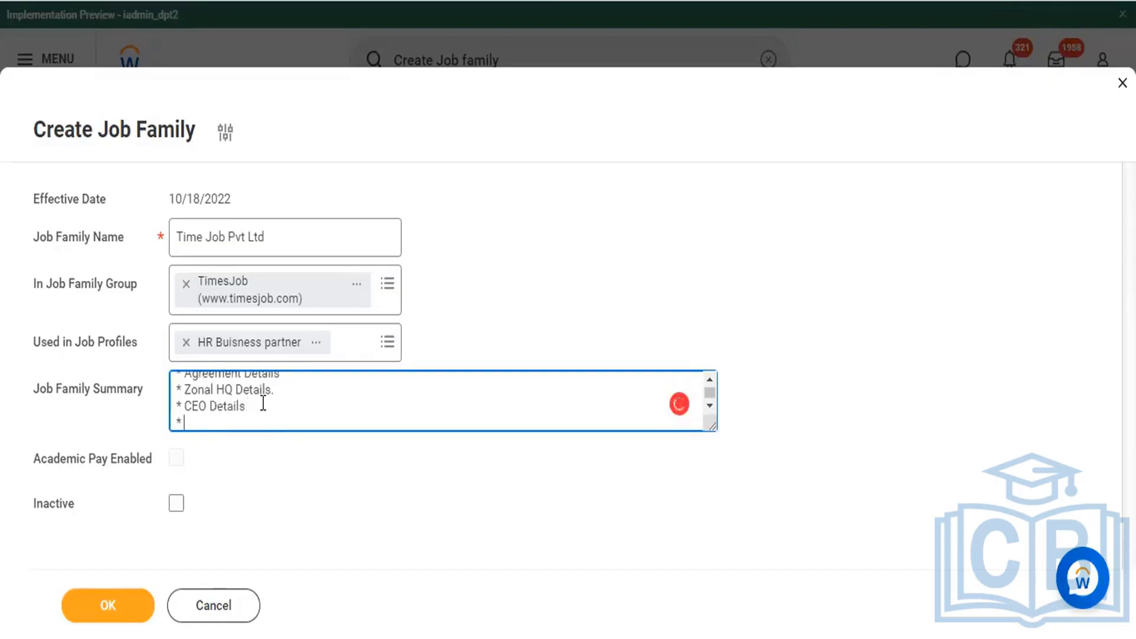
text(Branch Manager Details)
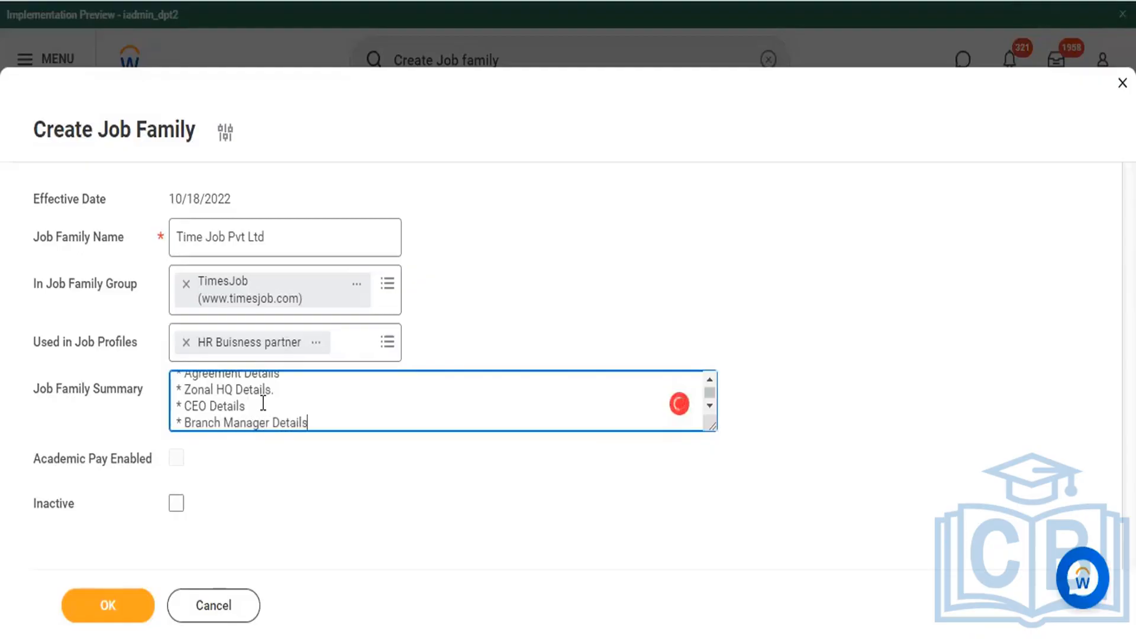
Step: Add the bullet "* Support Staff details" below the branch manager line, without a trailing colon
key(Return)
text(*)
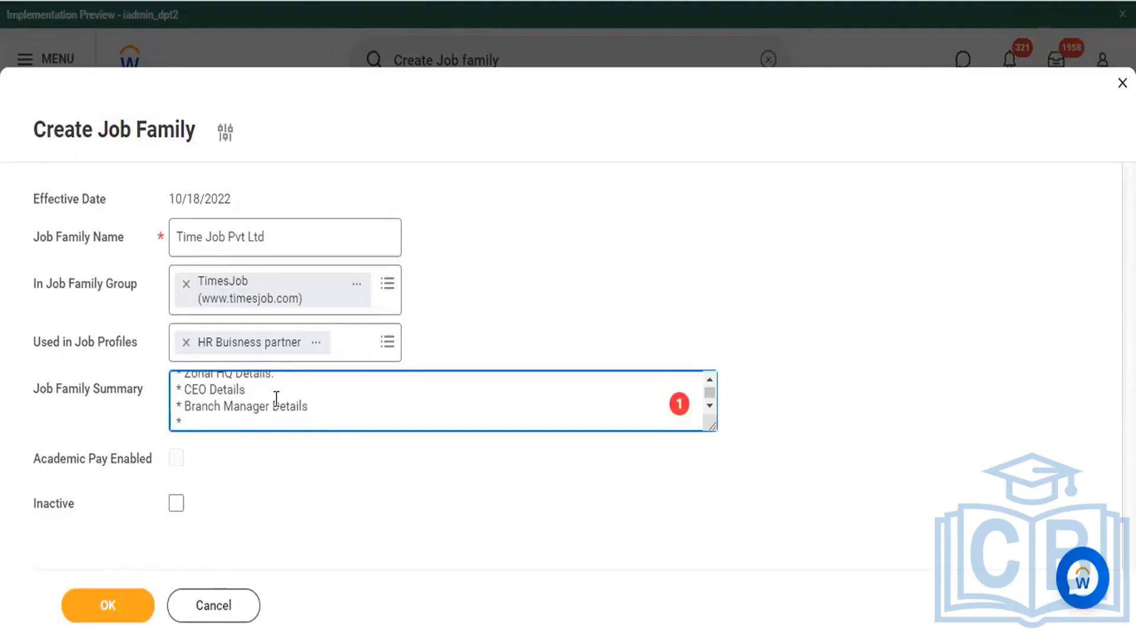
text(sUPP)
key(BackSpace)
key(BackSpace)
key(BackSpace)
key(BackSpace)
text(Support Staff)
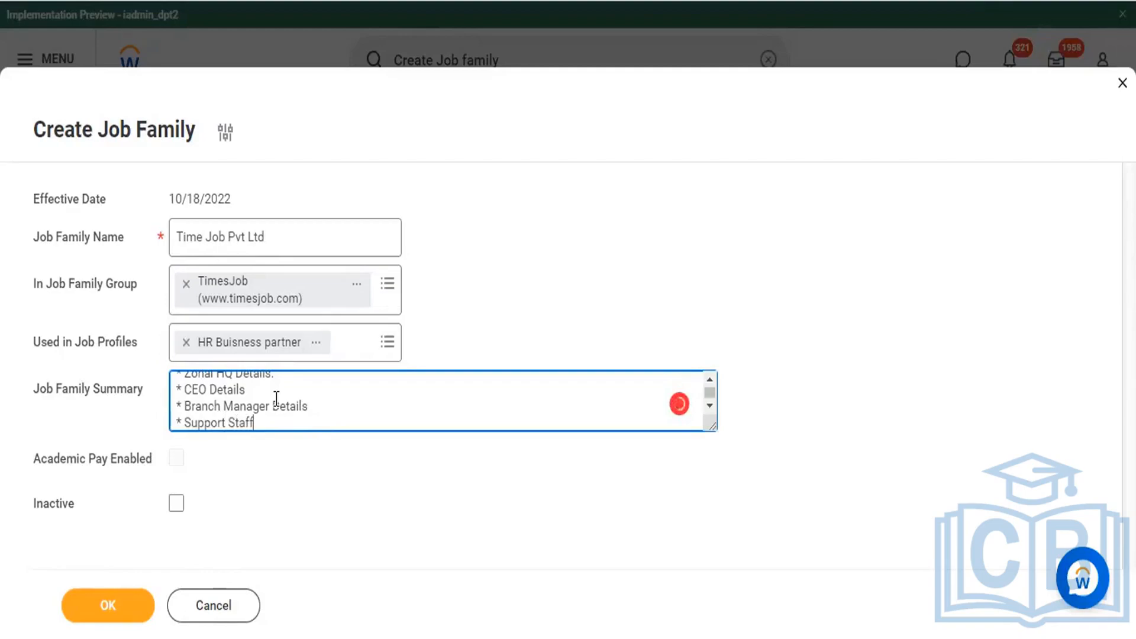
text( details :)
key(Return)
key(BackSpace)
key(BackSpace)
key(BackSpace)
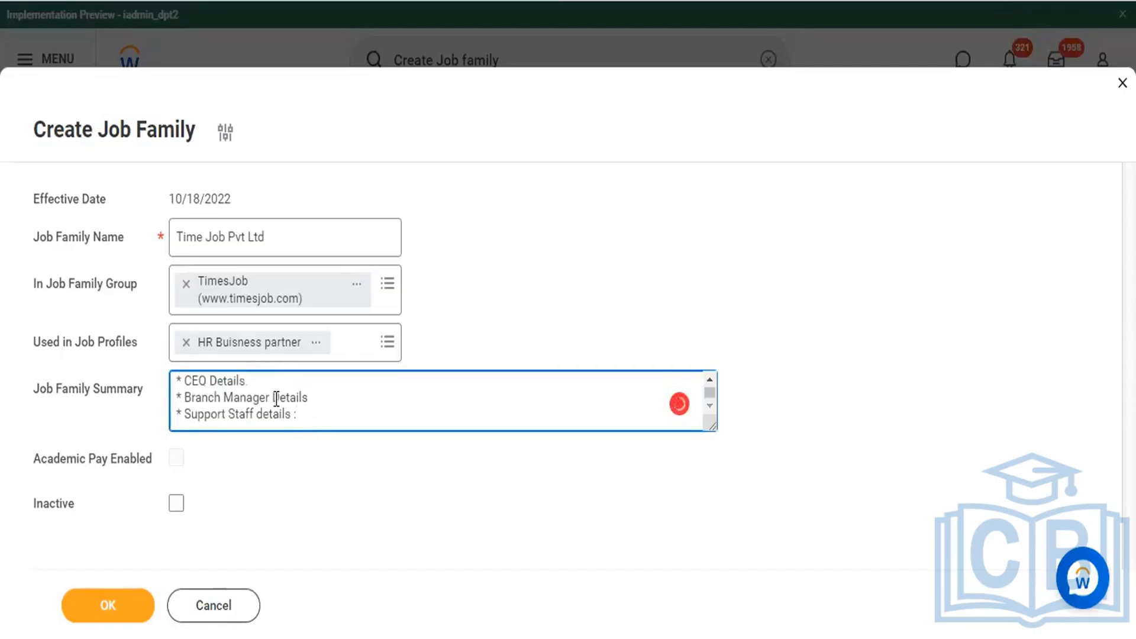
Step: Add "* Email id + Mob" as the last bullet of the summary
key(Return)
text(* )
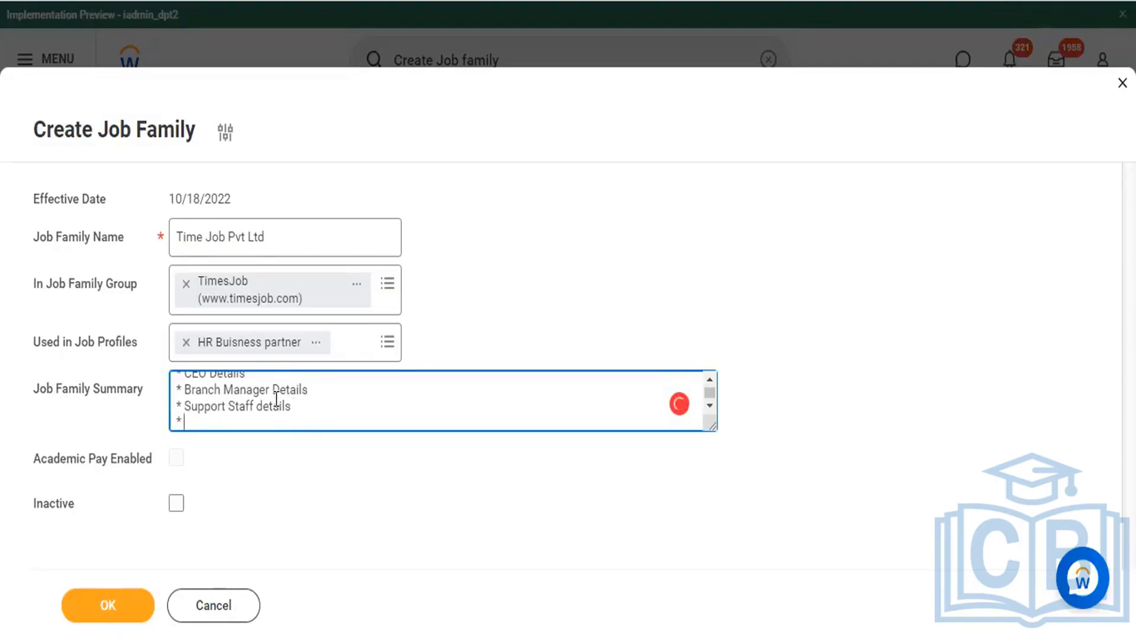
text(E)
text(n)
text(mail id )
text(+)
text(MO)
key(BackSpace)
text(ob)
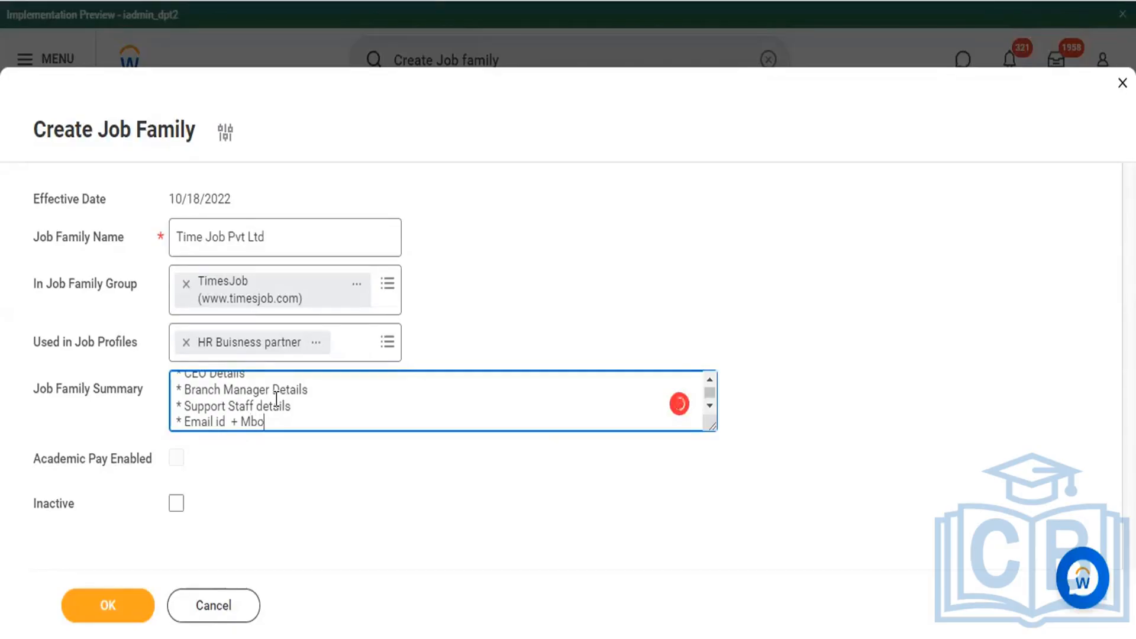
key(BackSpace)
key(BackSpace)
text(ob +)
key(BackSpace)
key(Return)
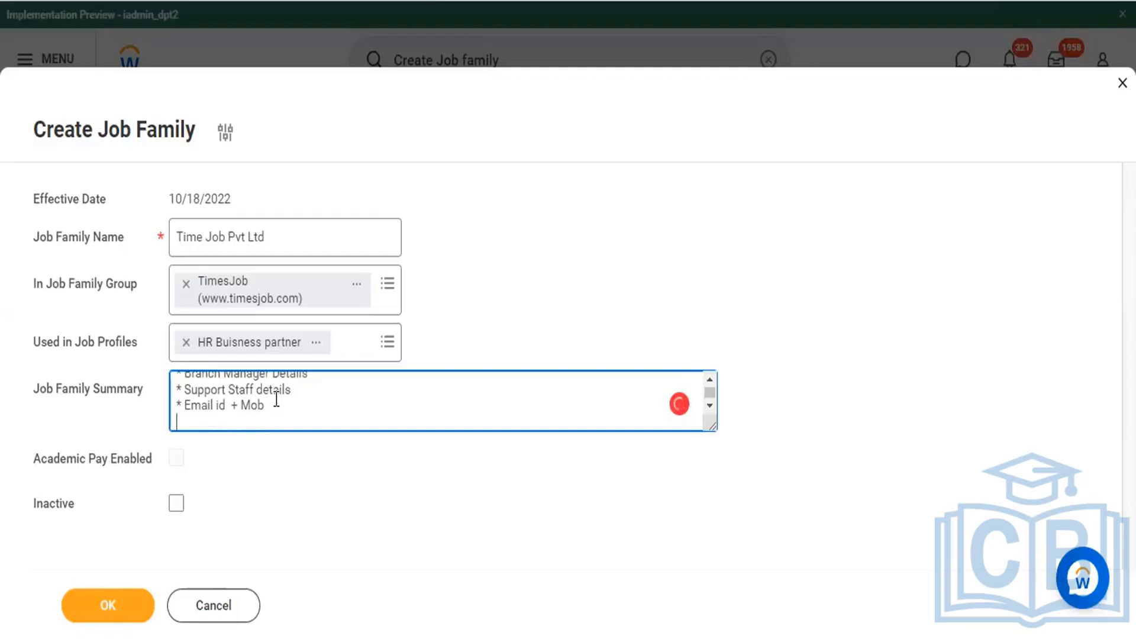
text(*)
scroll(335, 412, up, 2)
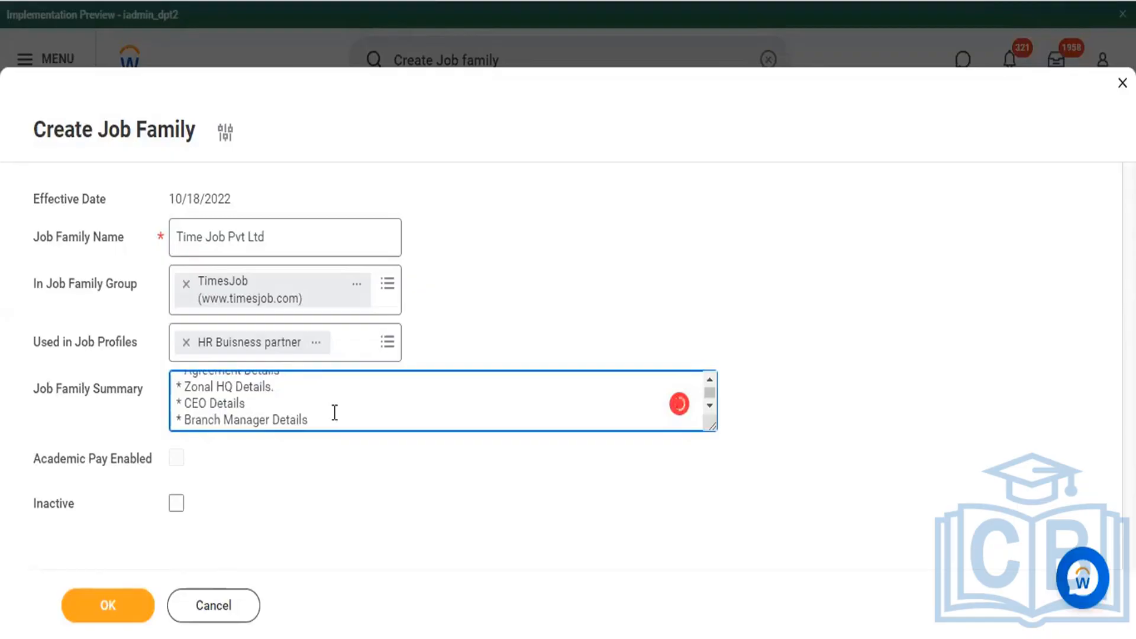
scroll(335, 413, down, 3)
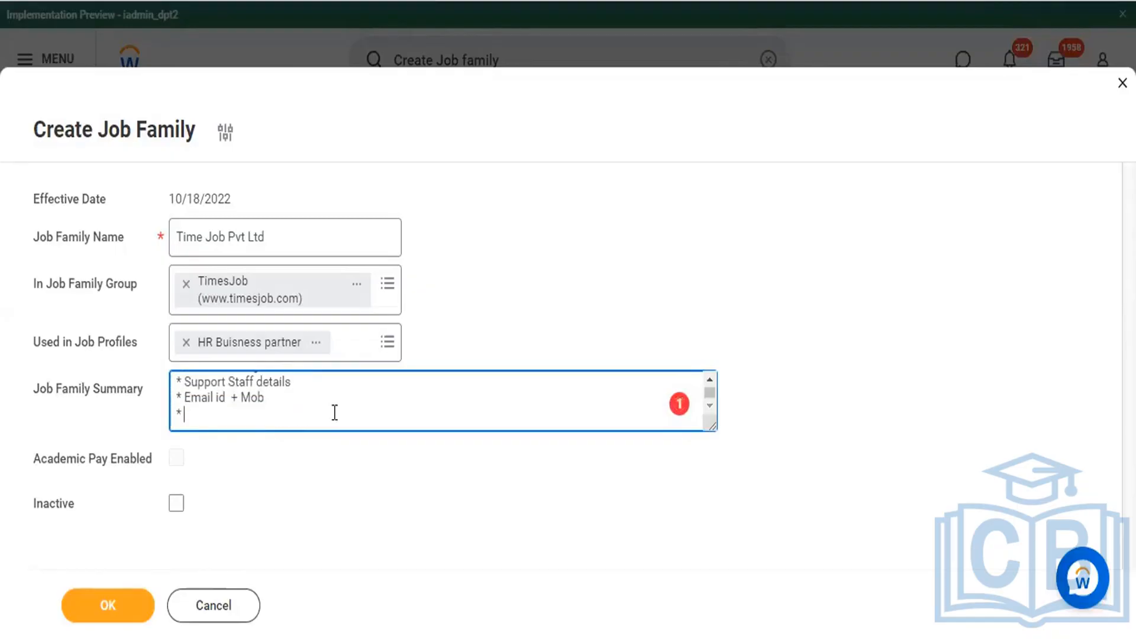
key(BackSpace)
key(BackSpace)
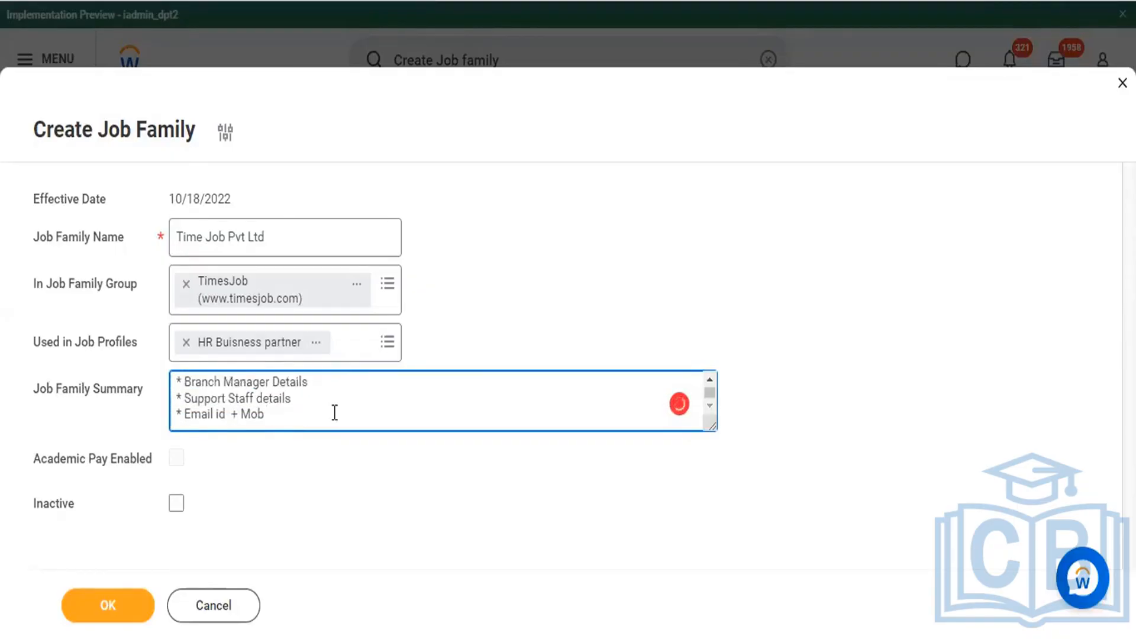
Step: Check the summary text, submit the Time Job Pvt Ltd job family and review its saved details
scroll(334, 412, up, 4)
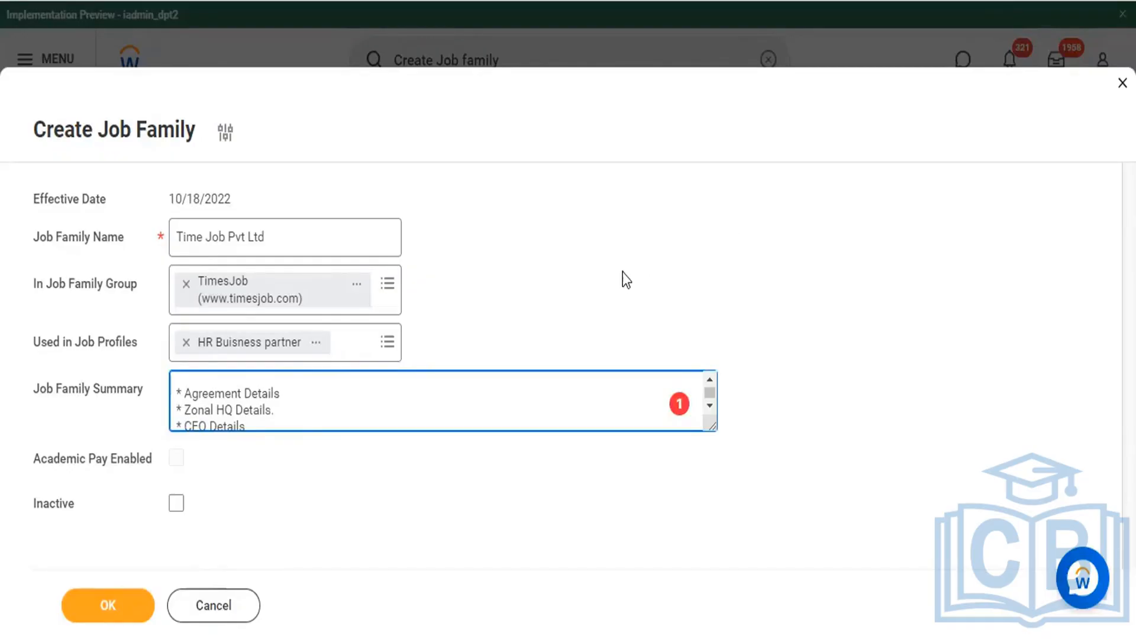
click(87, 614)
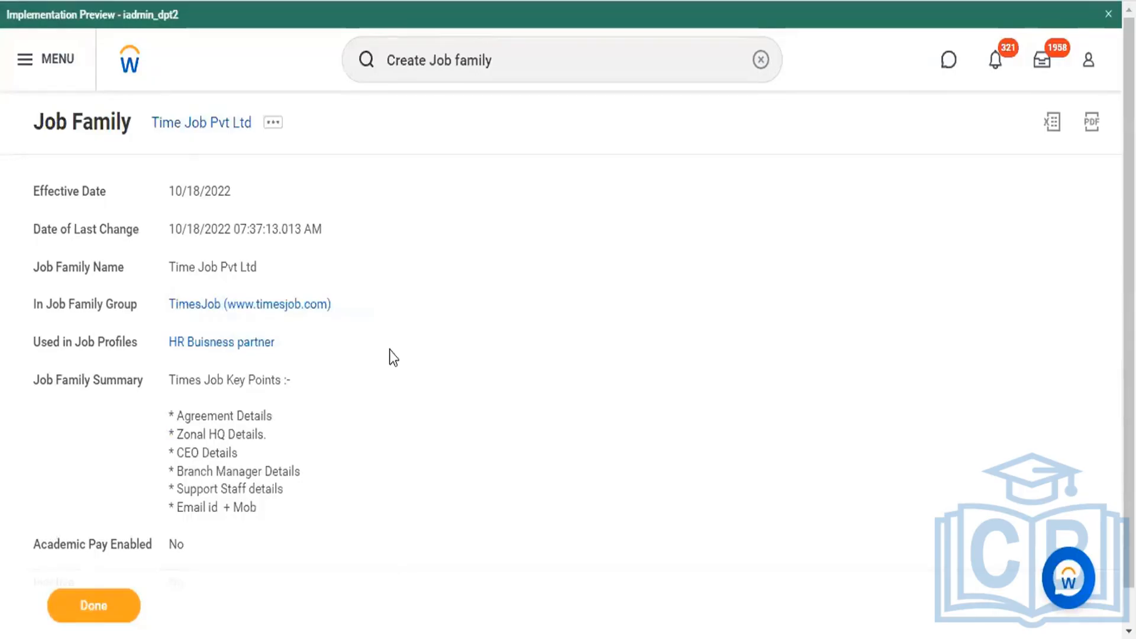
scroll(390, 349, down, 1)
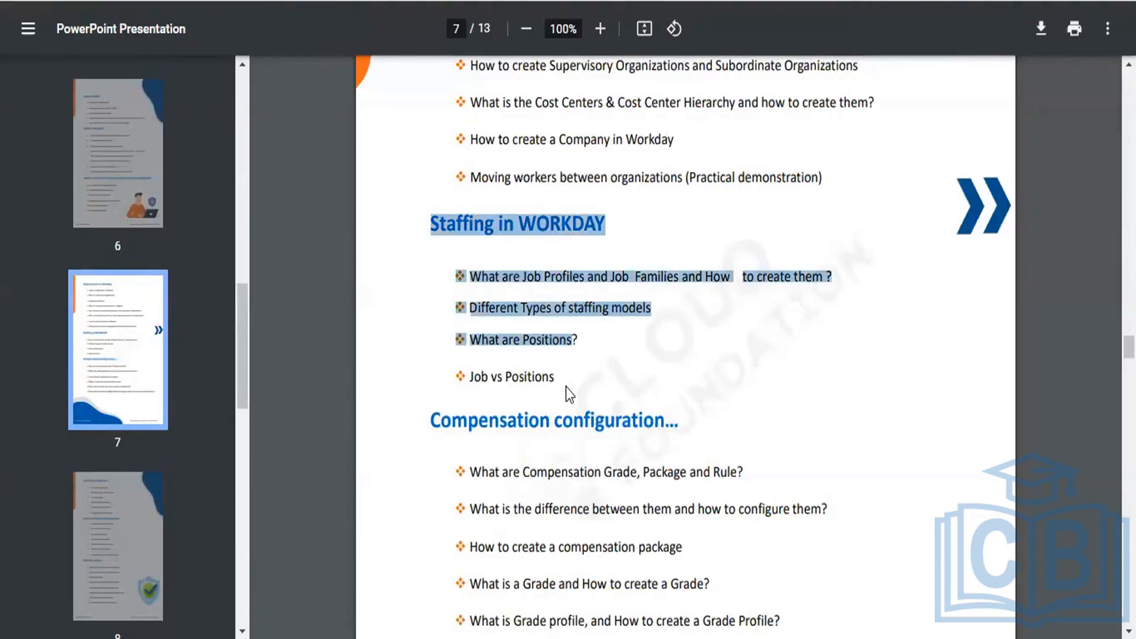
Step: Switch to the course outline PDF and review the Compensation configuration topics on page 7
click(481, 365)
scroll(481, 365, down, 3)
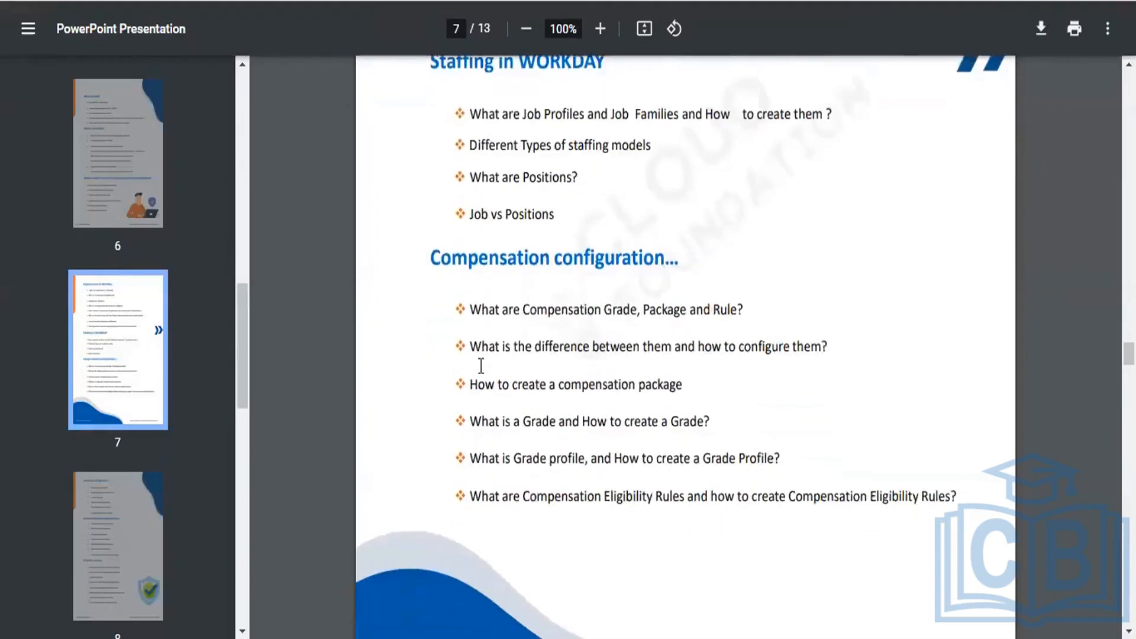
scroll(481, 365, down, 1)
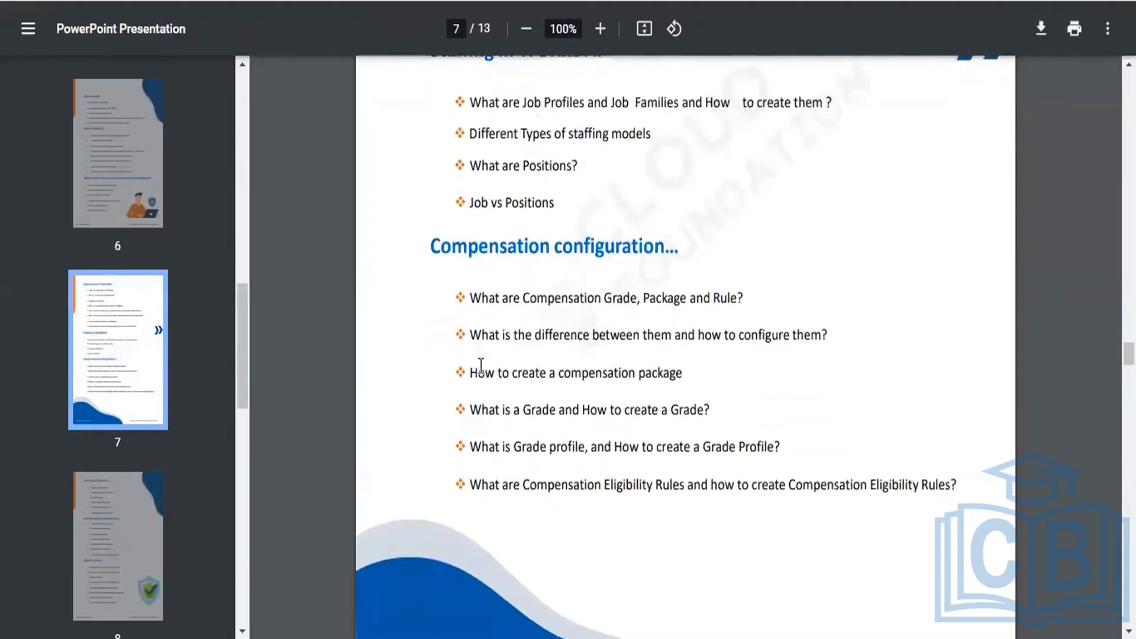
scroll(482, 365, down, 1)
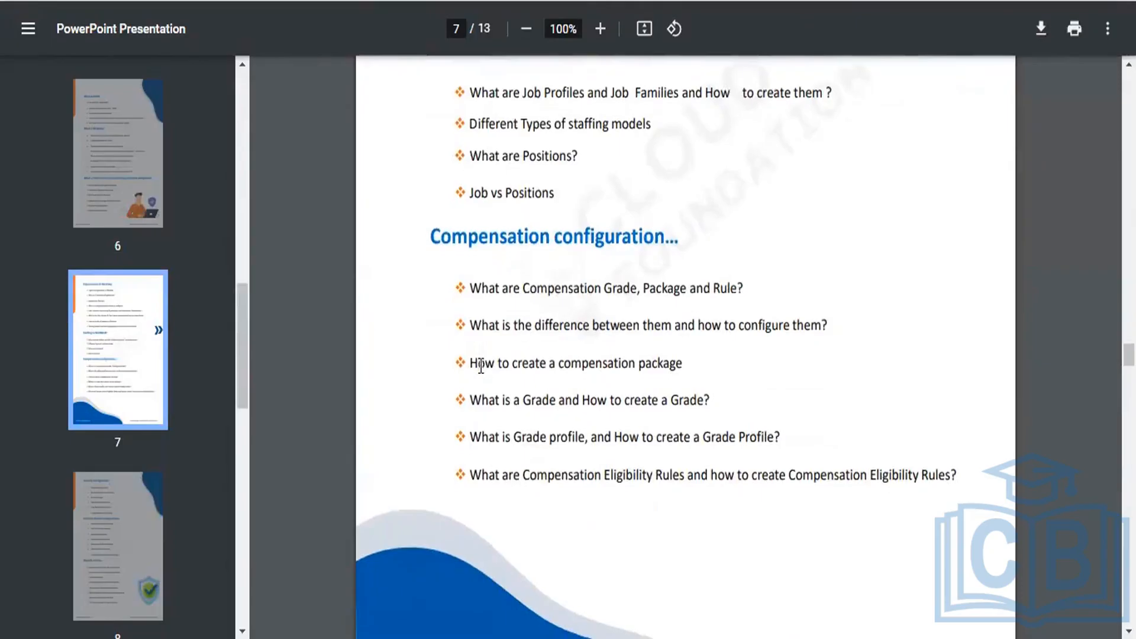
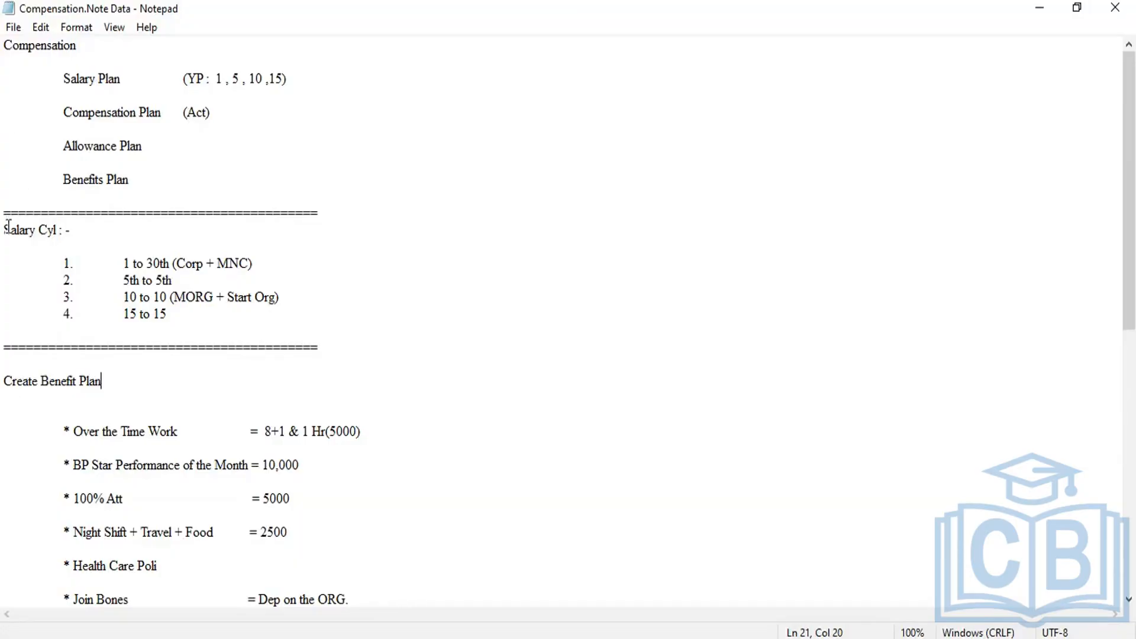
Step: Review the salary cycles, the Compensation and Allowance Plan entries and the matching benefit items in the Notepad compensation notes
drag(6, 229, 264, 321)
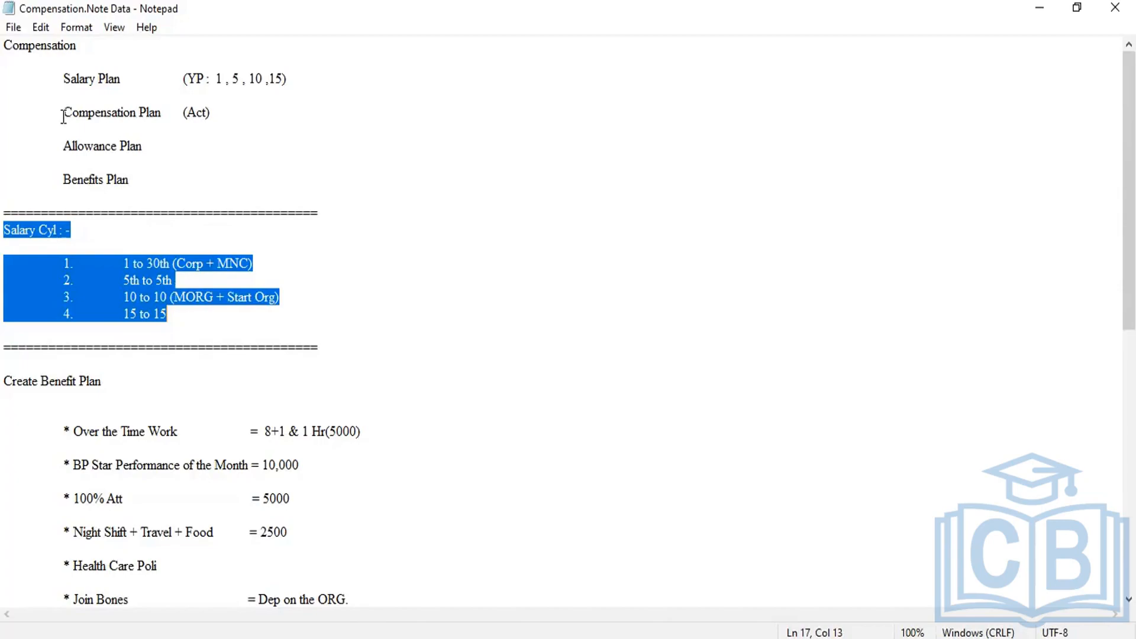
drag(63, 117, 168, 136)
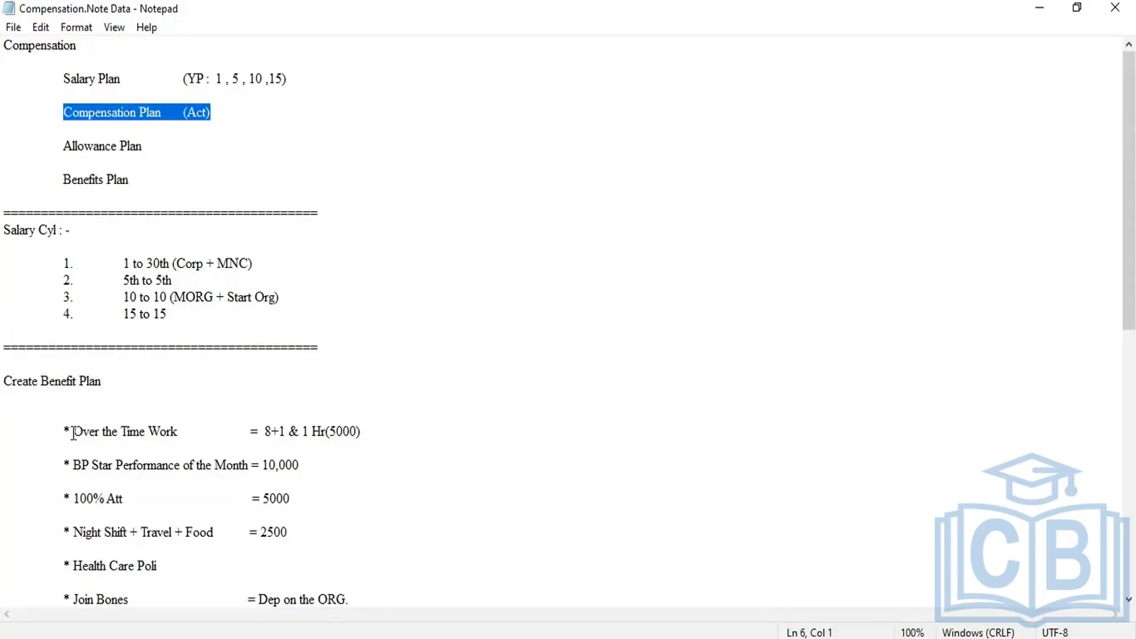
drag(73, 434, 313, 506)
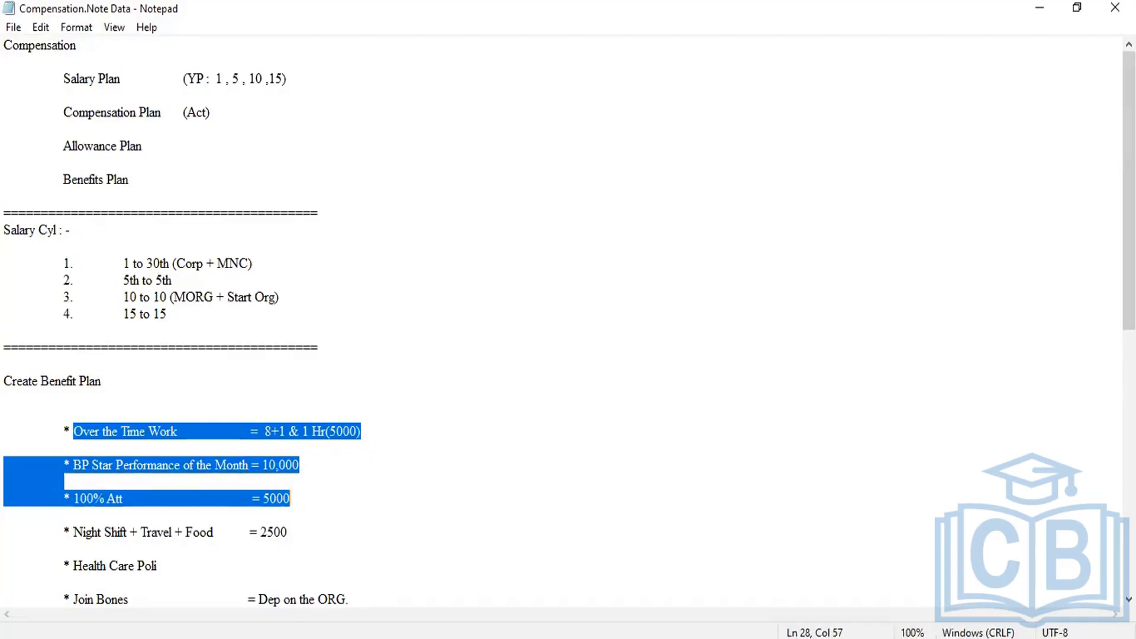
key(alt+Tab)
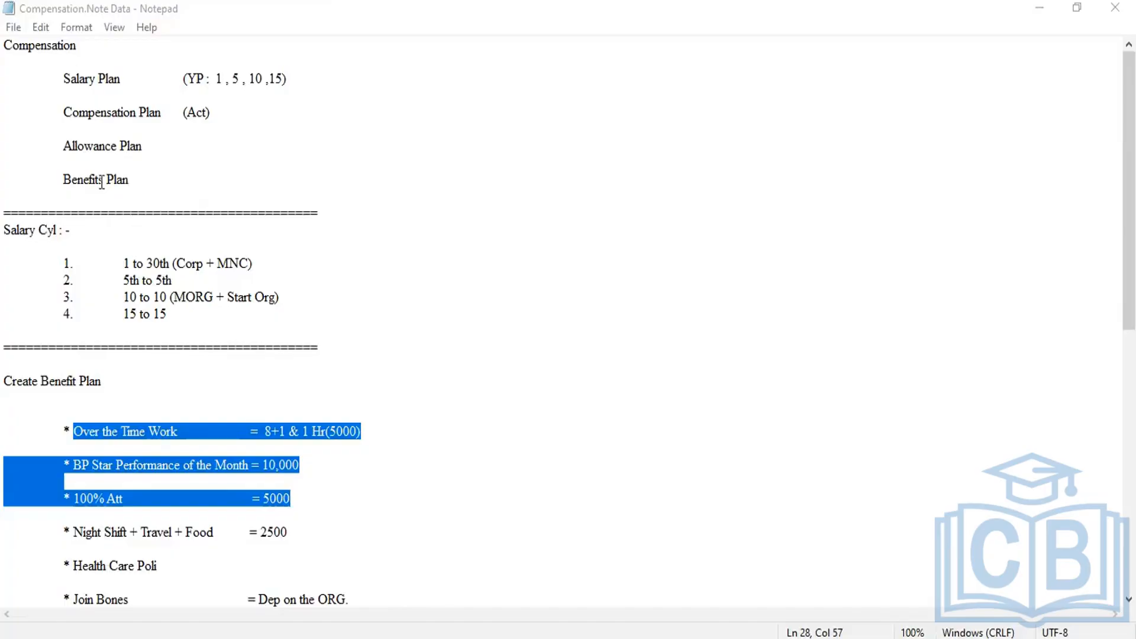
drag(172, 151, 62, 147)
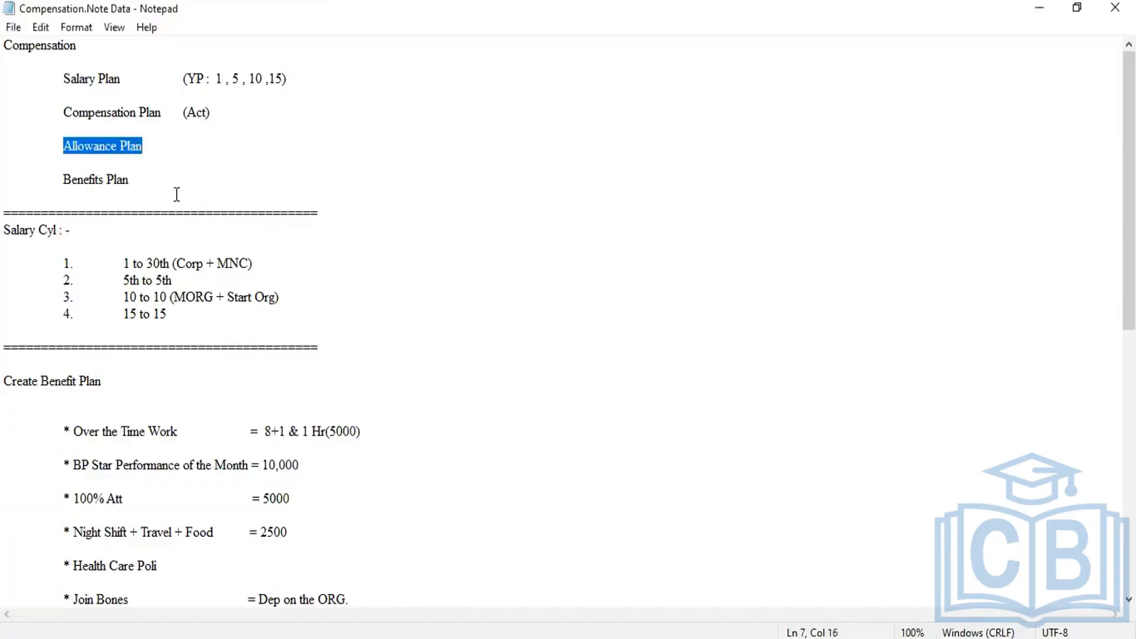
scroll(180, 200, down, 4)
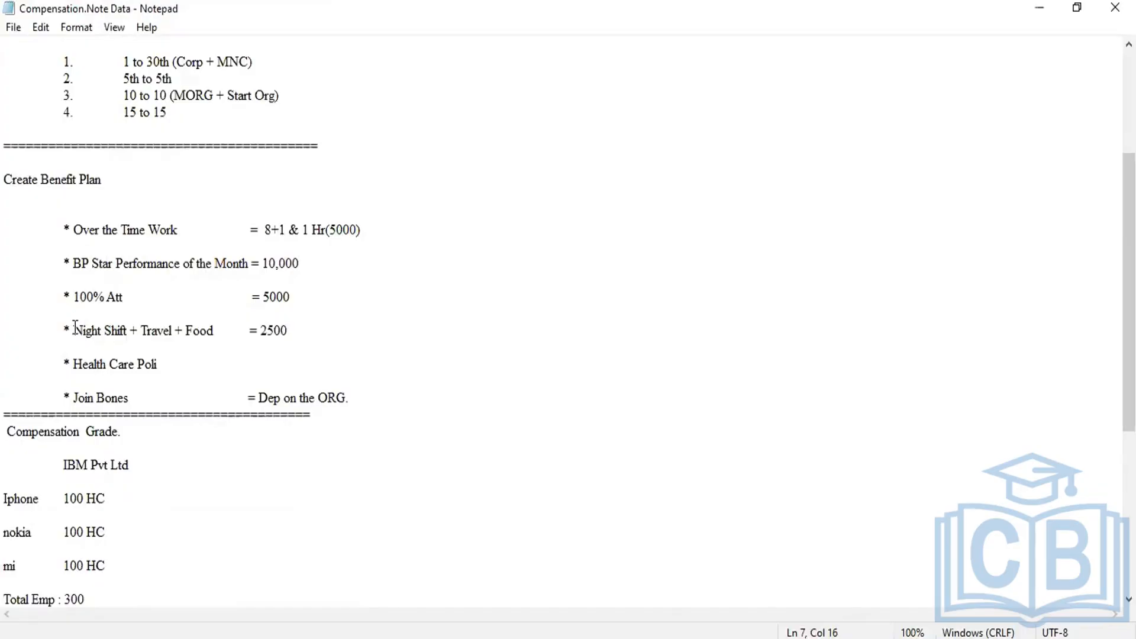
drag(75, 327, 177, 348)
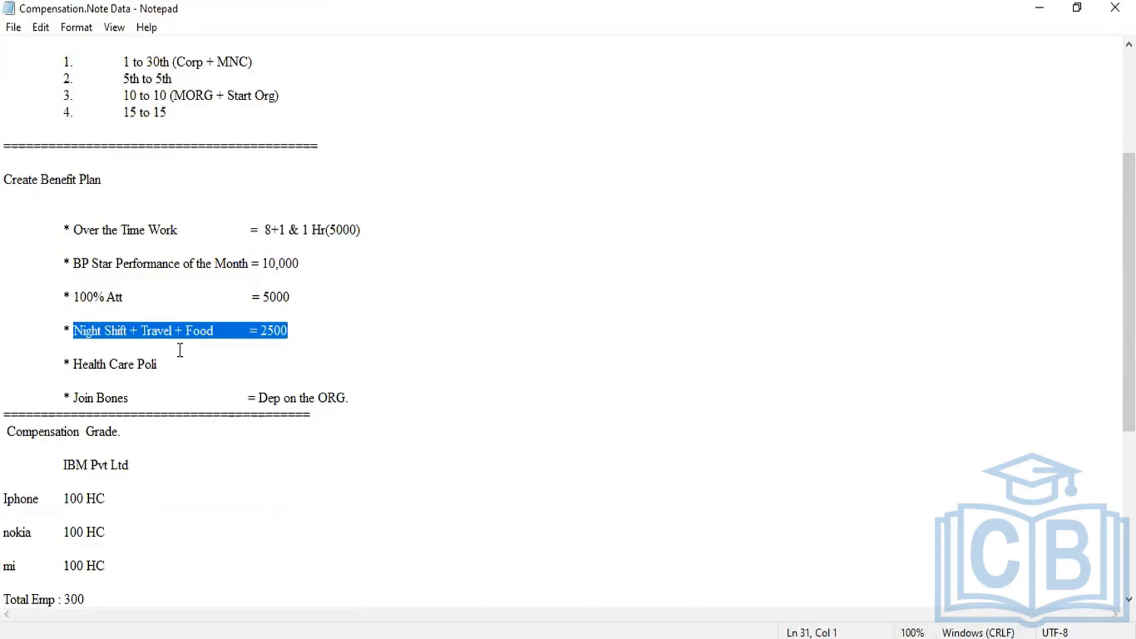
scroll(180, 350, up, 1)
scroll(179, 350, up, 1)
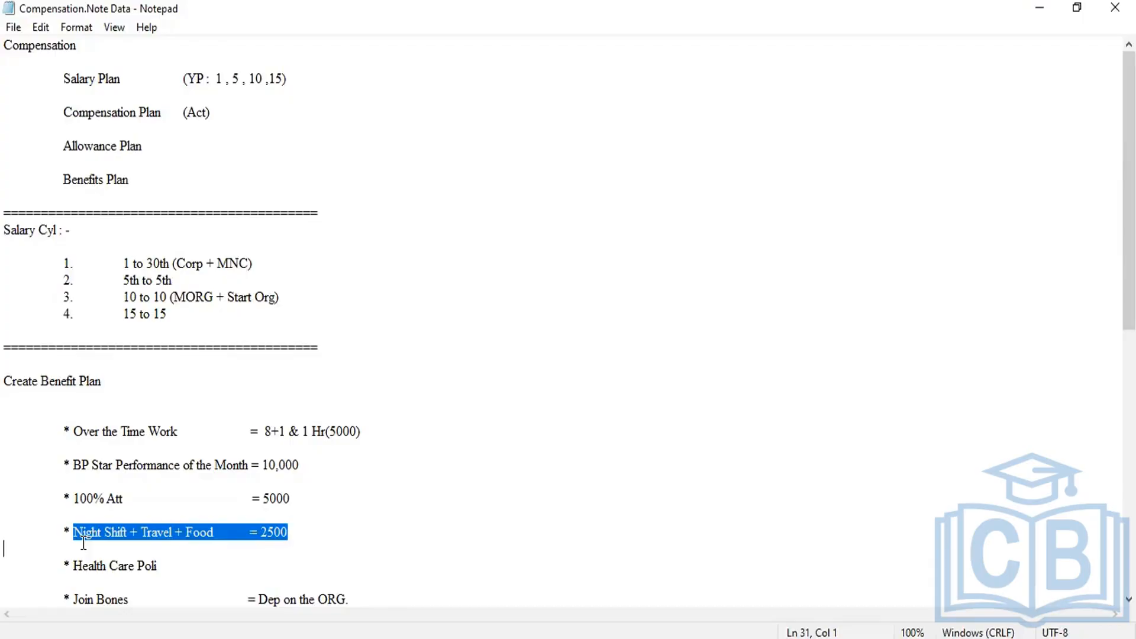
Step: Examine the Benefits Plan entry and its Health Care Poli and Join Bones items in the notes
click(59, 170)
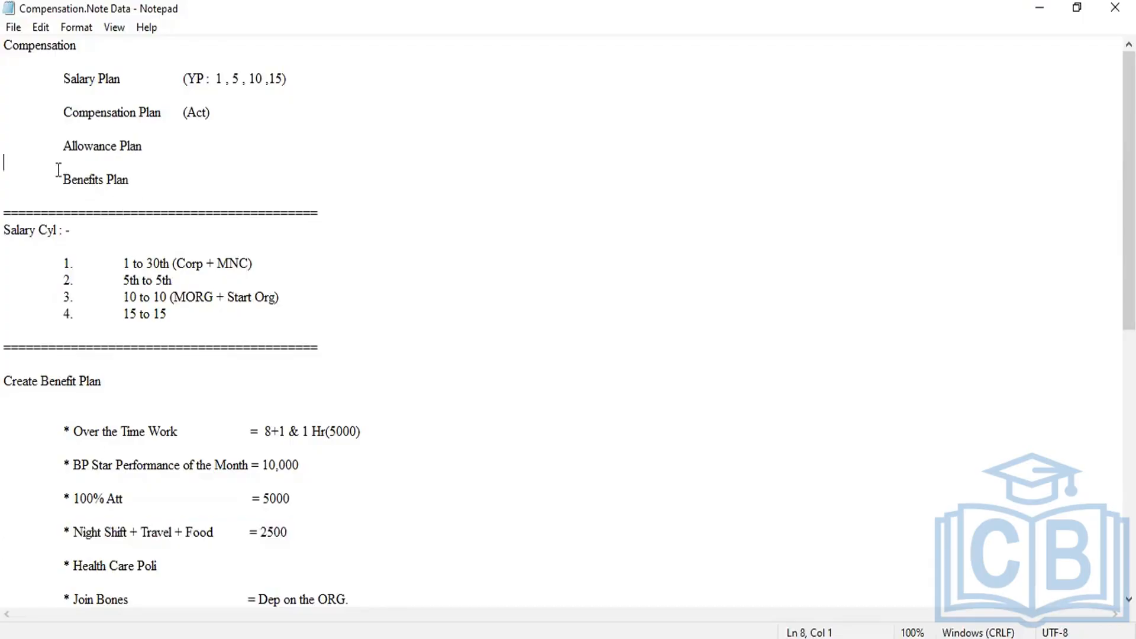
shift+click(147, 193)
scroll(122, 438, down, 2)
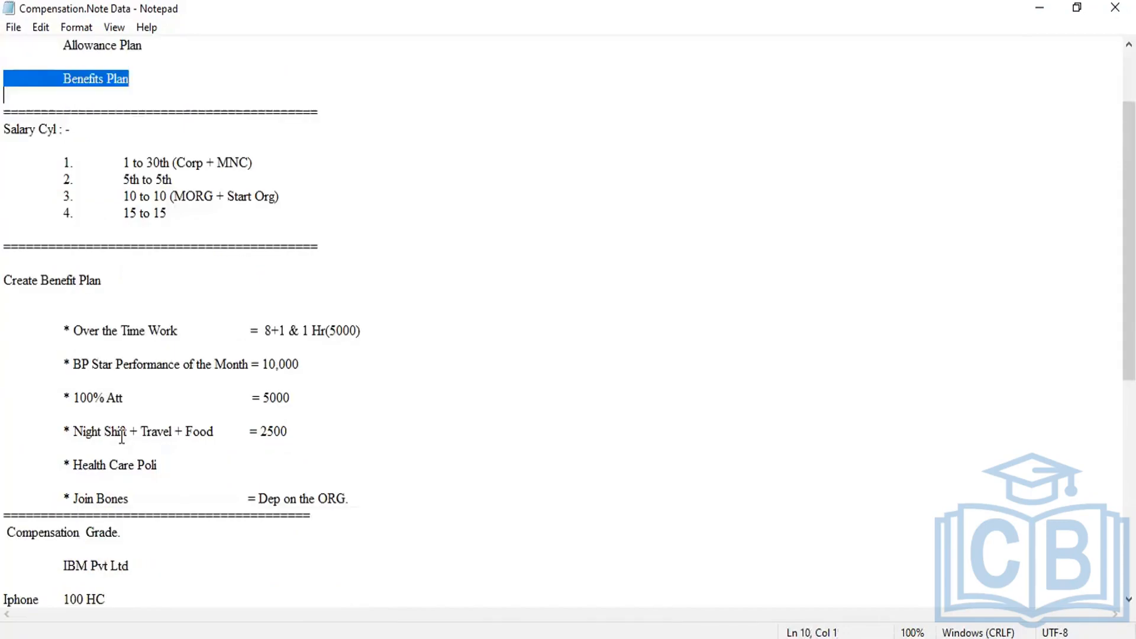
mouse_move(69, 464)
mouse_down()
mouse_move(142, 521)
mouse_move(309, 498)
mouse_up()
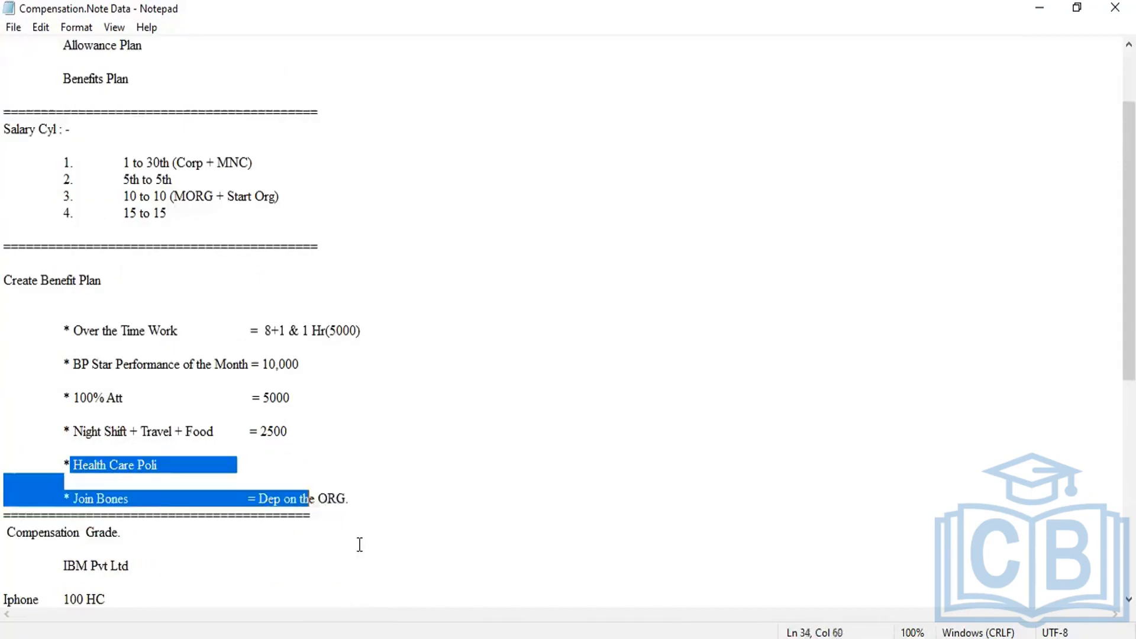
drag(360, 544, 384, 508)
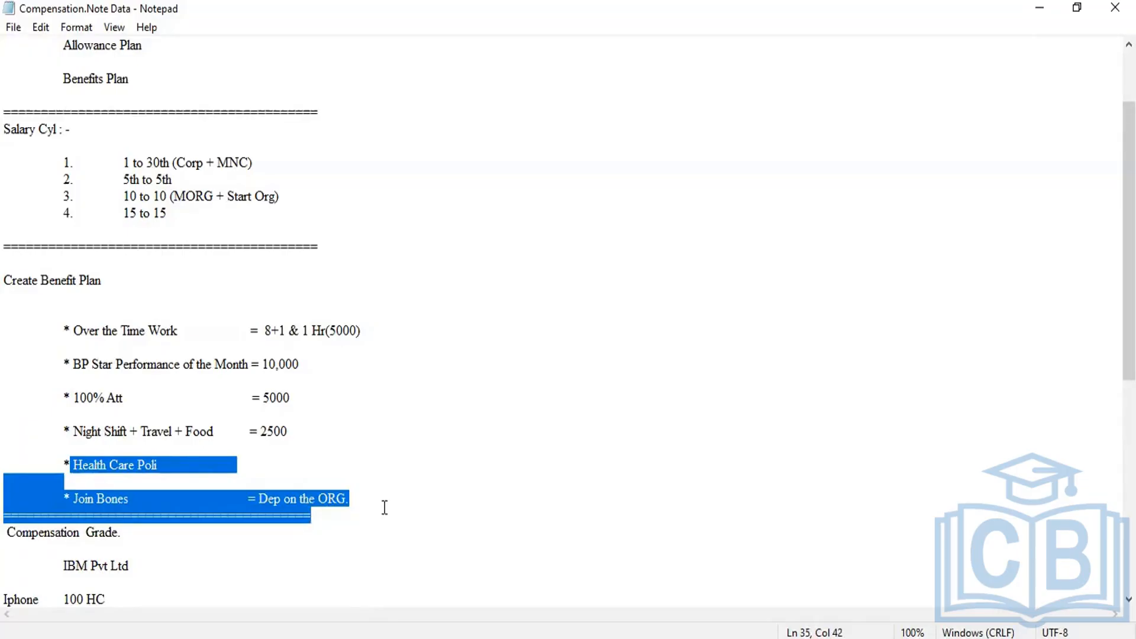
click(385, 507)
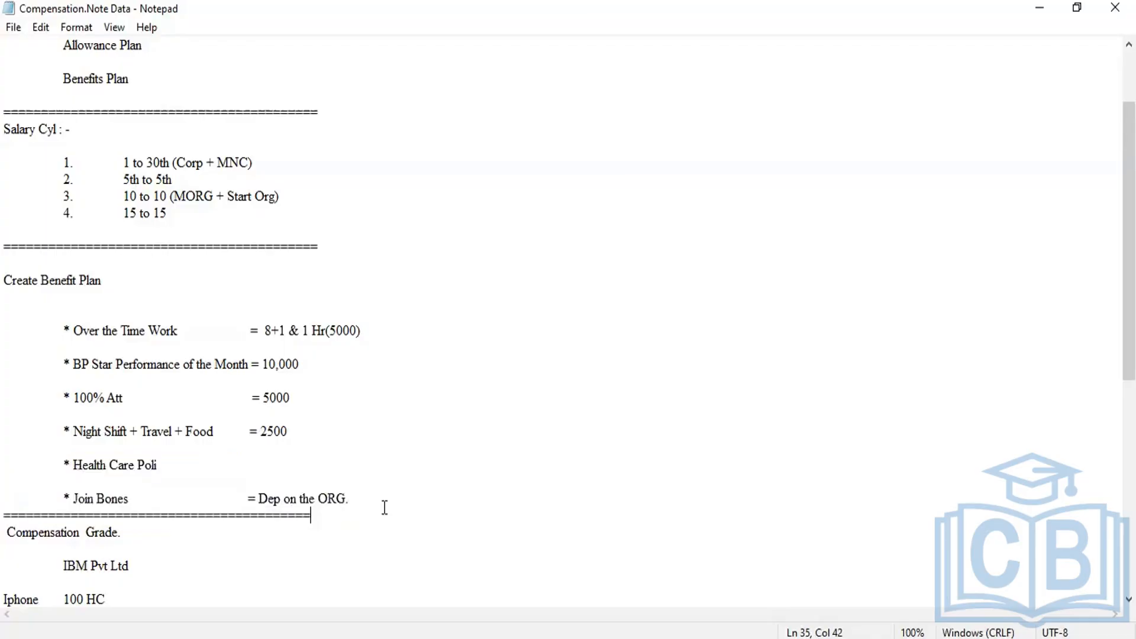
scroll(383, 507, down, 1)
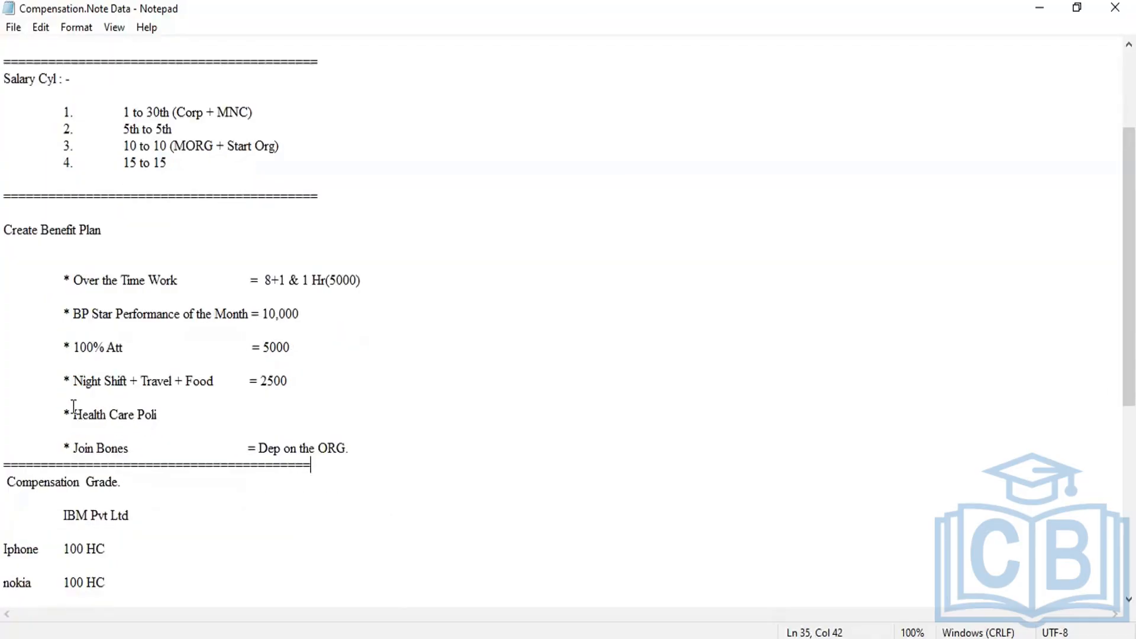
scroll(256, 324, up, 3)
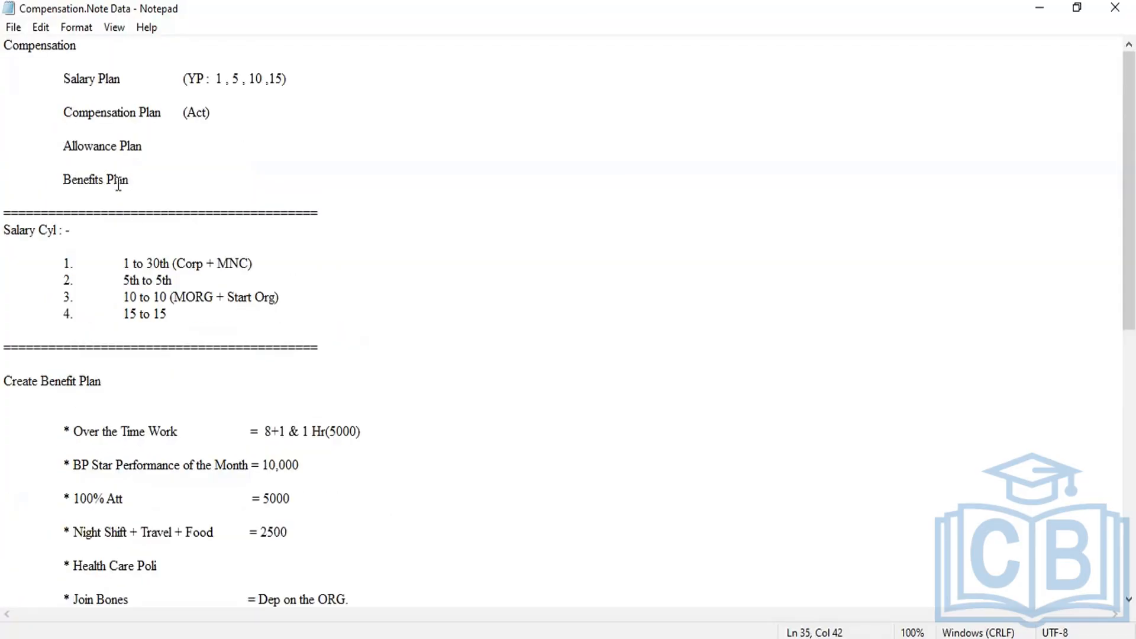
click(327, 612)
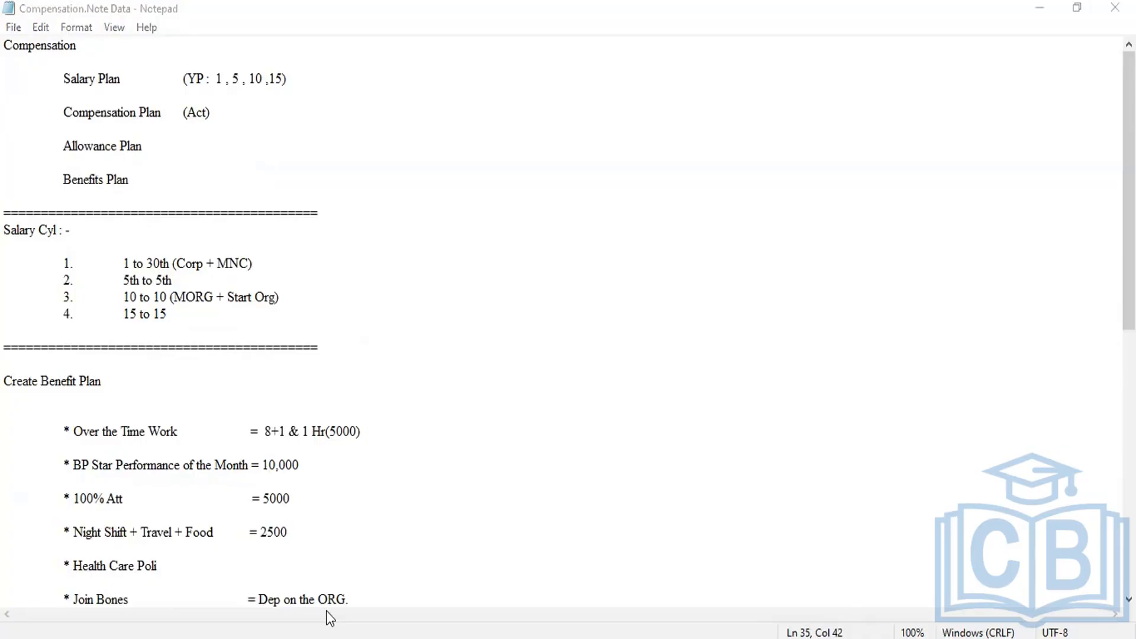
Step: Examine the Compensation Grade section of the notes, including the IBM Pvt Ltd head counts, block bonuses and grades
scroll(332, 432, down, 5)
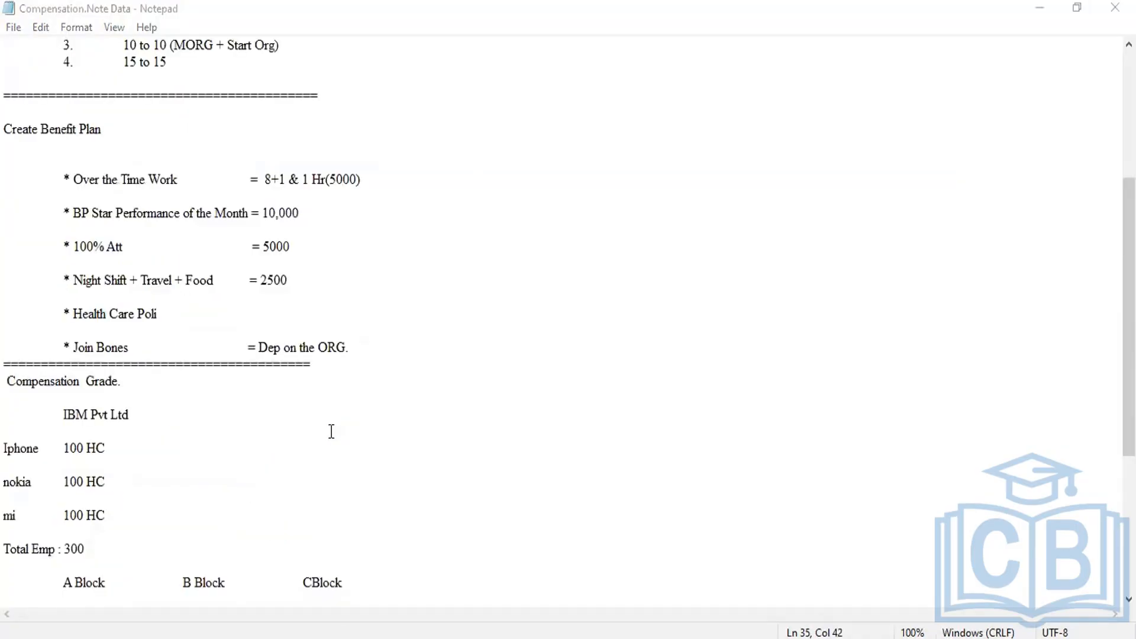
scroll(9, 113, down, 3)
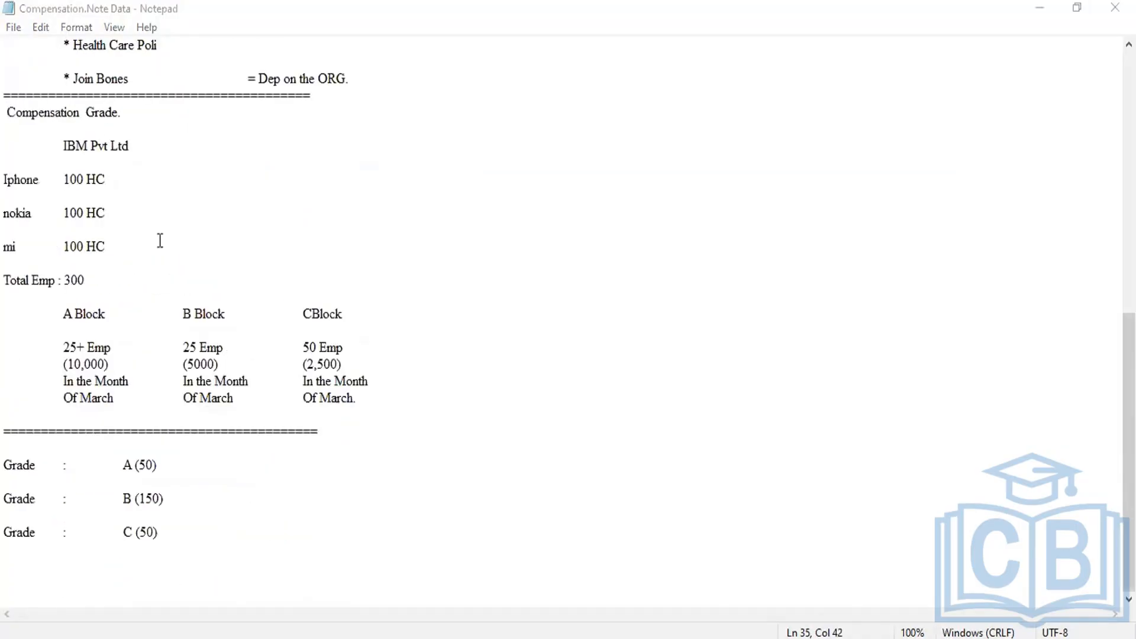
shift+click(223, 551)
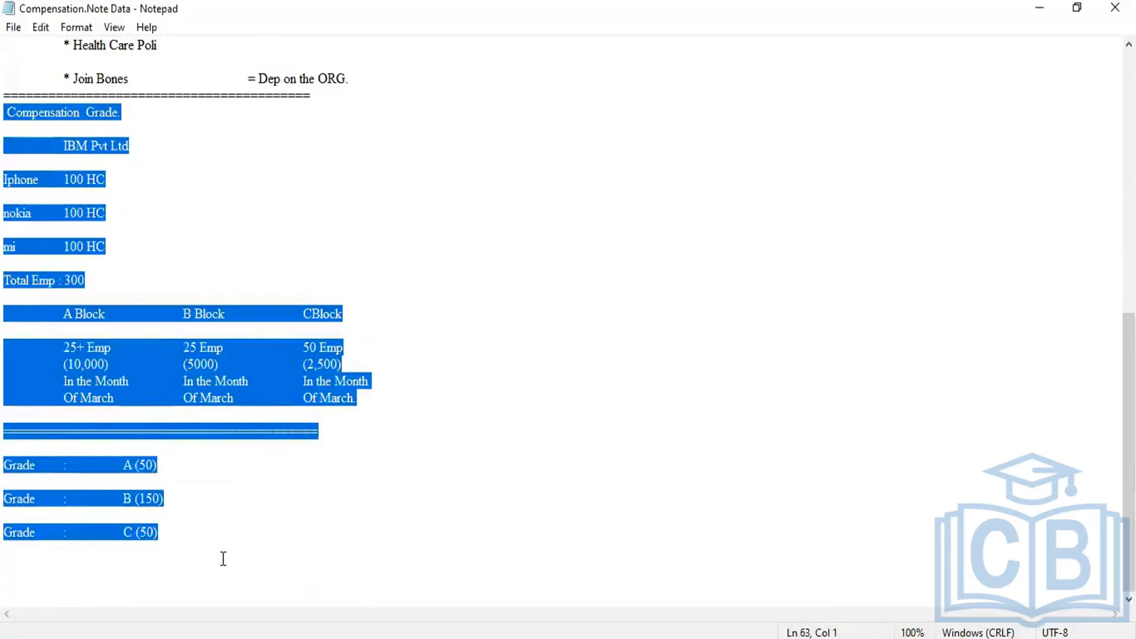
click(223, 558)
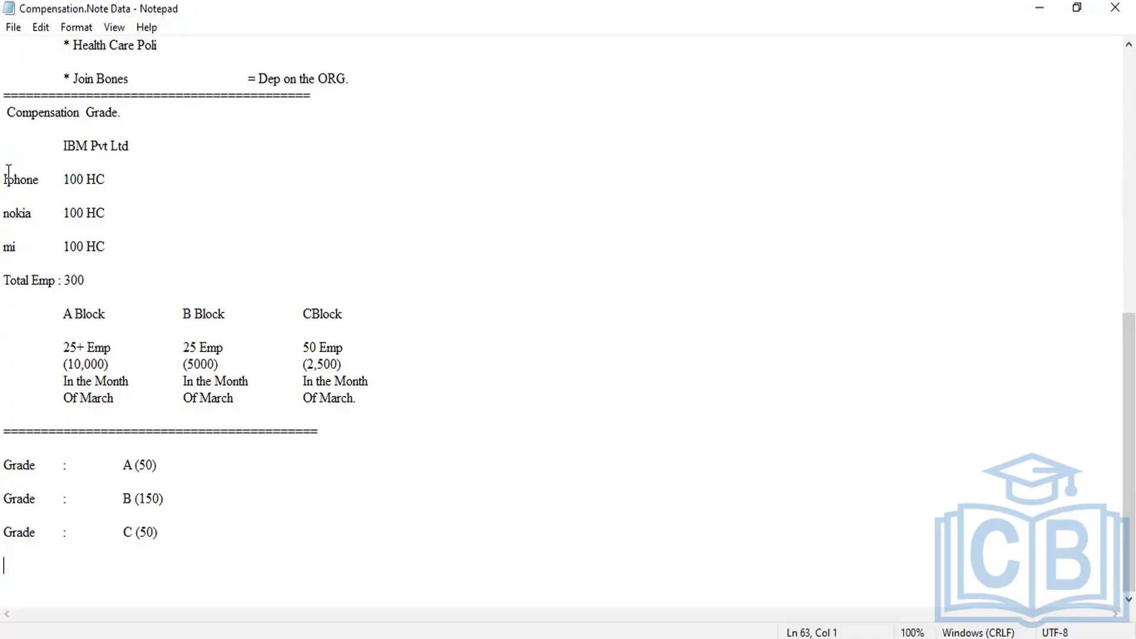
drag(8, 175, 127, 247)
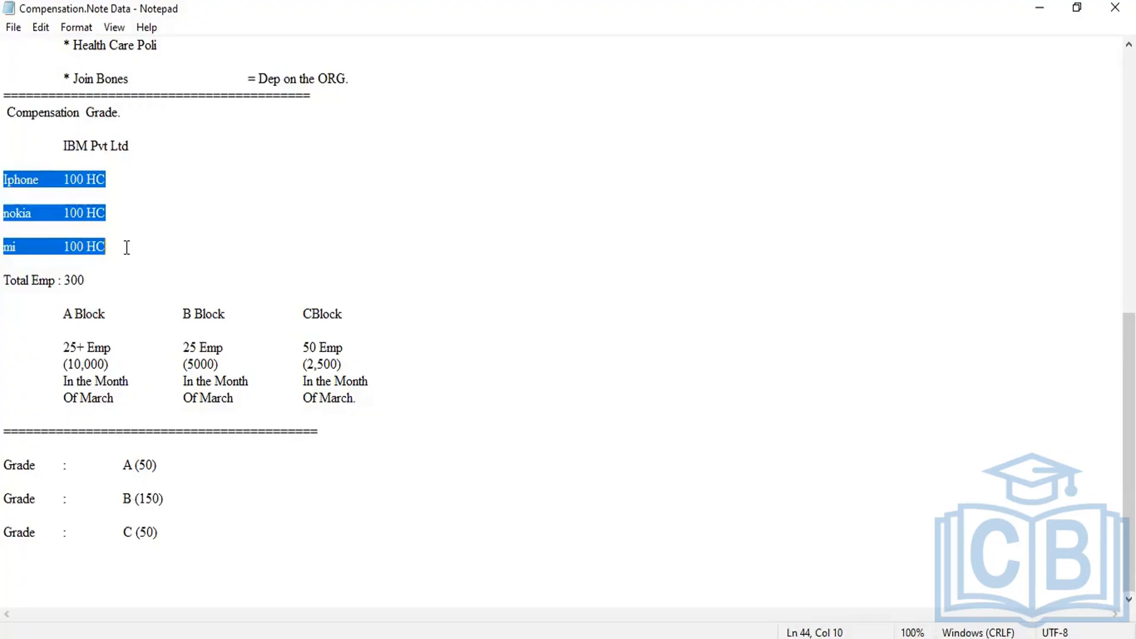
scroll(126, 247, up, 1)
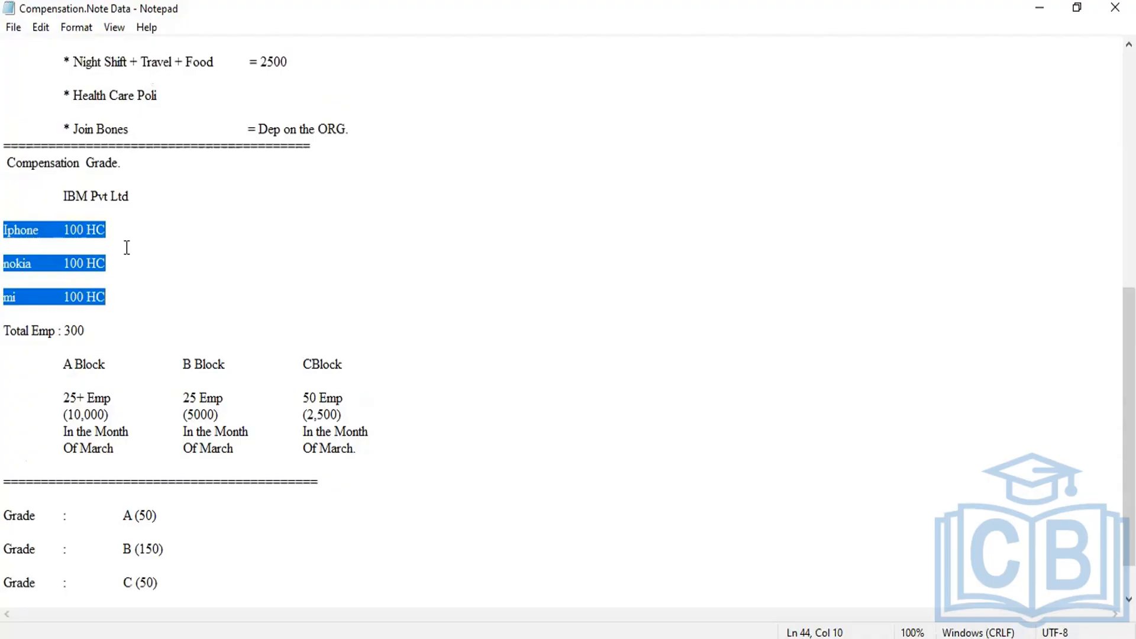
scroll(127, 247, up, 2)
scroll(127, 248, down, 2)
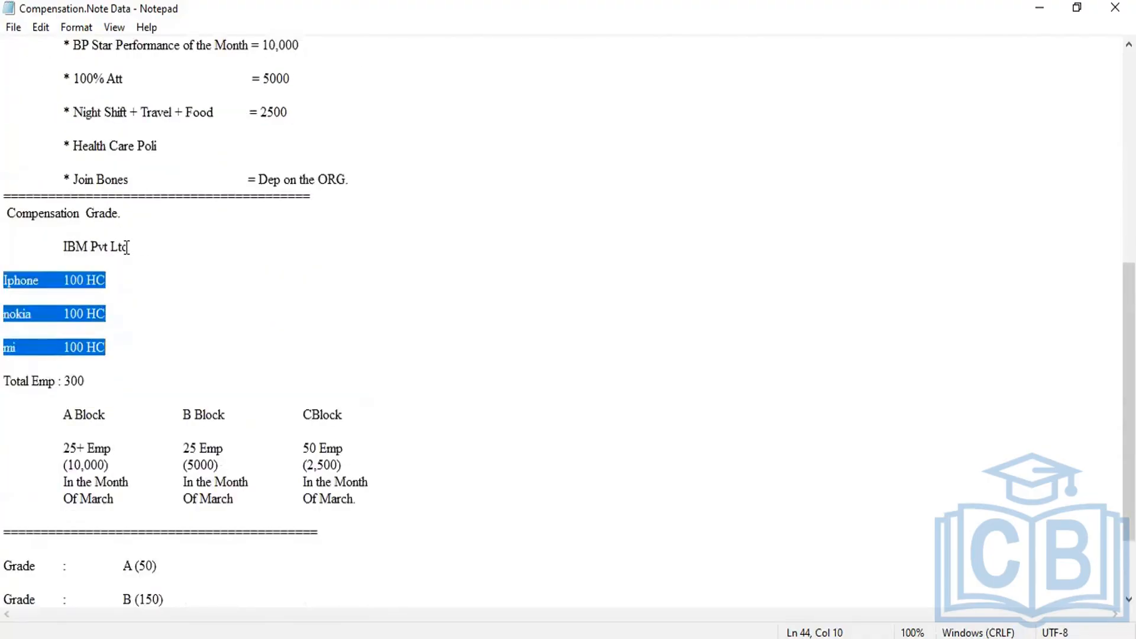
scroll(127, 247, down, 1)
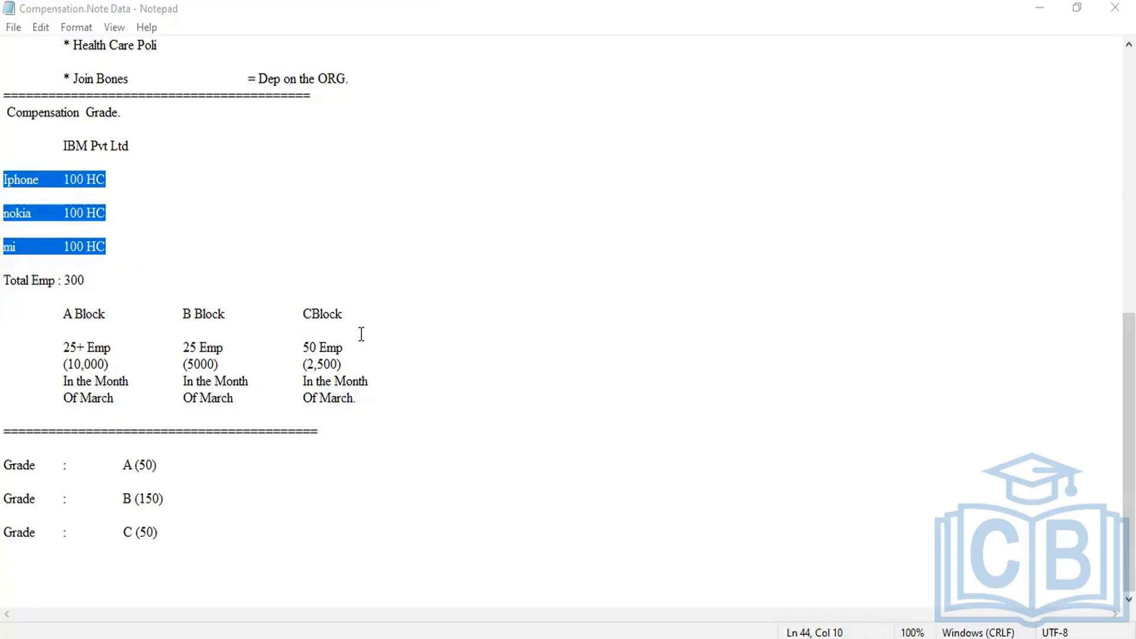
Step: Check the Salary Plan entry in the notes, switch to Workday and open the Create Salary Plan task
scroll(362, 335, up, 10)
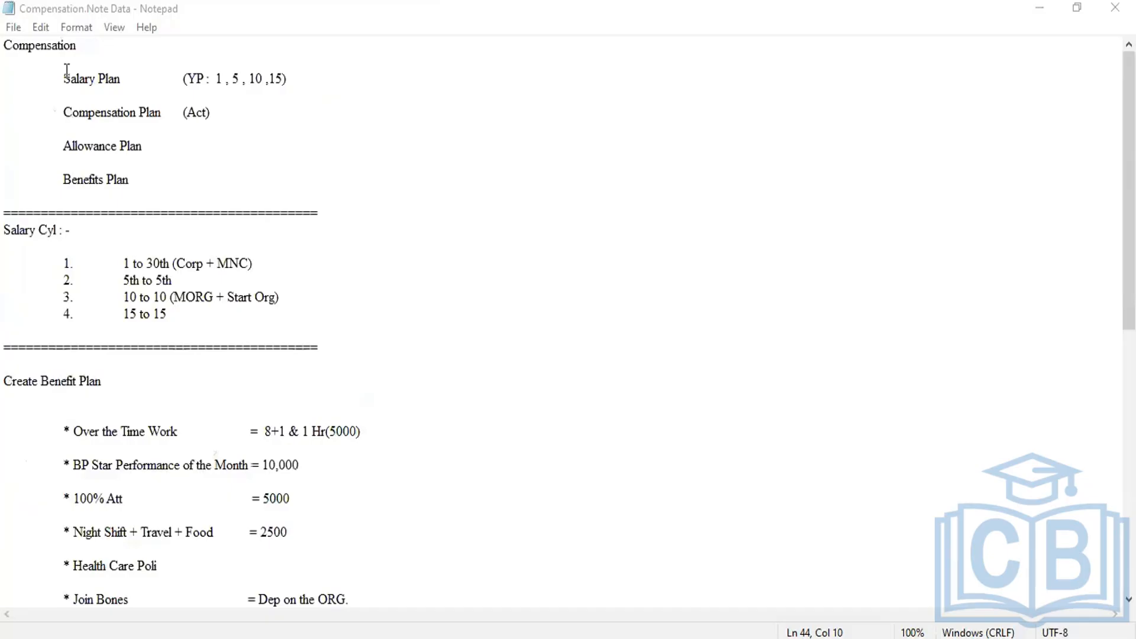
drag(64, 77, 121, 79)
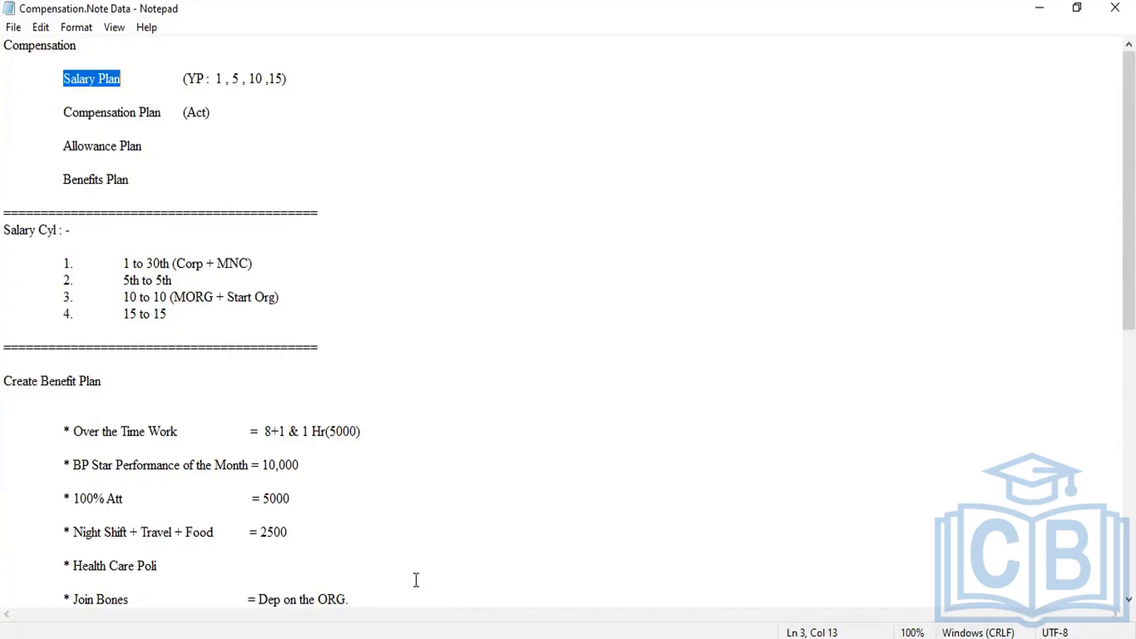
key(alt+Tab)
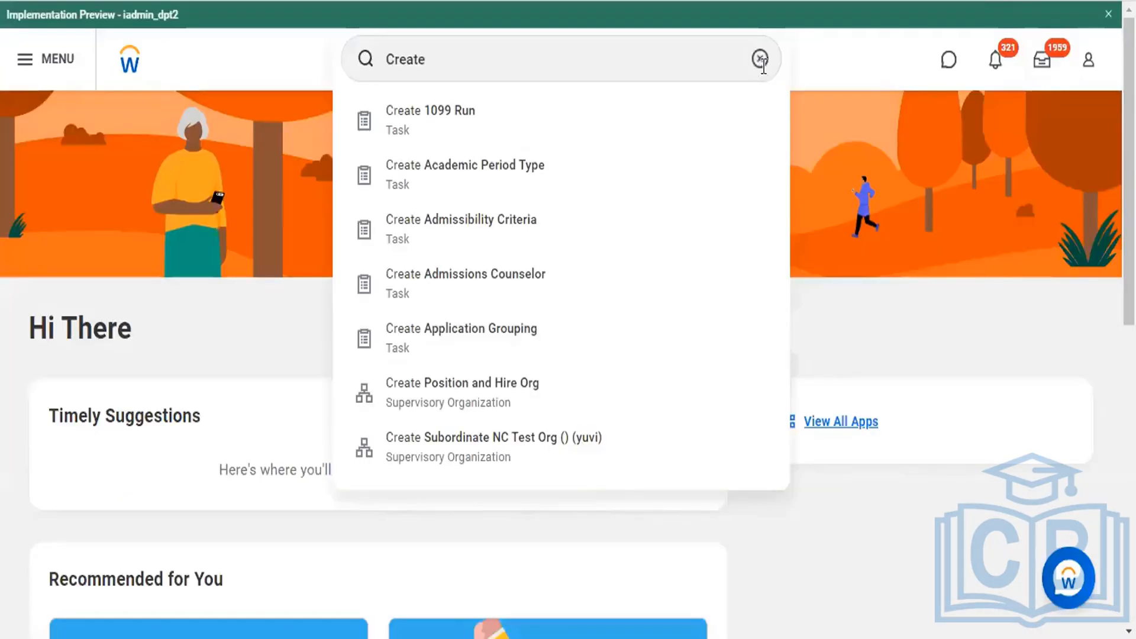
click(762, 61)
click(489, 60)
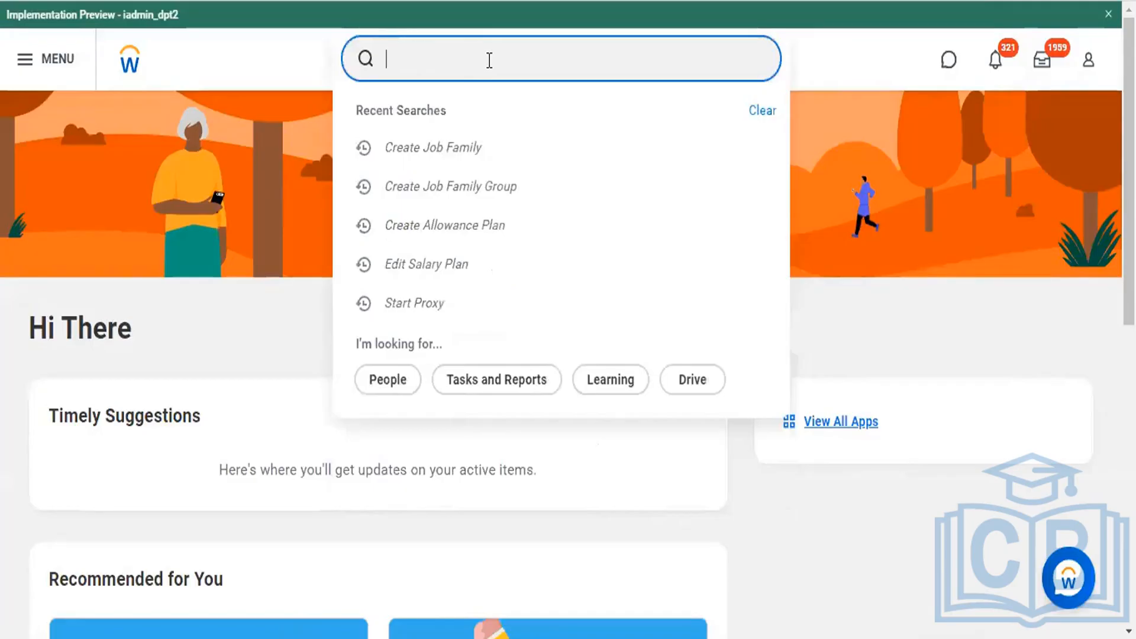
text(Crea)
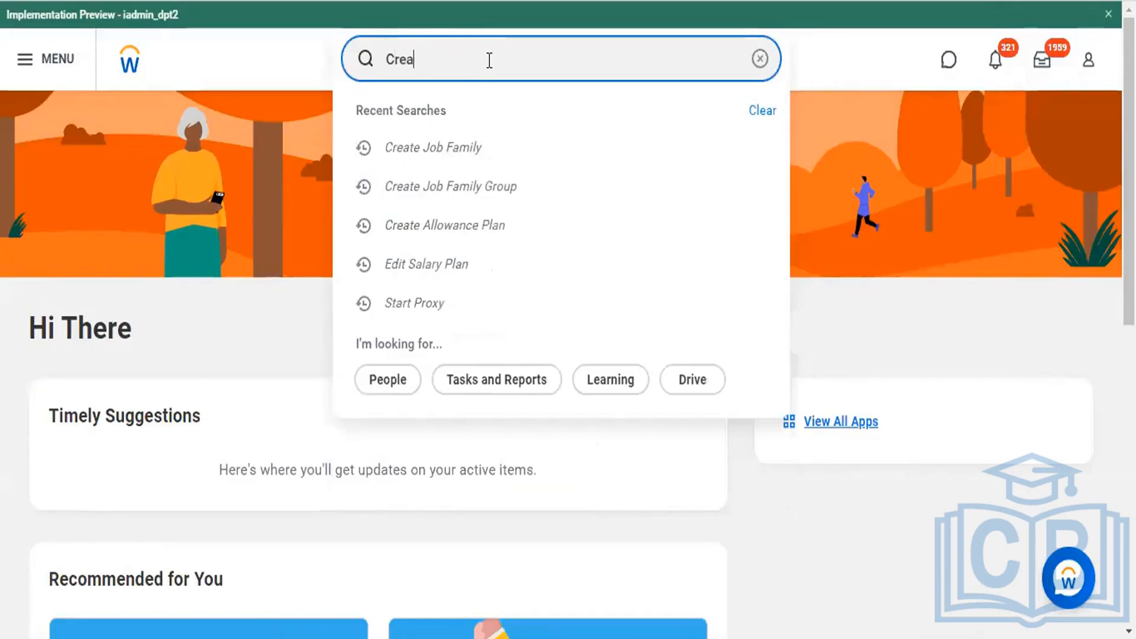
text(te)
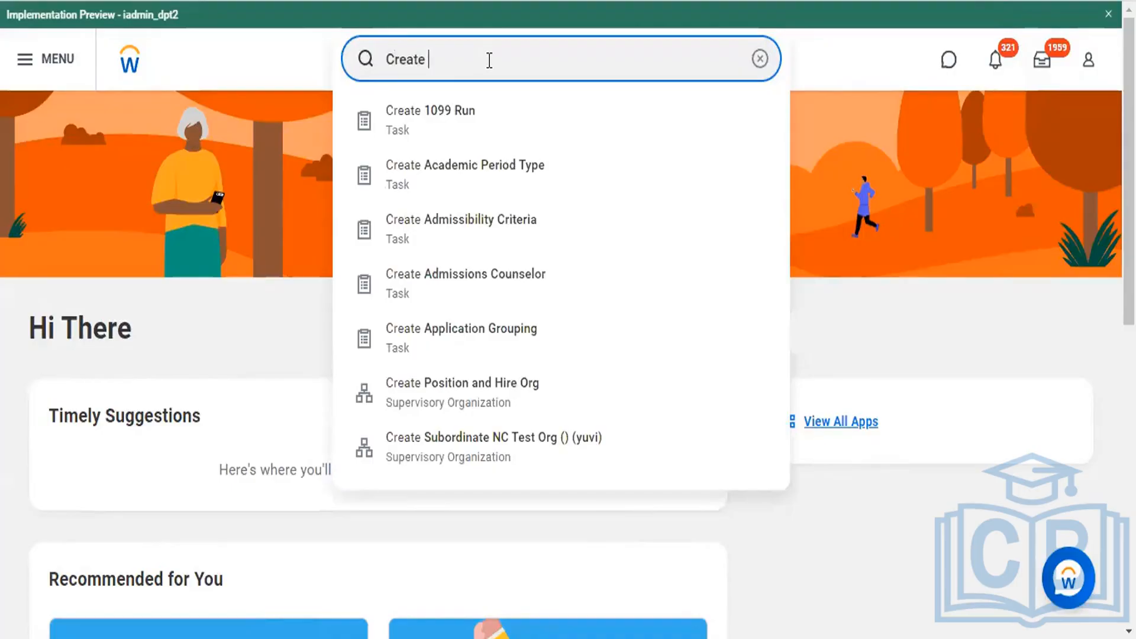
text( salary plan)
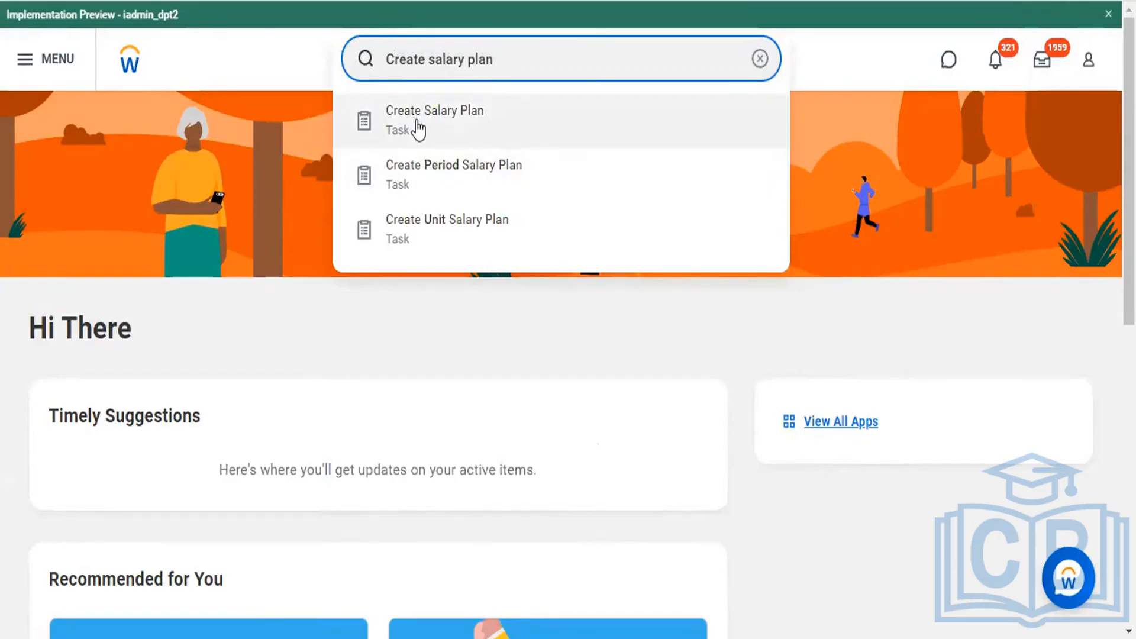
click(394, 142)
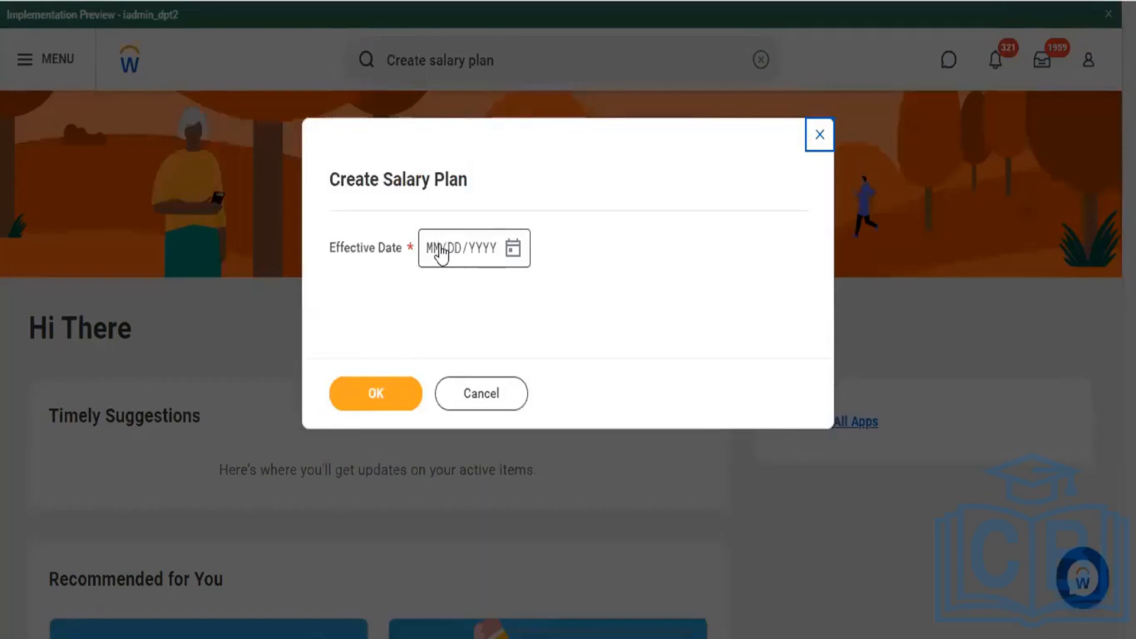
Step: Set the salary plan's effective date to 10/18/2022 and continue to the plan details
click(440, 251)
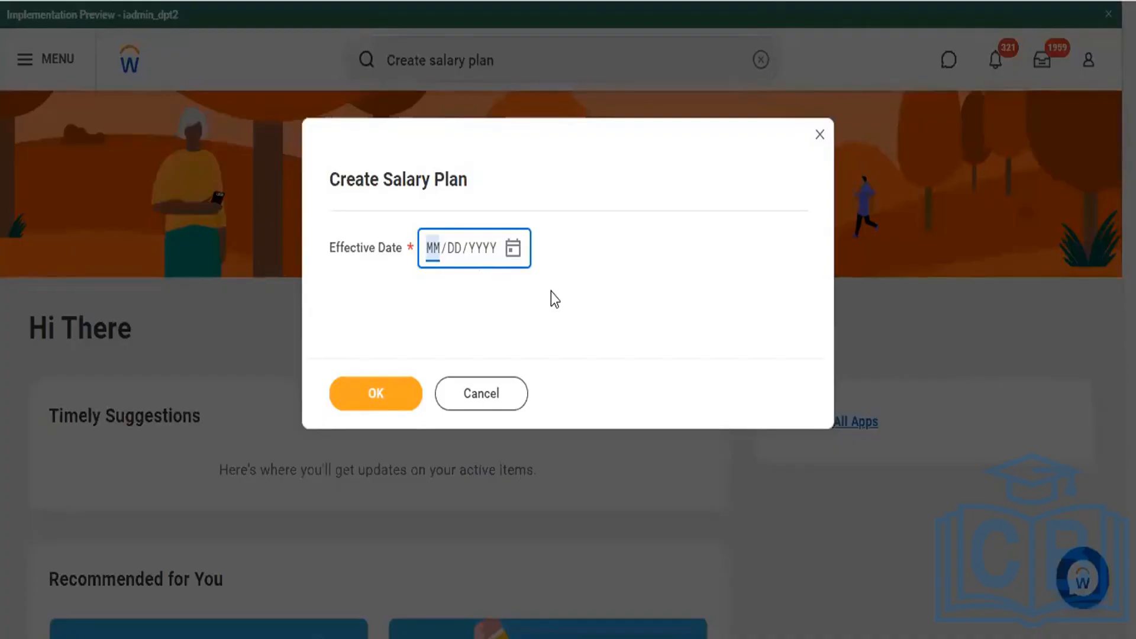
text(12/DD/YYYY)
key(shift+Tab)
text(10/)
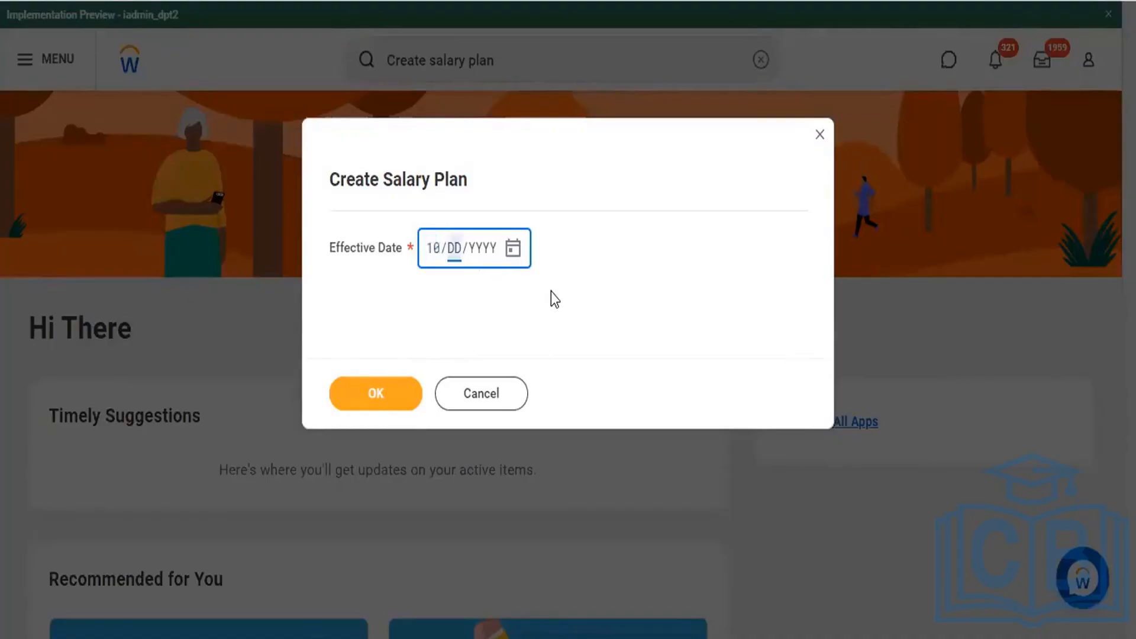
text(18/2022)
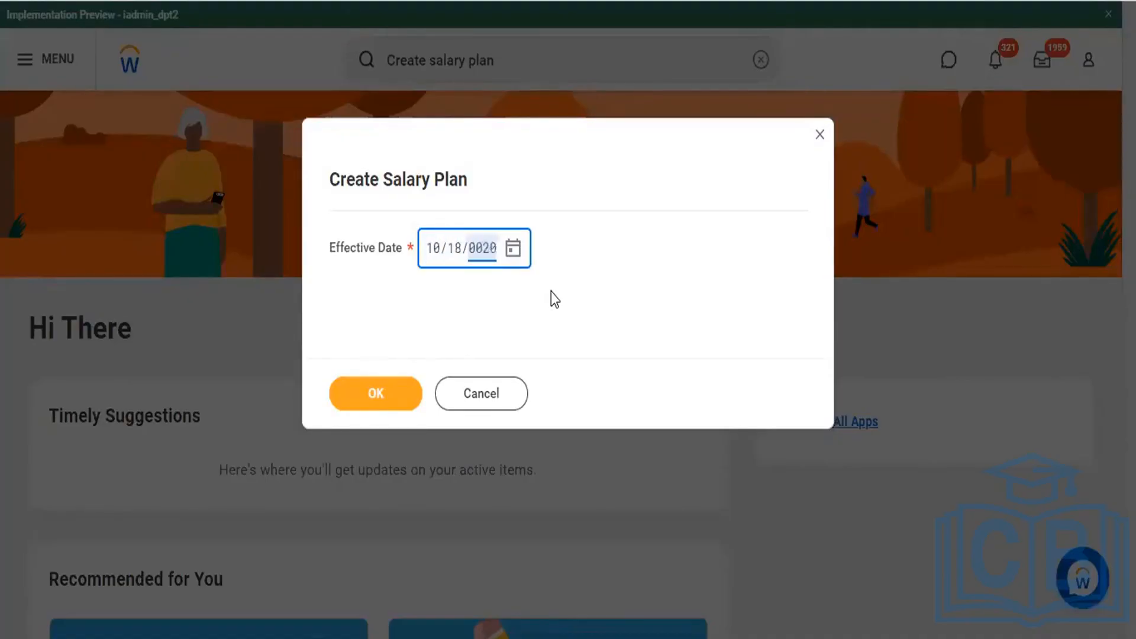
click(376, 406)
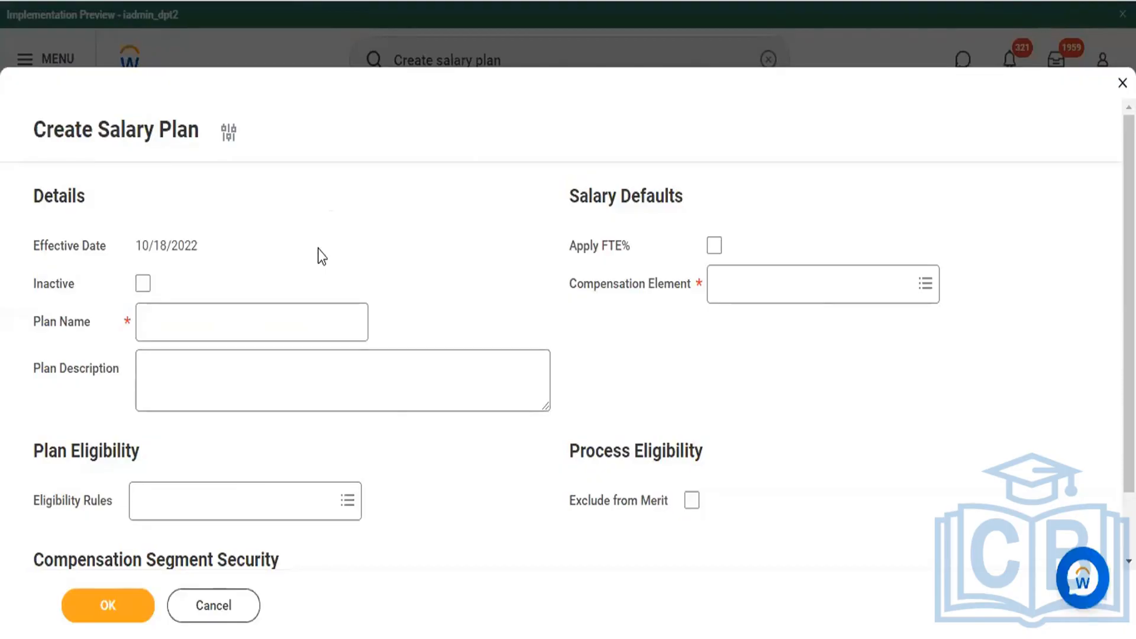
Step: Enter the plan name as the agent's first name followed by "Salary Plan"
click(252, 245)
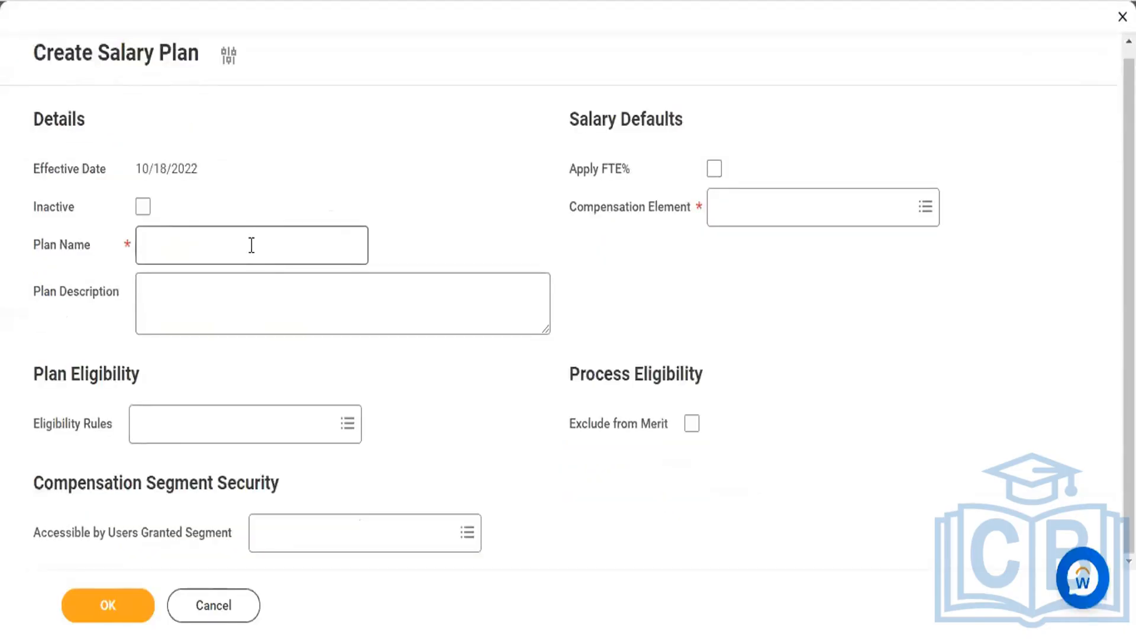
click(251, 245)
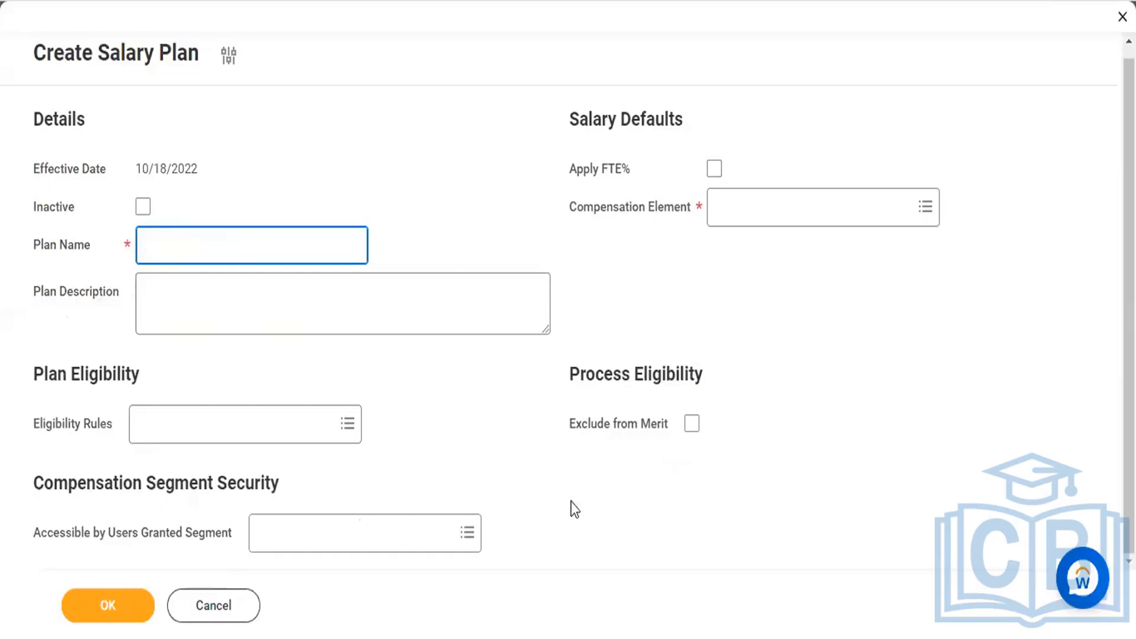
click(220, 207)
click(220, 232)
text(M)
text(dhava)
key(BackSpace)
key(BackSpace)
key(BackSpace)
key(BackSpace)
key(BackSpace)
text(adhava s)
key(BackSpace)
text(Salary Plan)
Step: Copy the plan name into the Plan Description
click(227, 292)
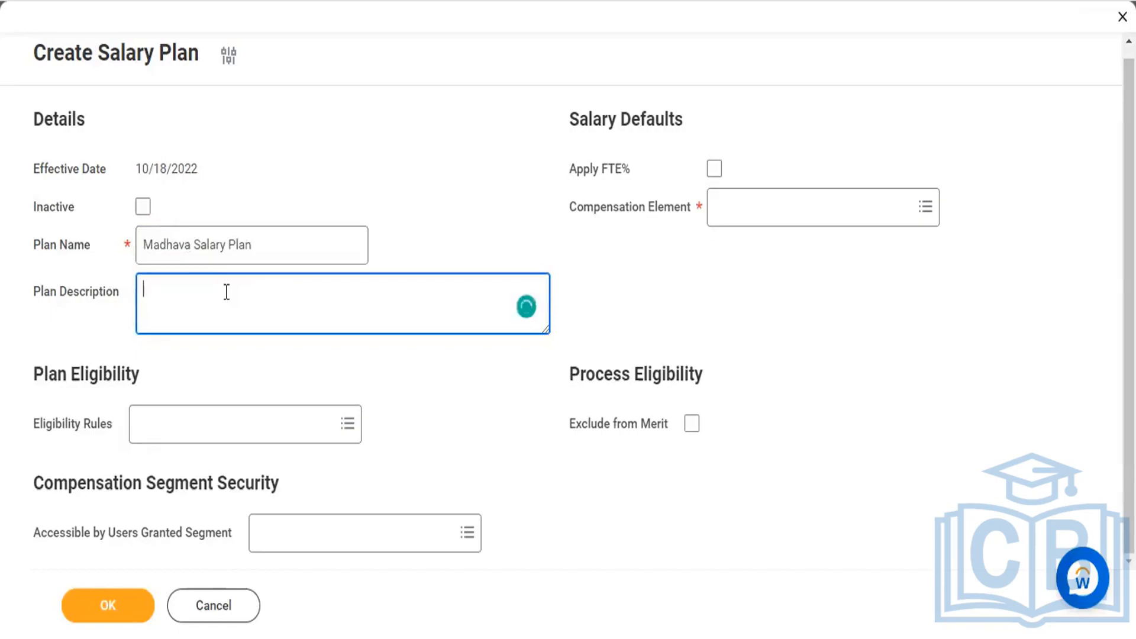
click(287, 243)
key(ctrl+a)
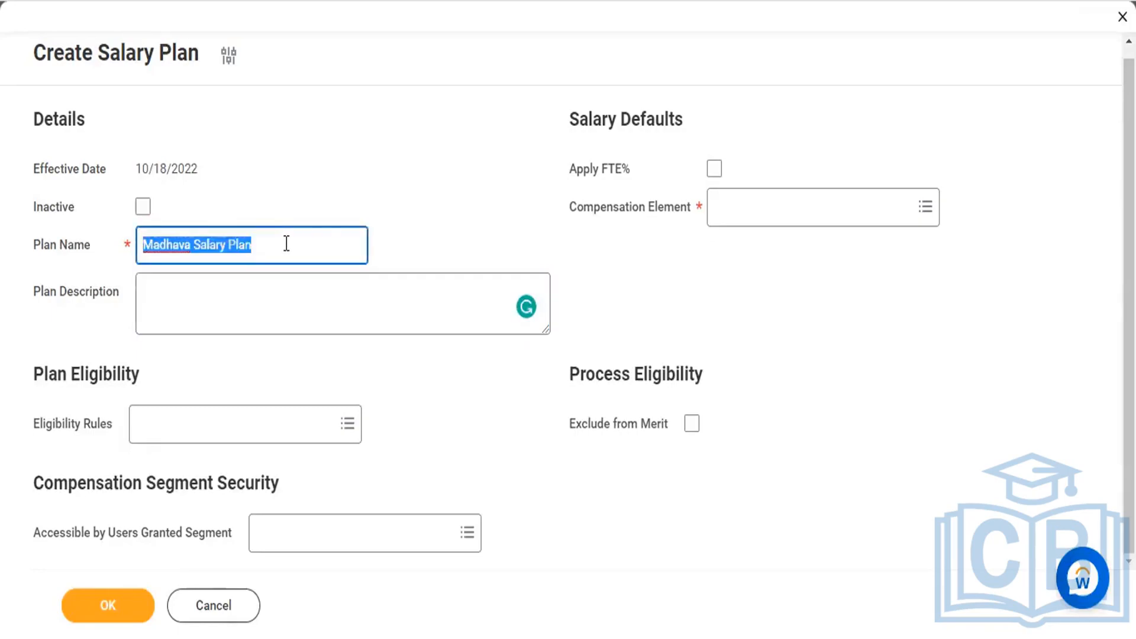
key(ctrl+c)
click(233, 289)
key(ctrl+v)
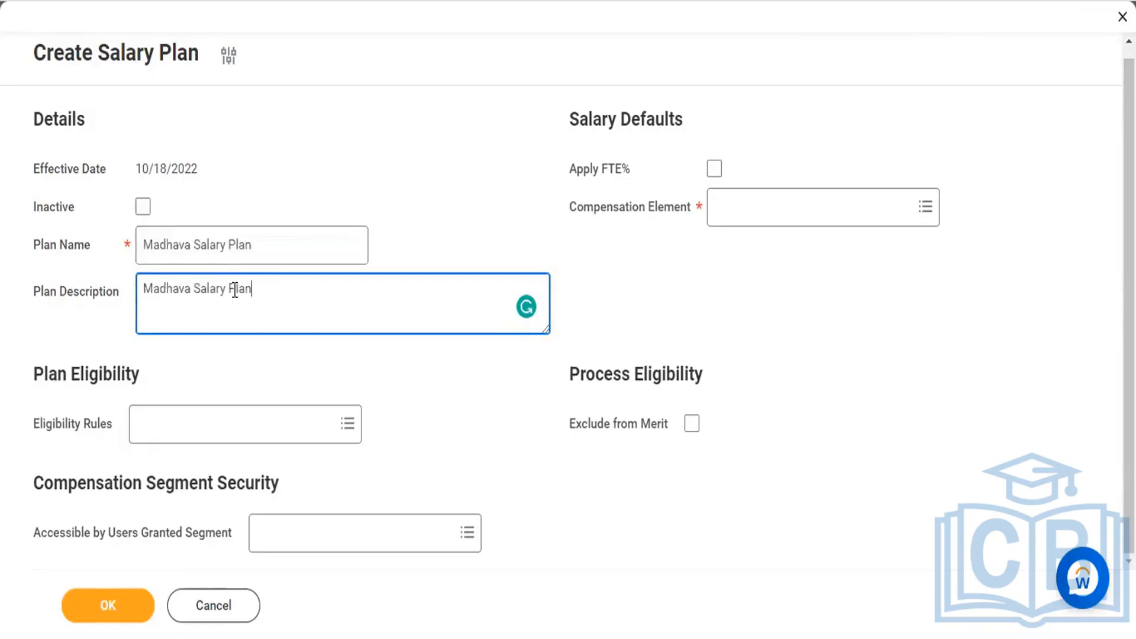
Step: Extend the description heading with "Details:-", accepting the suggested space removal, and start an asterisk bullet below a blank line
text(tails :-)
key(Return)
key(Return)
text(*)
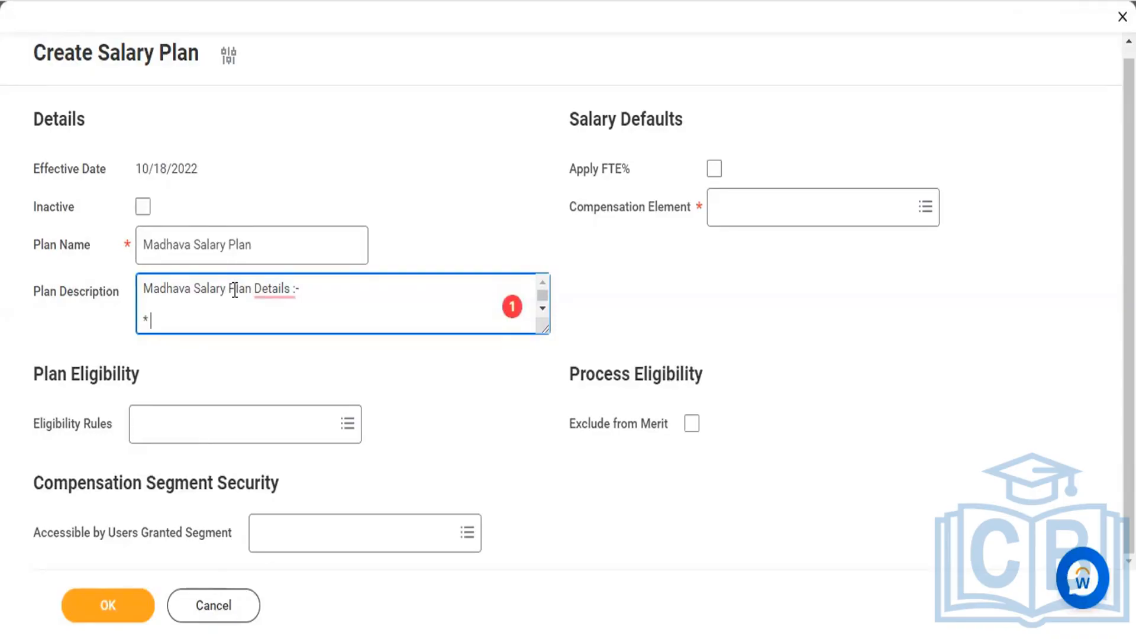
mouse_move(272, 288)
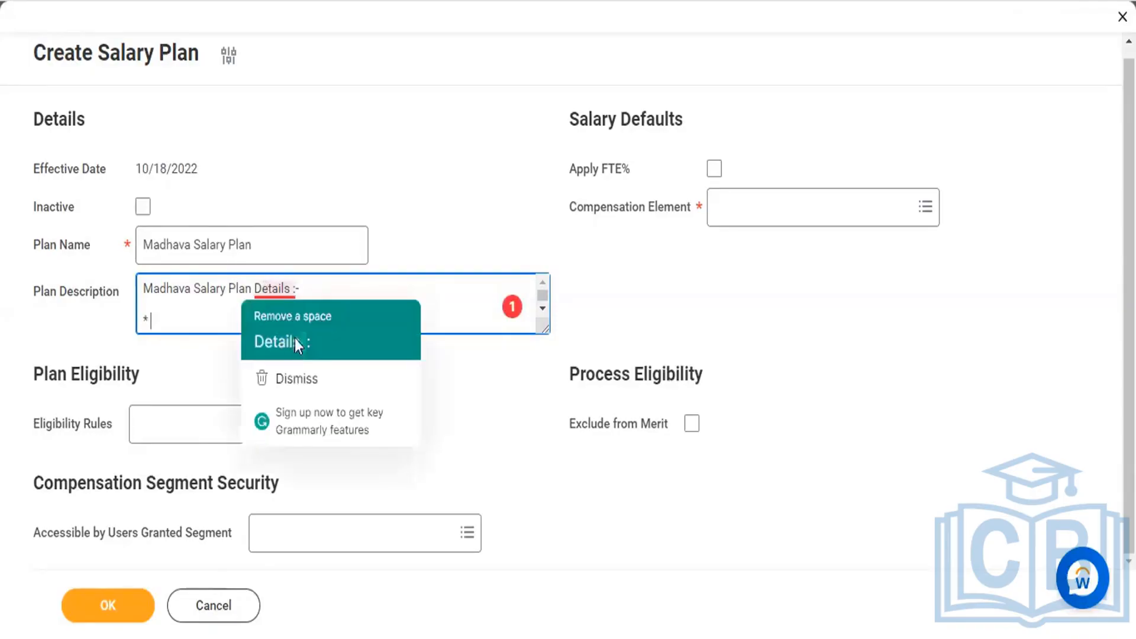
click(295, 338)
click(205, 315)
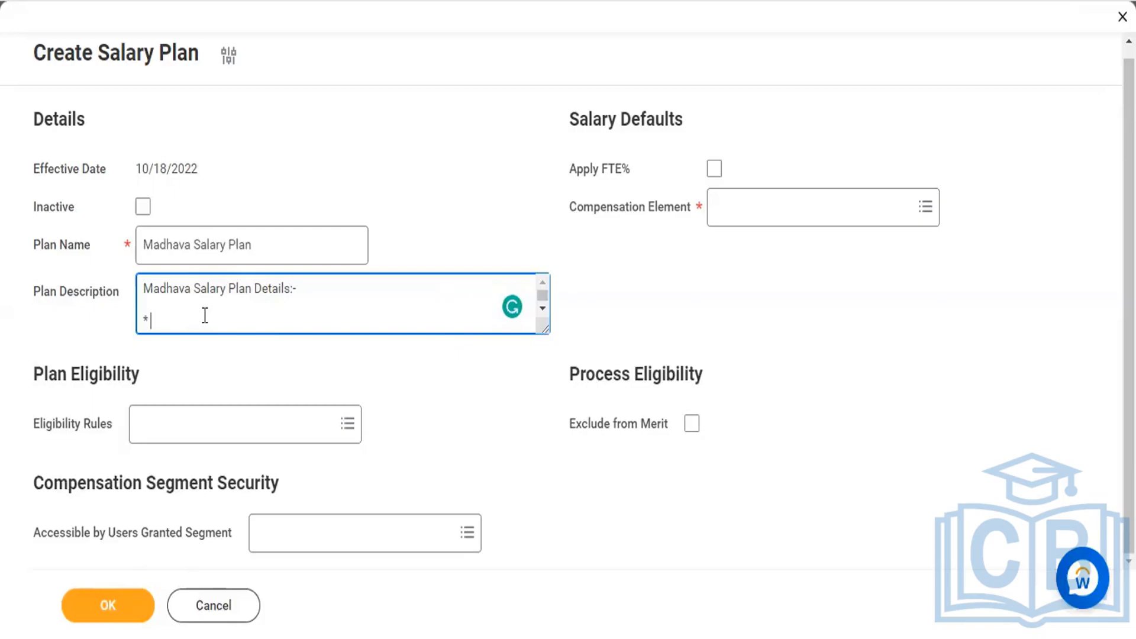
Step: Fill the first description bullet with "Agent Emp ID", a colon and the agent's employee ID
text(aGENT)
key(BackSpace)
key(BackSpace)
key(BackSpace)
key(BackSpace)
key(BackSpace)
text(Agent Emp ID)
key(BackSpace)
key(BackSpace)
key(BackSpace)
key(BackSpace)
key(BackSpace)
text(p-ID         )
text(     :      )
key(Return)
Step: Add an "Agent Name" bullet to the description with the agent's name after an aligned colon
text(* a)
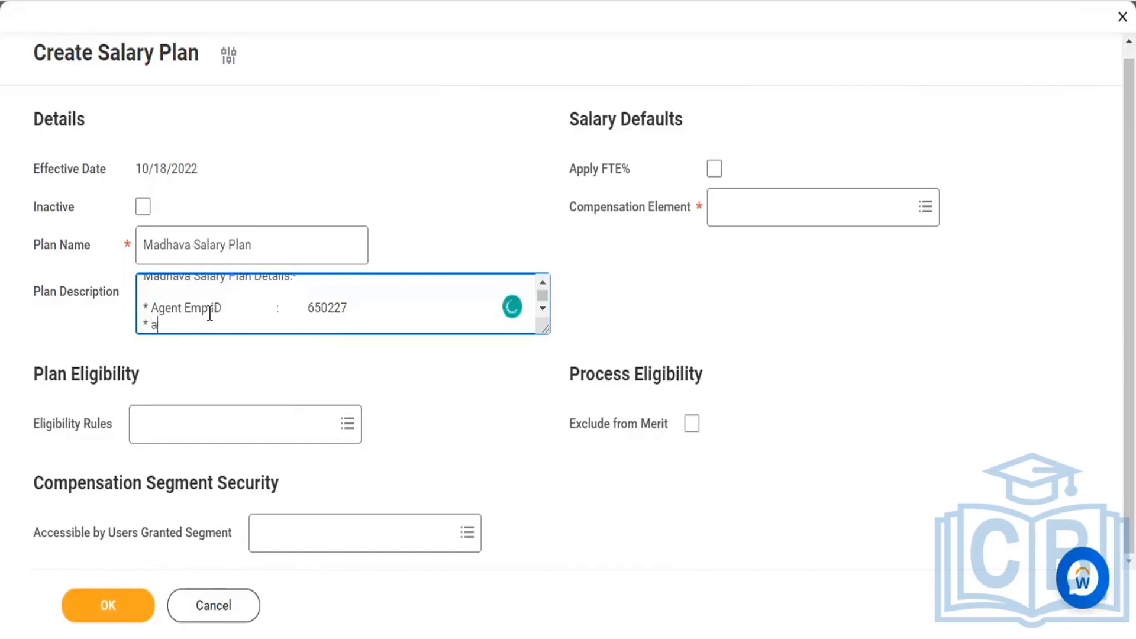
key(BackSpace)
text(Agent Name                   :         Madh)
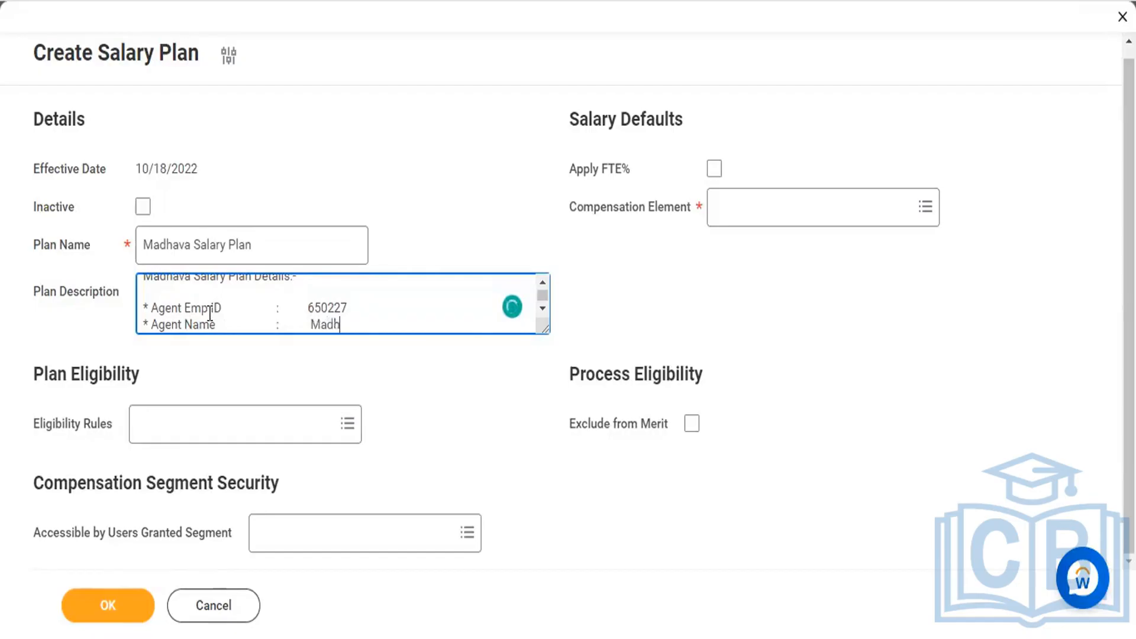
text(ava k)
key(Return)
Step: Add an "Agent Project" bullet to the description with the value HR Team
text(* )
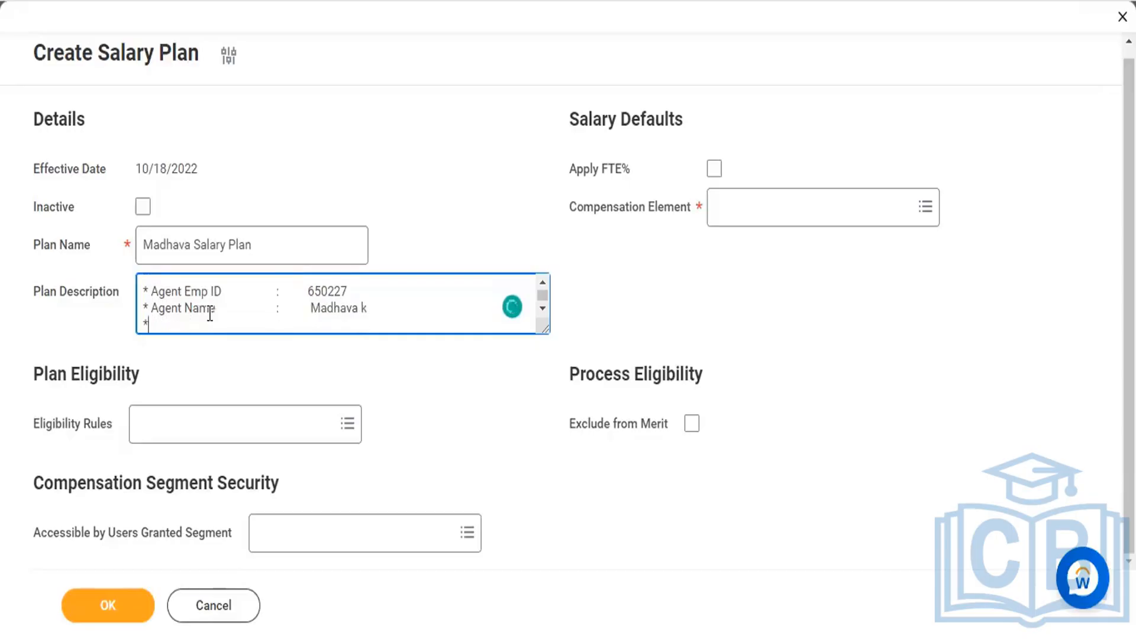
text(Agent Proj)
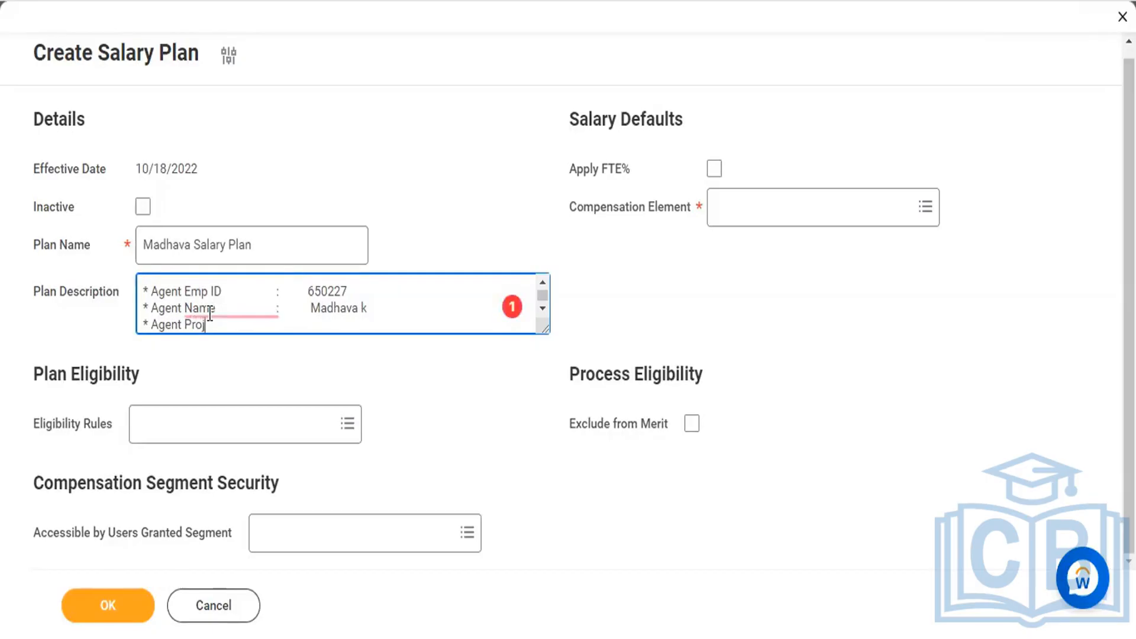
key(BackSpace)
key(BackSpace)
key(BackSpace)
text(Project              :)
text(HR Team)
key(Return)
Step: Add an "Agent RM" bullet to the description with the RM's name
text(* a)
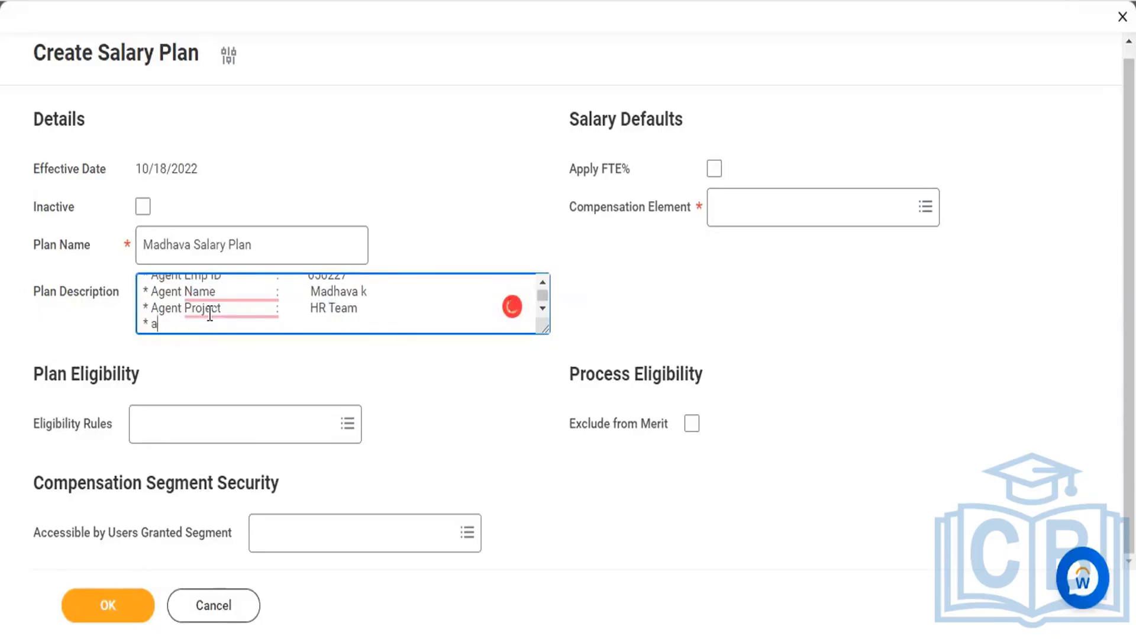
key(BackSpace)
text(Agent)
text(RM            :   Suresh)
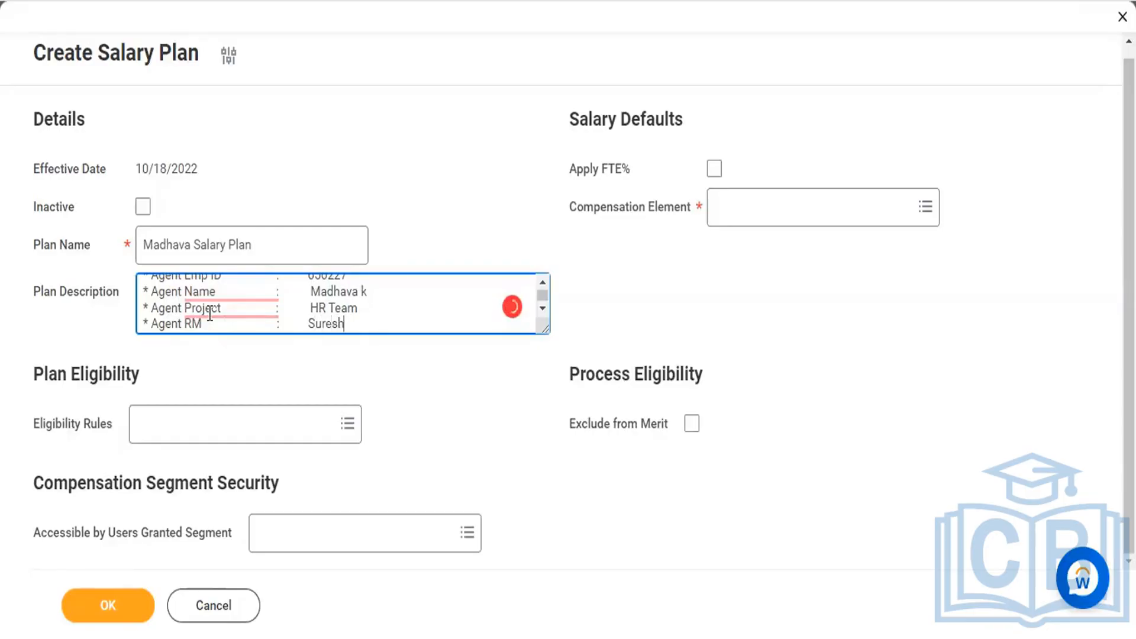
key(Return)
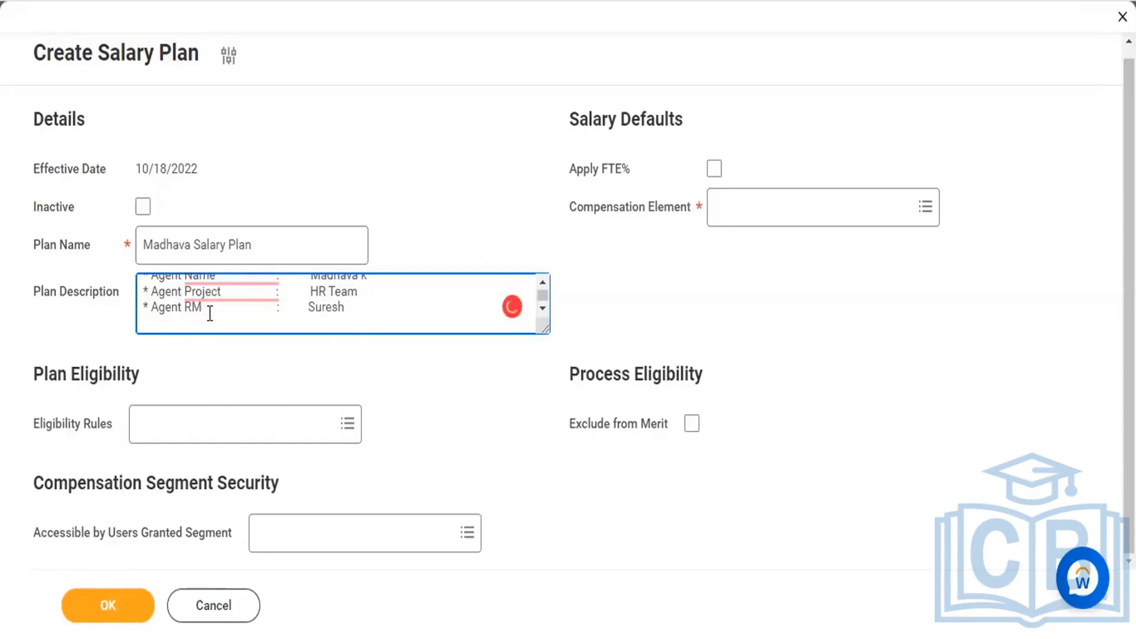
Step: Add an "Agent TL" bullet to the description with the TL's full name
text(* Agent)
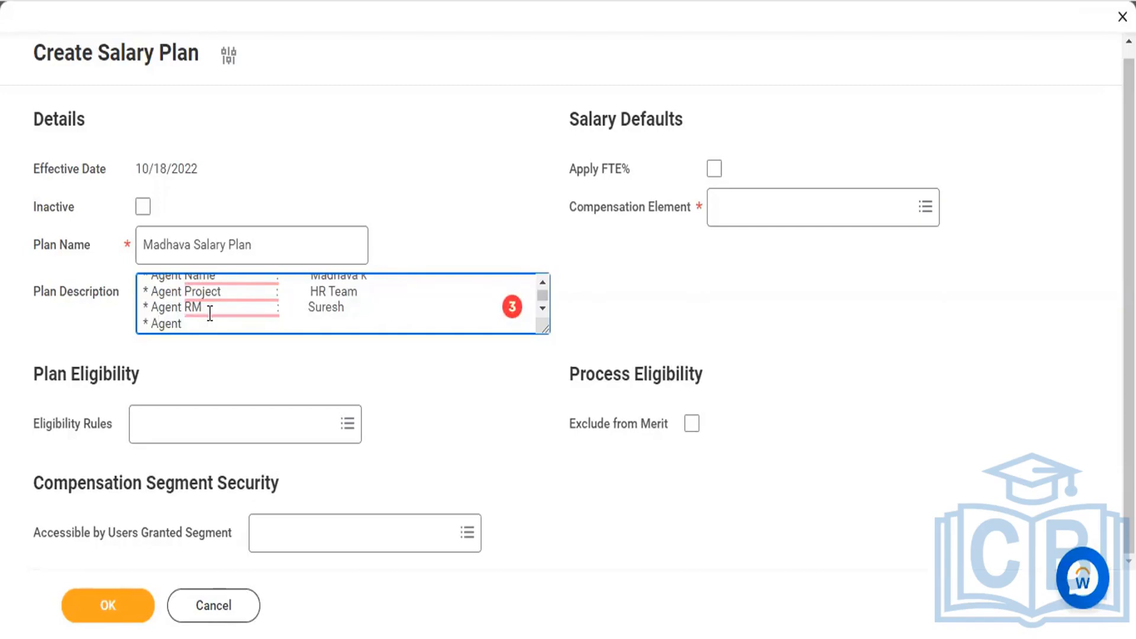
text(T)
text(L                  )
text(       :)
text(          Teja)
key(BackSpace)
key(BackSpace)
key(BackSpace)
key(BackSpace)
key(Return)
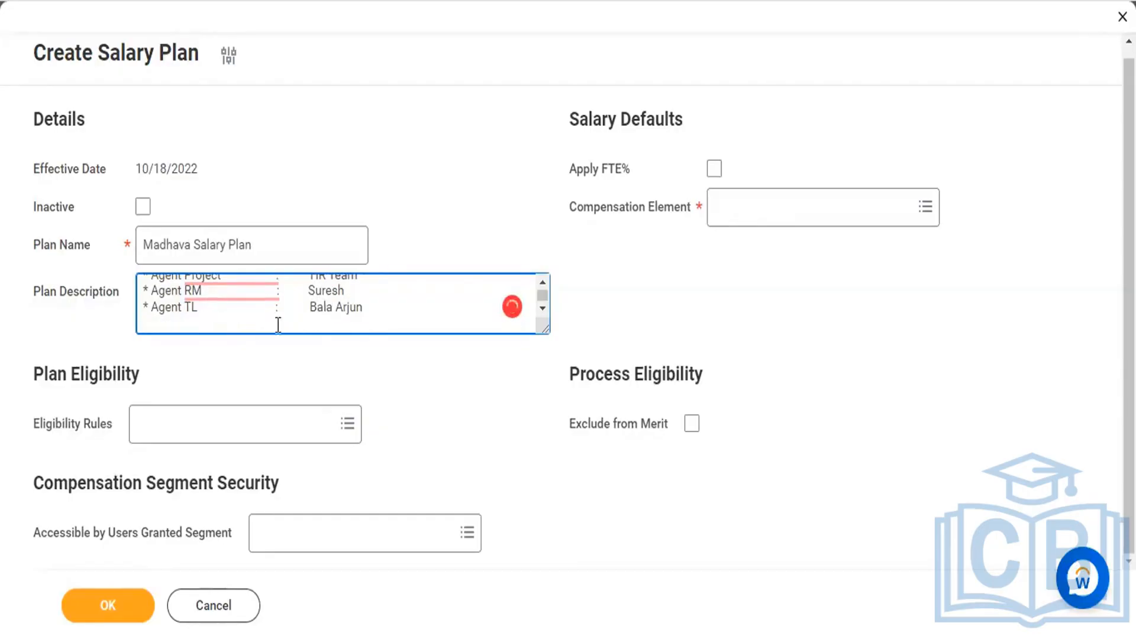
Step: Add a "Branch" bullet to the description with the value HYD741236
scroll(280, 322, up, 1)
scroll(280, 323, down, 1)
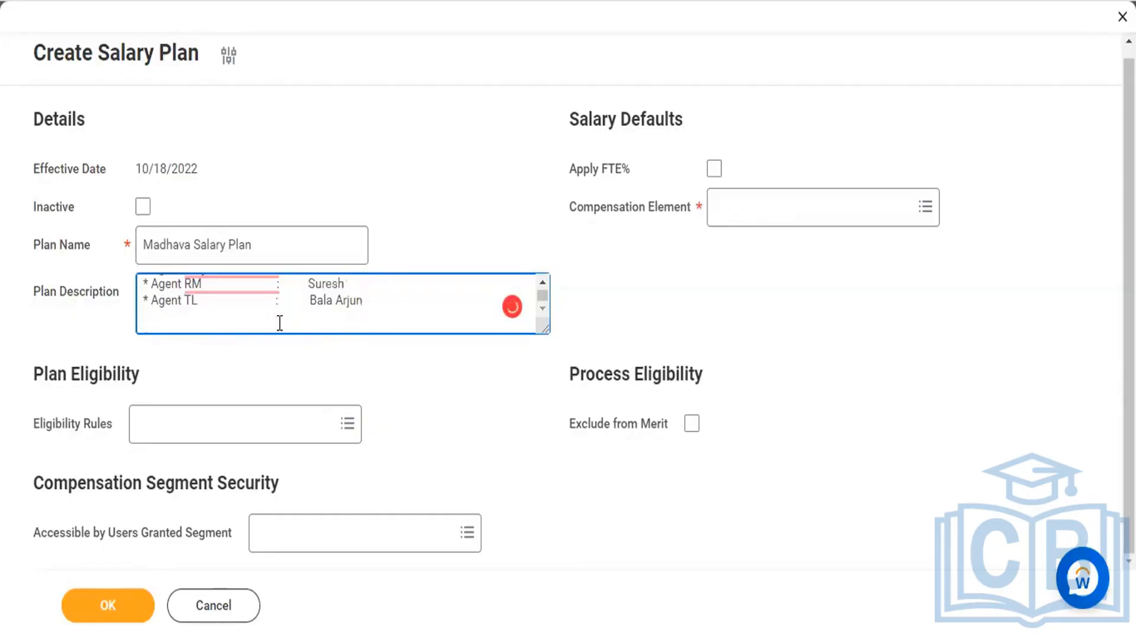
text(* Branch                HYD)
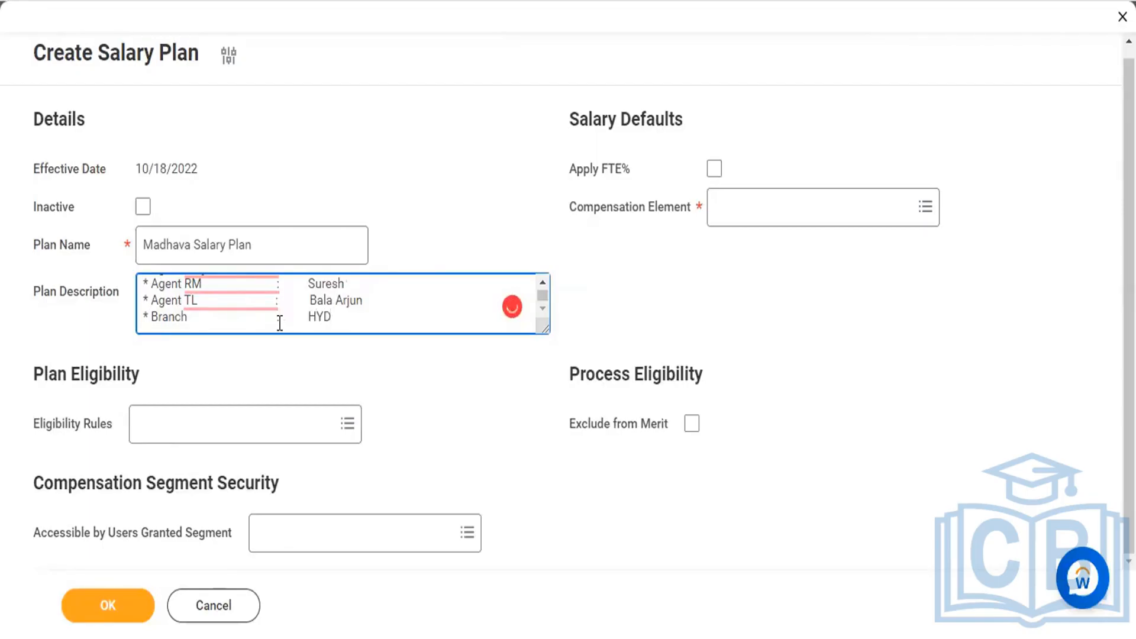
text(741236)
key(Return)
Step: Insert a separator line of equals signs below the agent bullets, after a blank line
key(Return)
text(=)
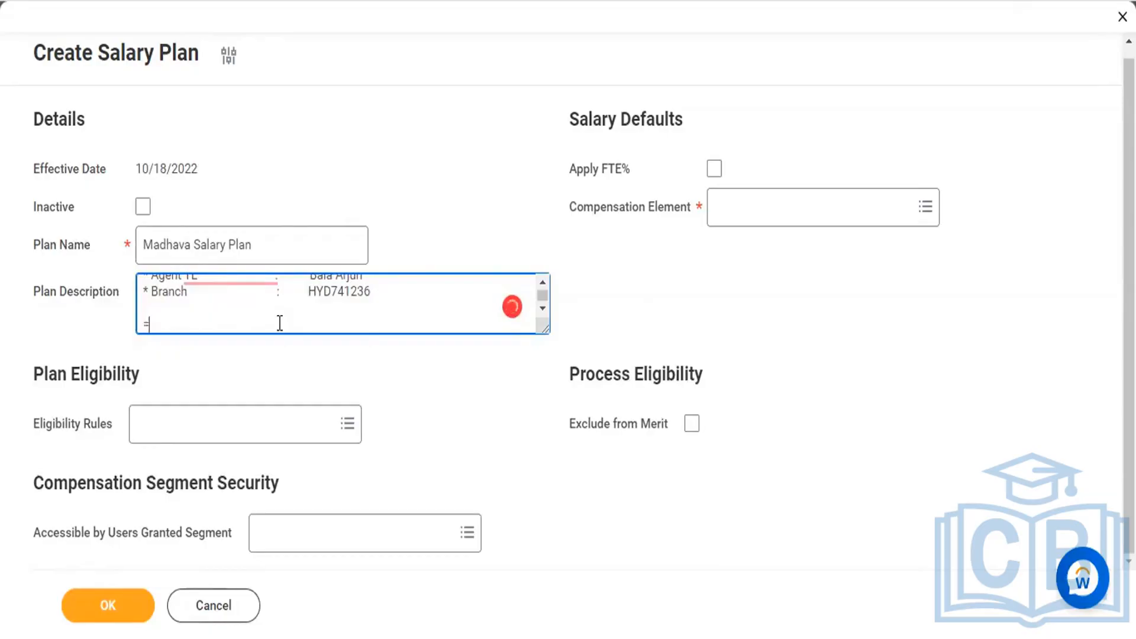
text(===================================)
key(Return)
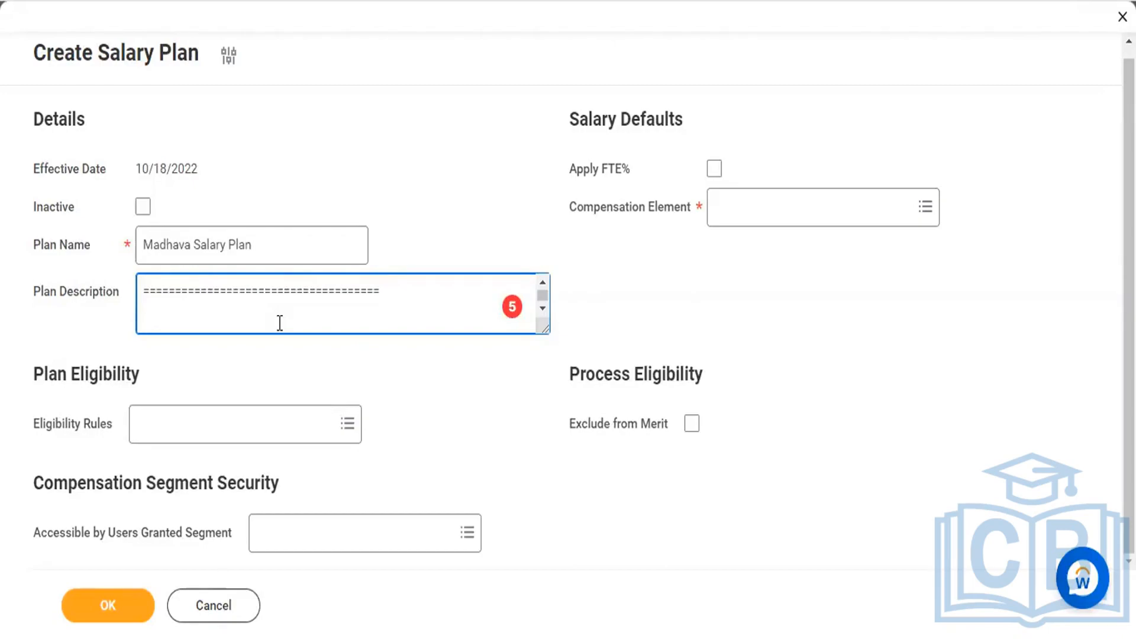
Step: Add the heading "Account Details :-" below the separator in the plan description
text(Account dET)
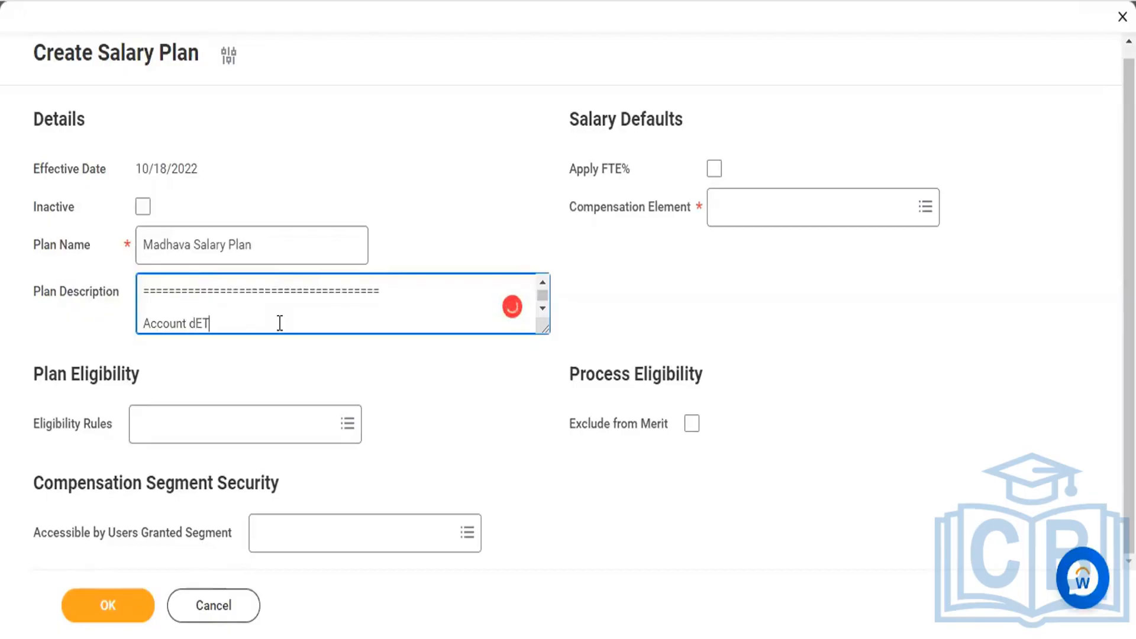
key(BackSpace)
key(BackSpace)
key(BackSpace)
text(Details)
key(Return)
text(:)
key(BackSpace)
key(BackSpace)
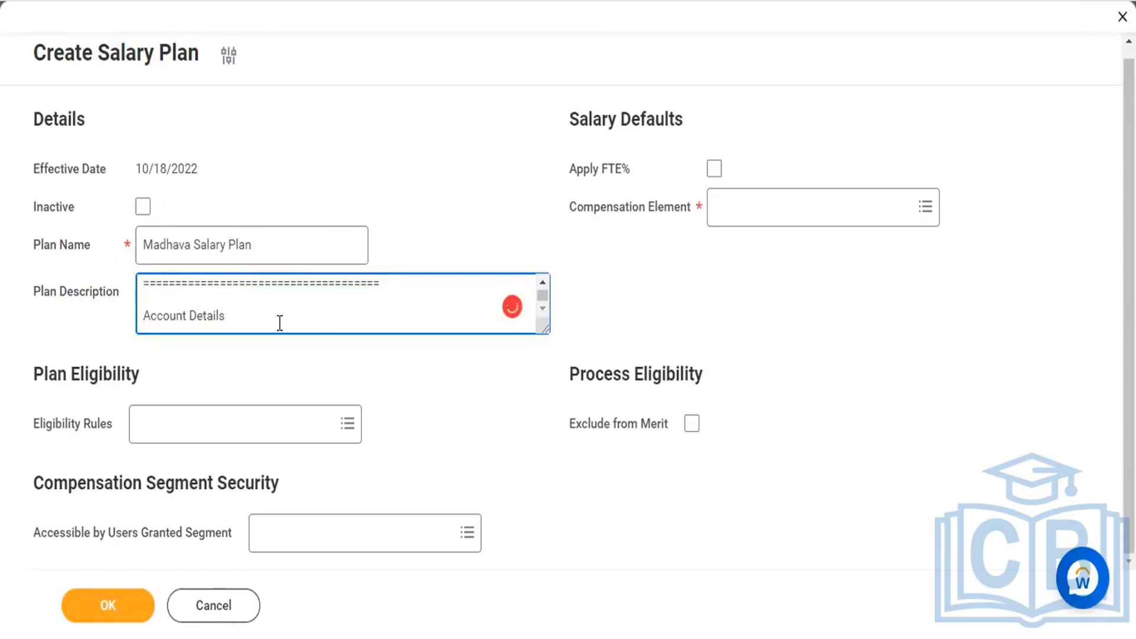
text(:-)
key(Return)
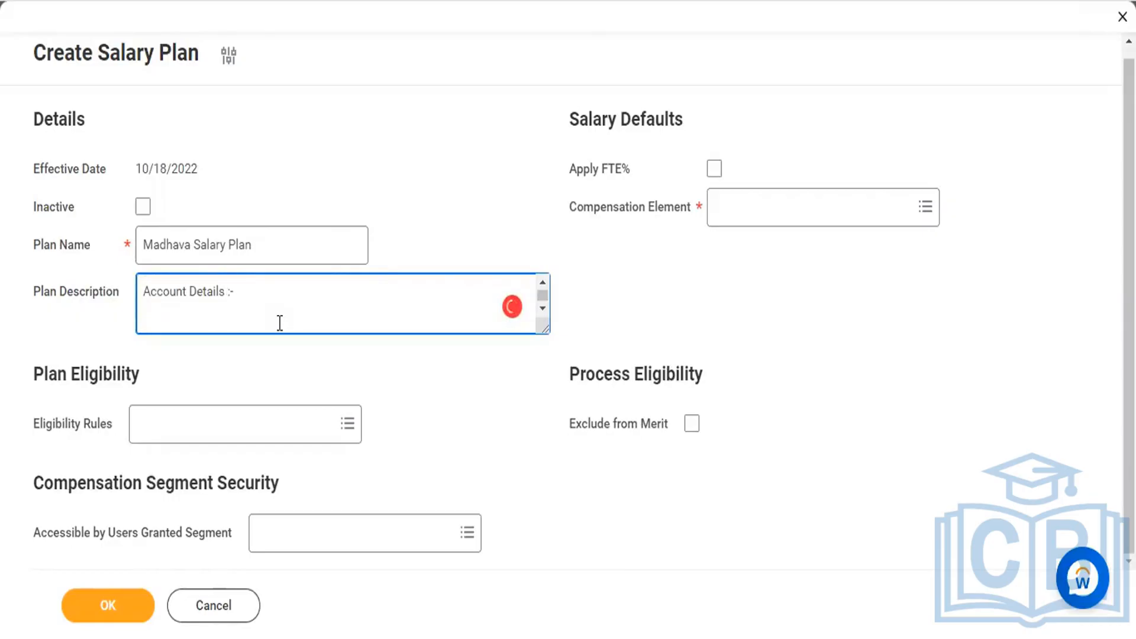
Step: List "Account Number" and "IFSC Code" on separate lines under the Account Details heading
text(Account Number)
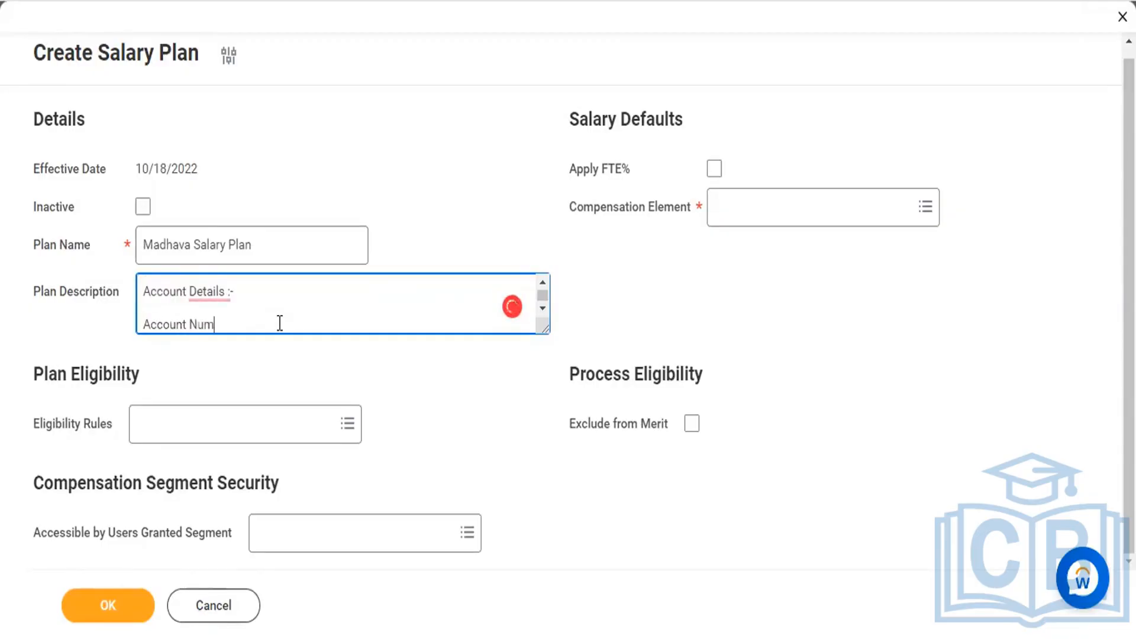
key(Return)
text(I)
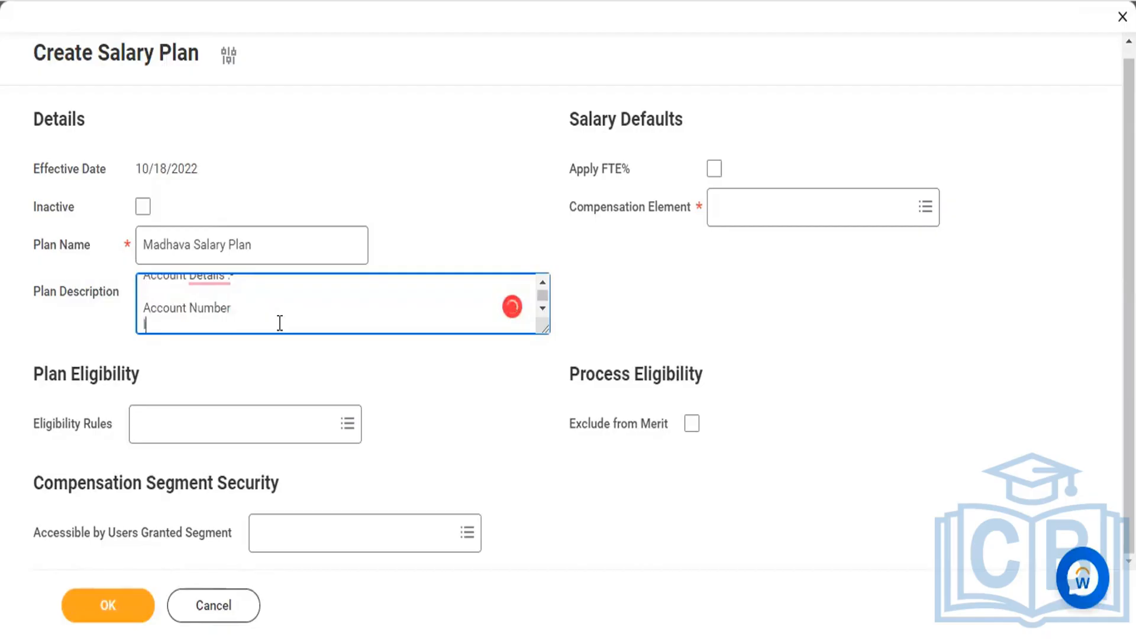
text(FSC Code)
key(Return)
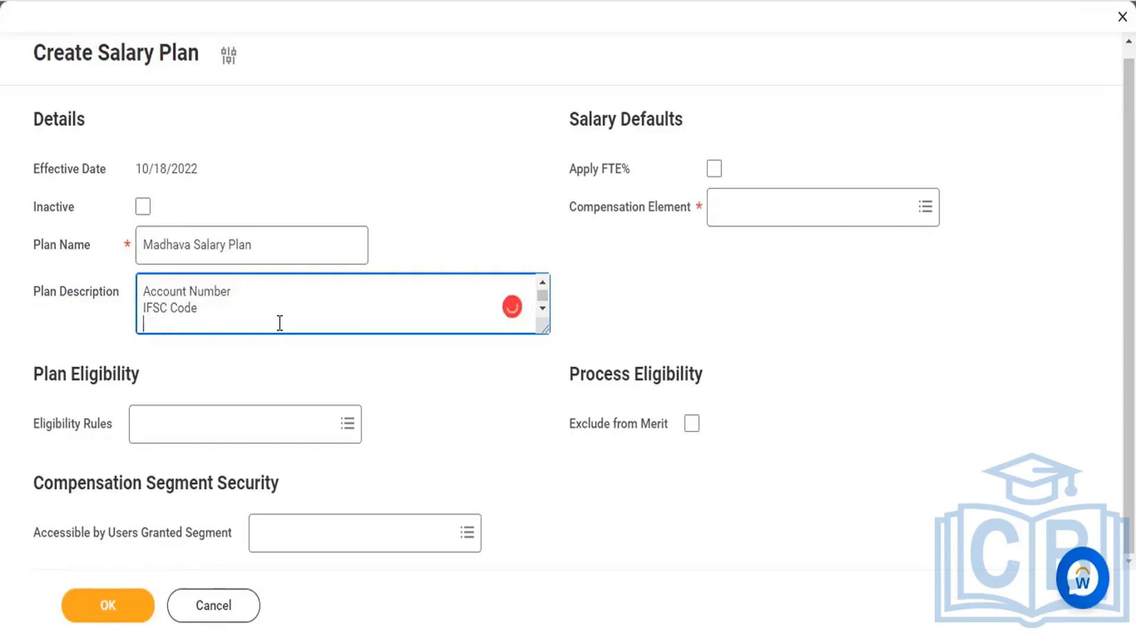
Step: Add a "Branch Details" line below IFSC Code and look over the whole plan description
text(Branch Details)
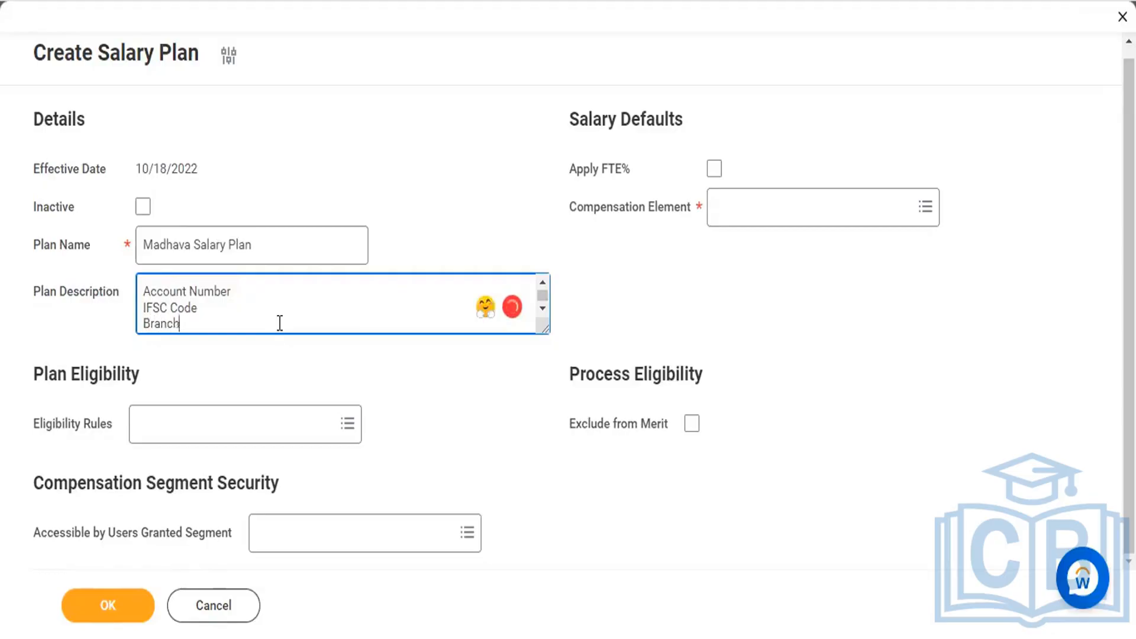
key(Return)
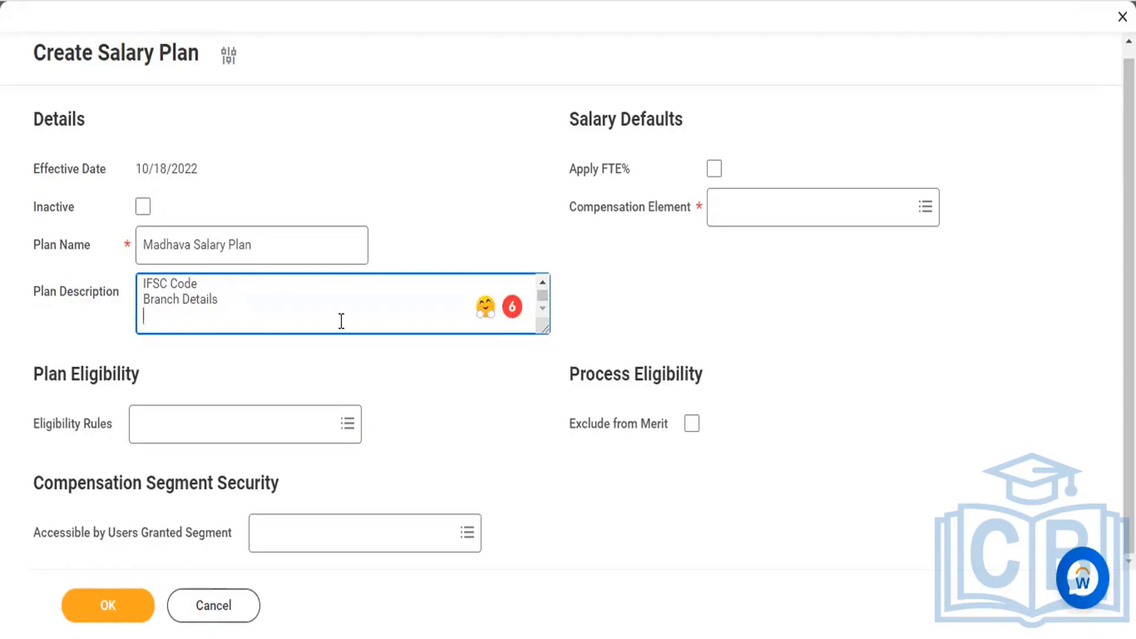
scroll(342, 322, up, 2)
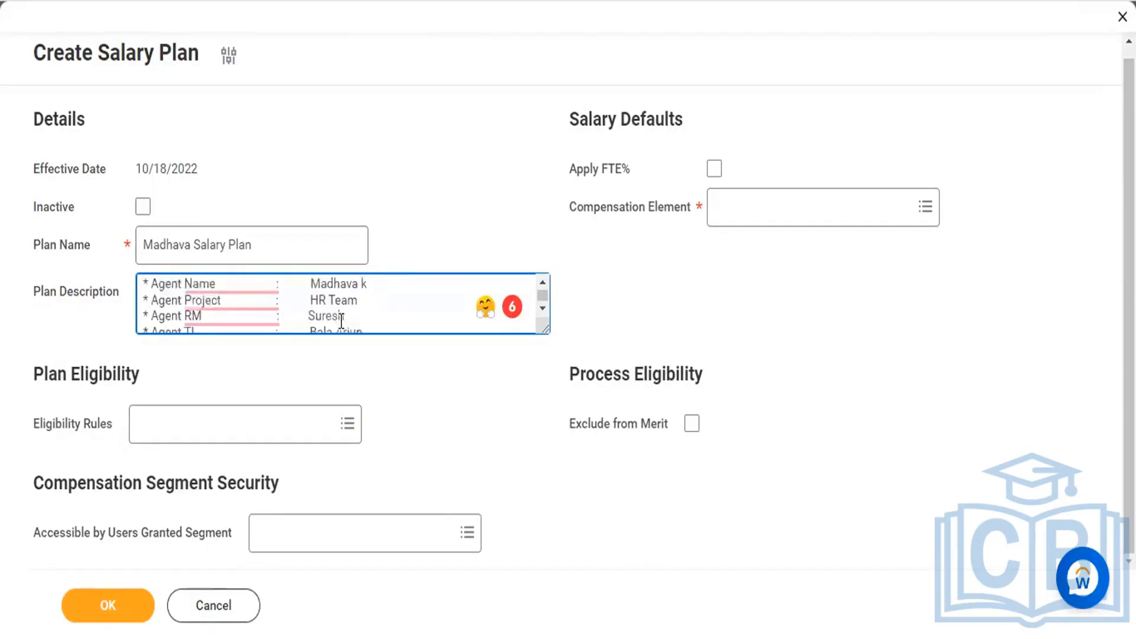
scroll(341, 321, down, 1)
scroll(341, 321, down, 2)
scroll(342, 322, up, 2)
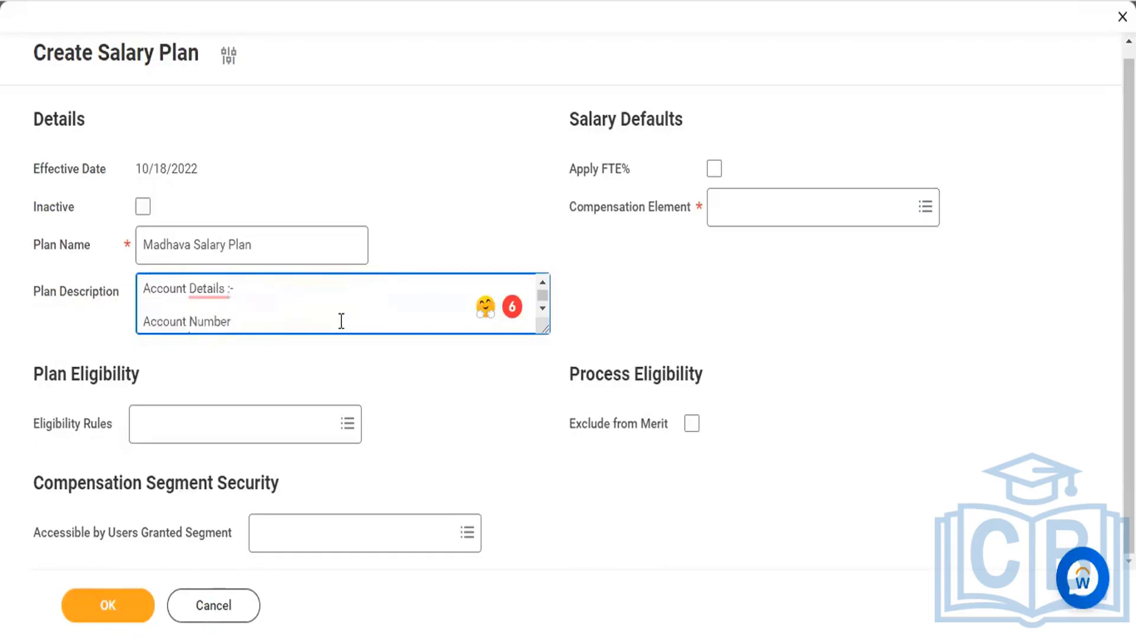
Step: Add a "* CTC" bullet with the value 10,00.000 under the Branch bullet in the plan description
scroll(342, 322, up, 1)
scroll(341, 322, up, 2)
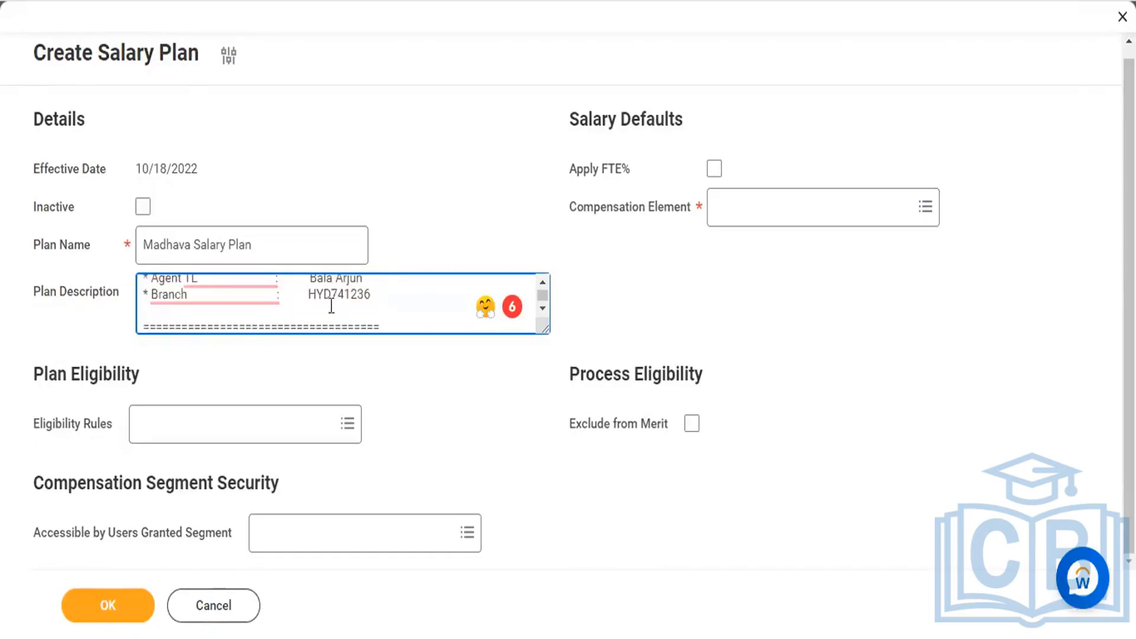
text(* CTC                                :       10,00,000)
key(Return)
Step: Add a "* MTH" bullet under the CTC line, with its colon aligned to the bullets above
text(*)
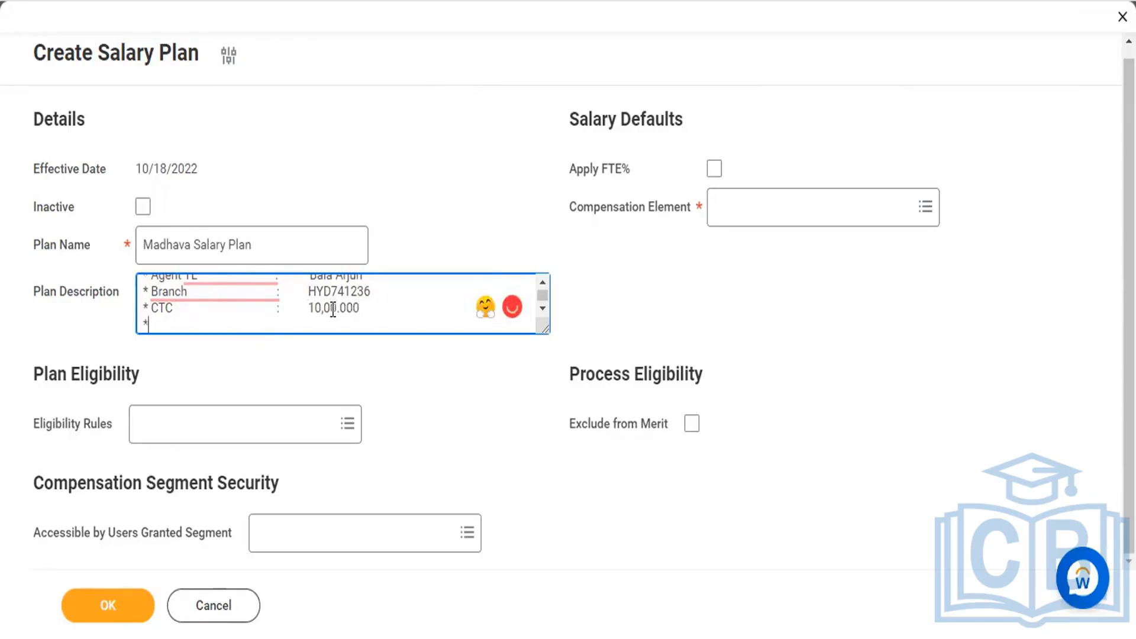
text(M)
key(BackSpace)
text(MTH)
key(Tab)
text(:)
Step: Enter 75,000.00 as the MTH value, aligned with the other values in the plan description
key(Up)
key(Up)
scroll(333, 309, up, 1)
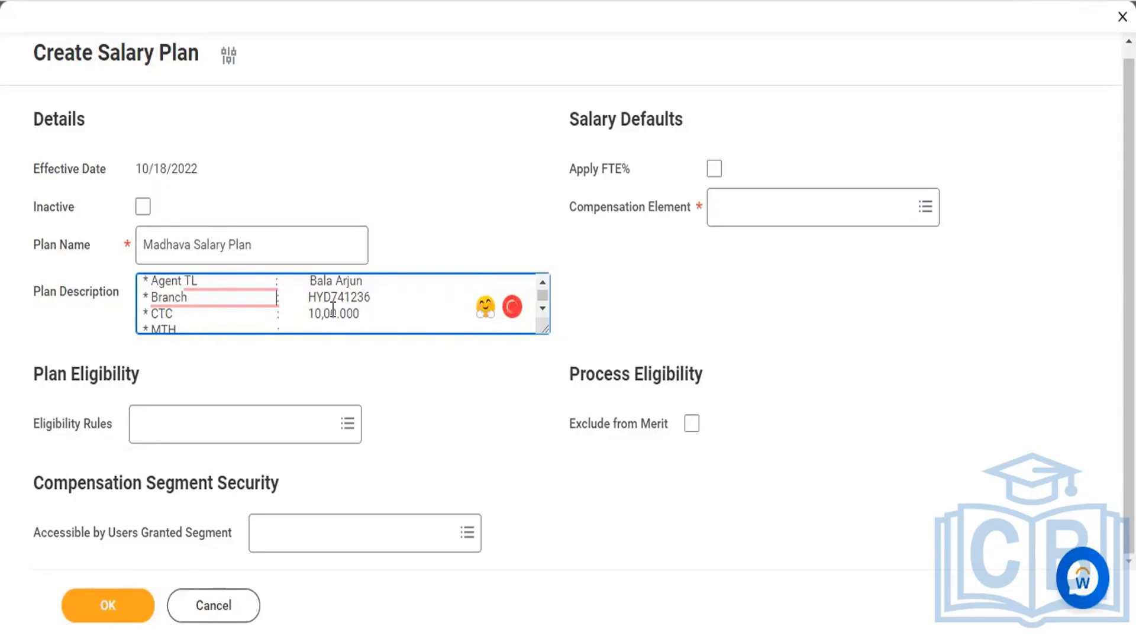
key(Up)
key(Up)
key(Up)
key(Up)
key(Up)
key(Up)
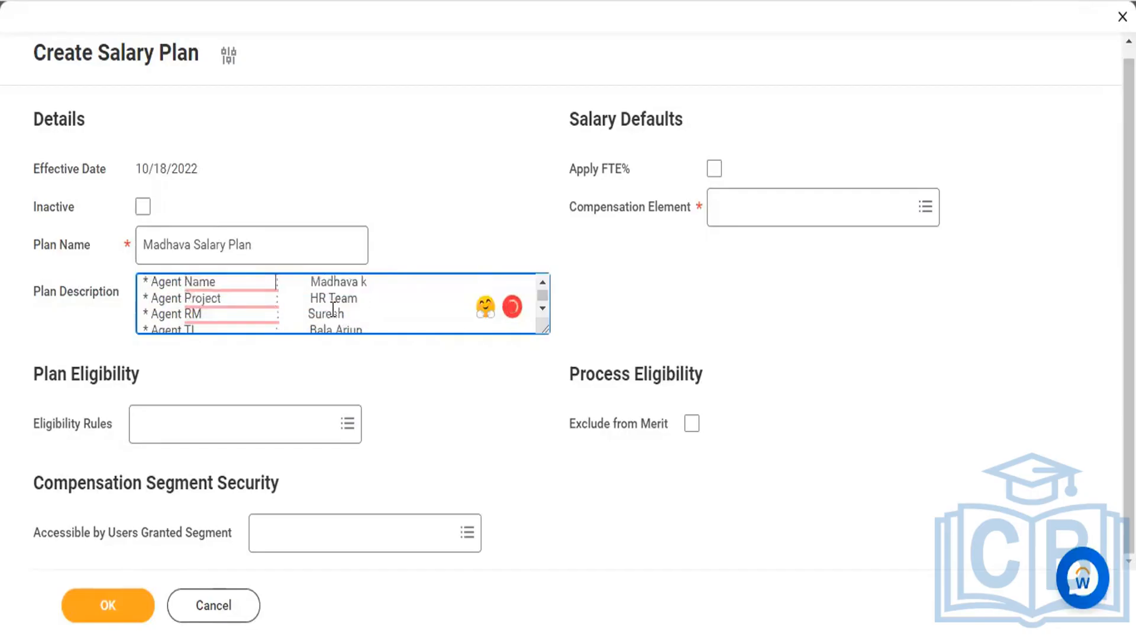
scroll(334, 309, up, 1)
key(Down)
key(Down)
key(Down)
key(Down)
key(Down)
key(Down)
key(Down)
key(Down)
key(Down)
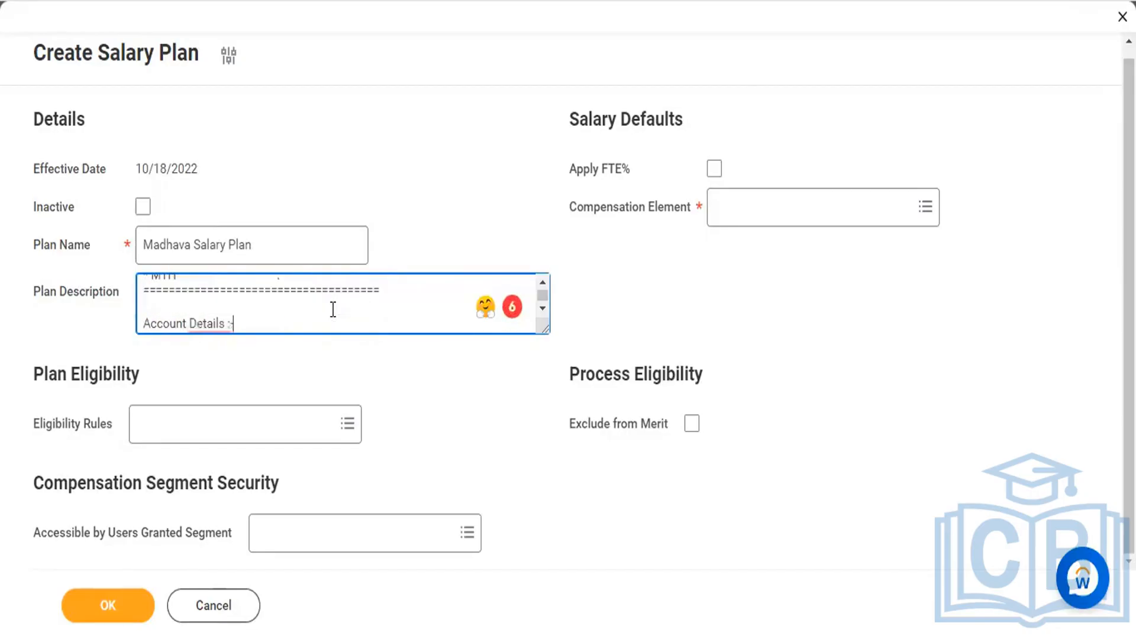
key(Up)
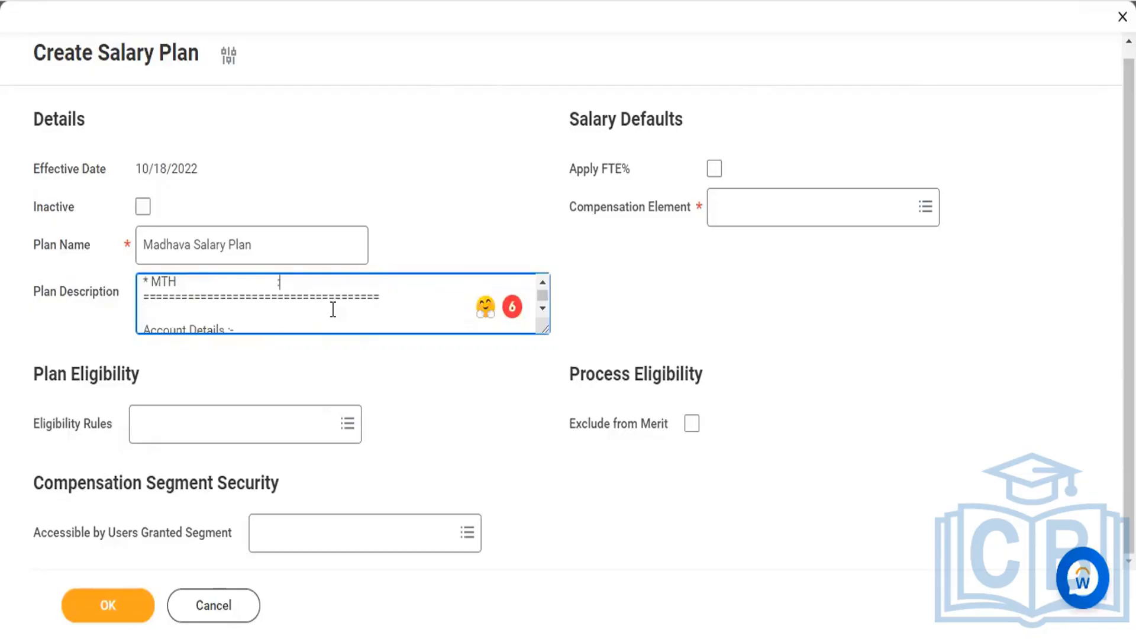
scroll(333, 310, up, 1)
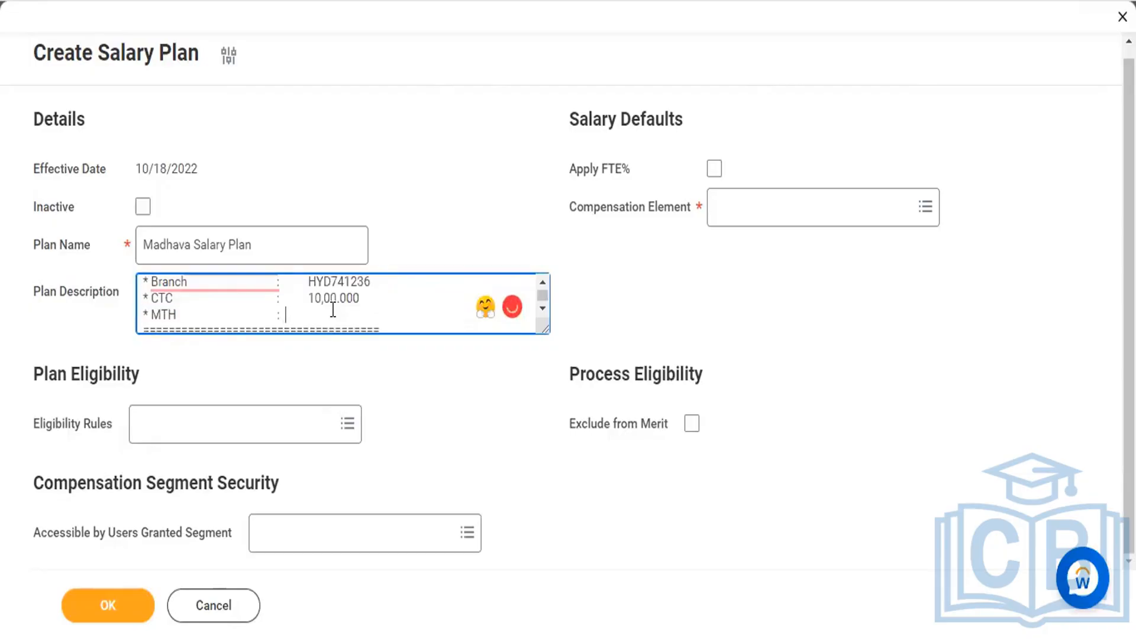
click(333, 310)
text(75,000.00)
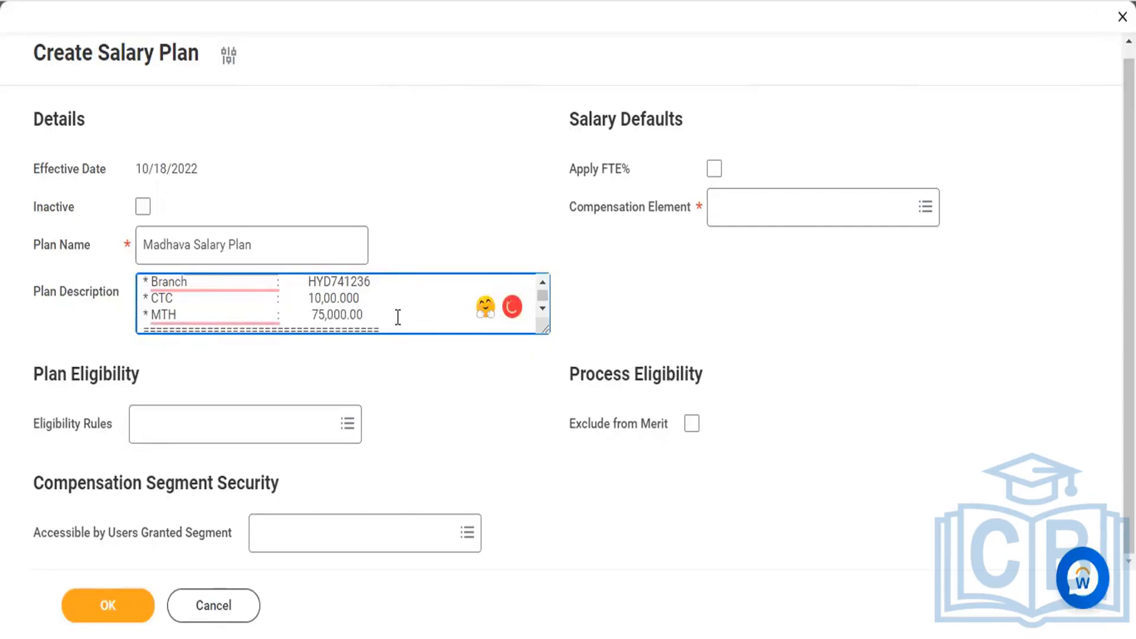
Step: Review the whole plan description from the agent bullets to the account details, and leave the field
scroll(397, 317, up, 5)
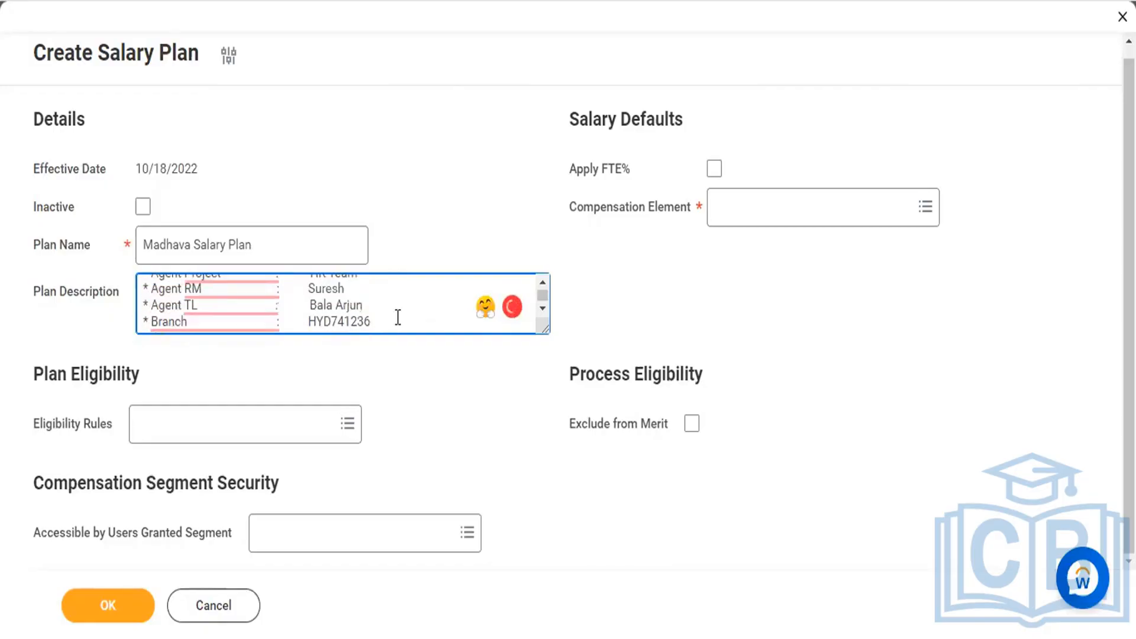
scroll(397, 317, up, 1)
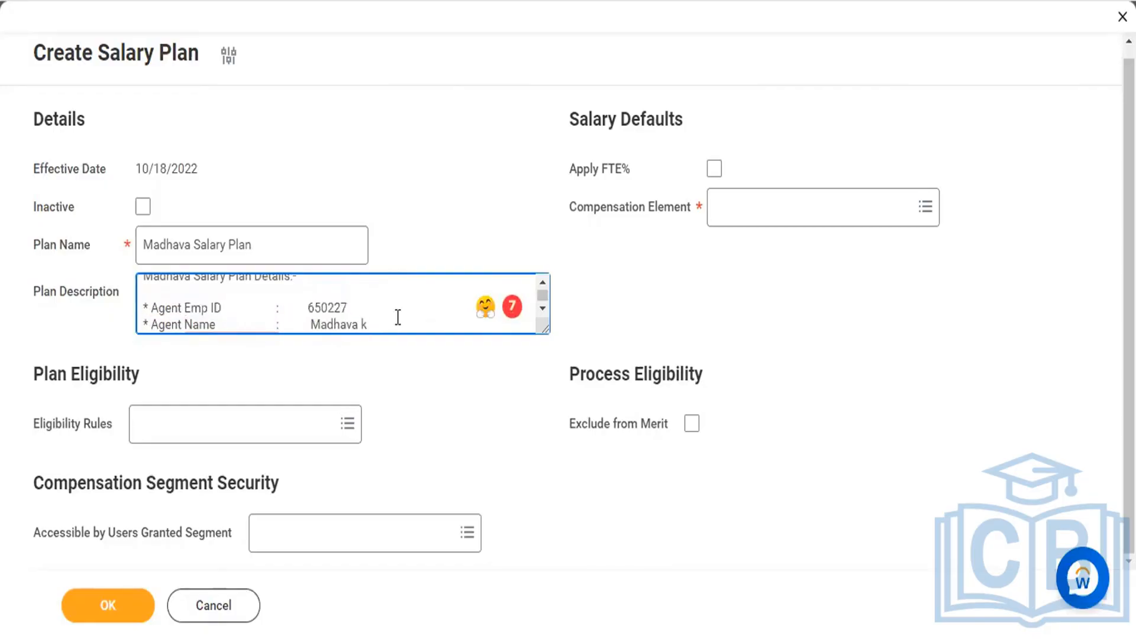
scroll(398, 317, down, 1)
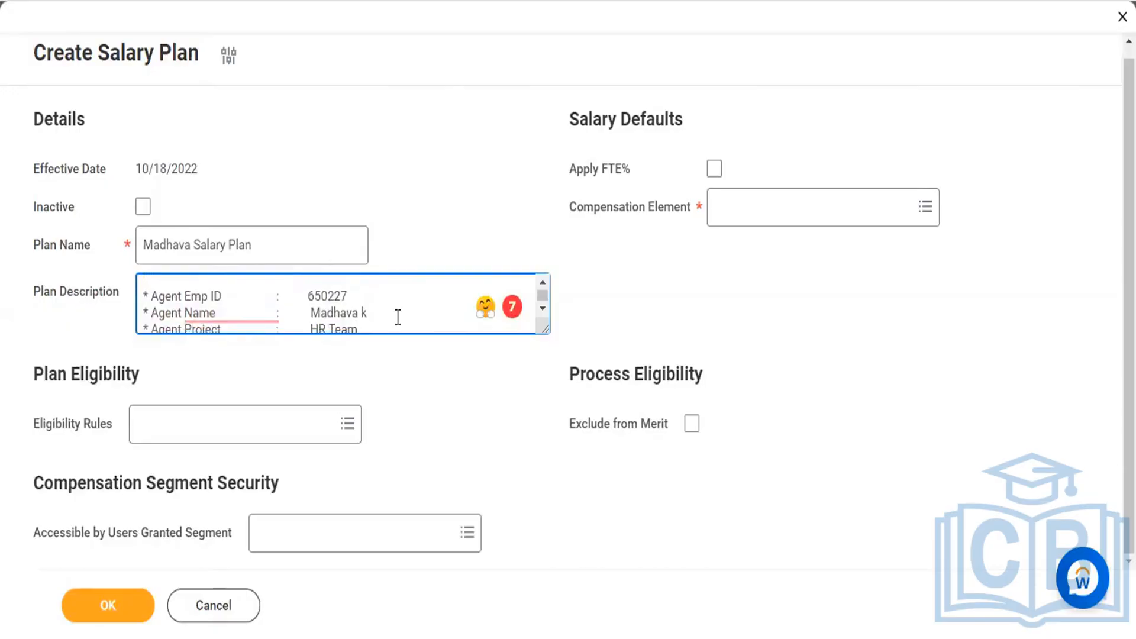
scroll(397, 317, down, 2)
scroll(397, 318, down, 3)
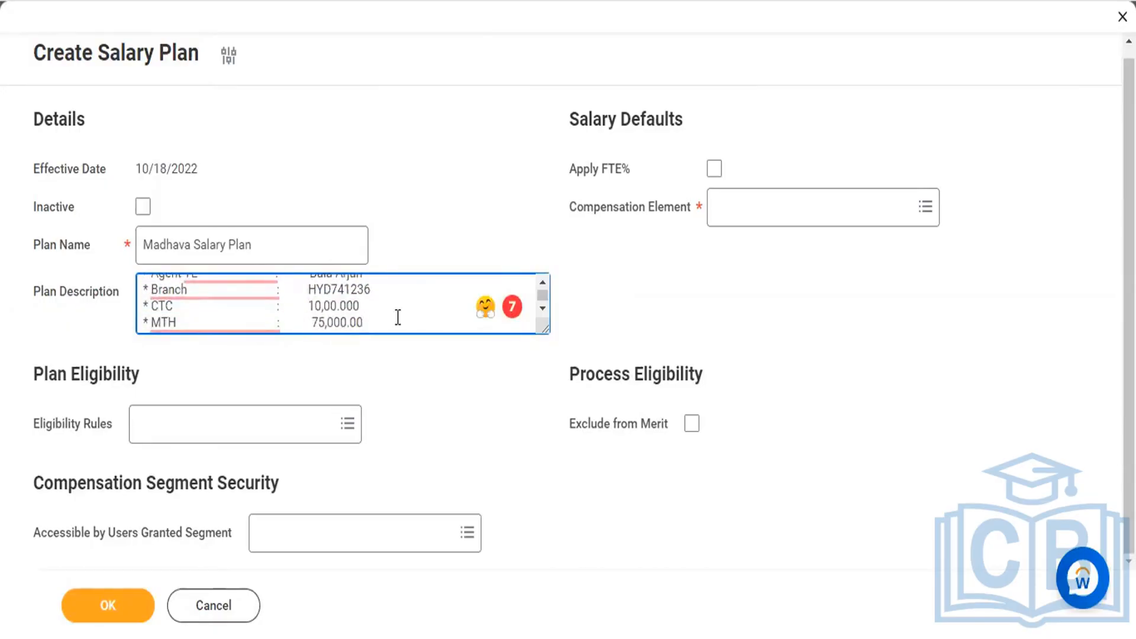
scroll(398, 317, down, 3)
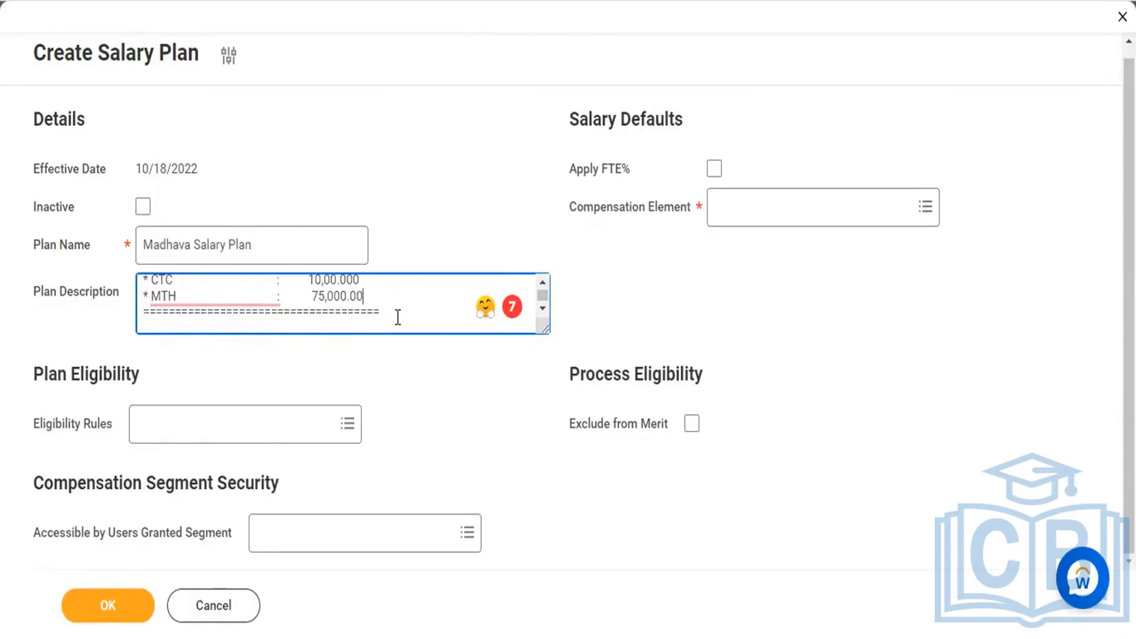
scroll(398, 317, down, 3)
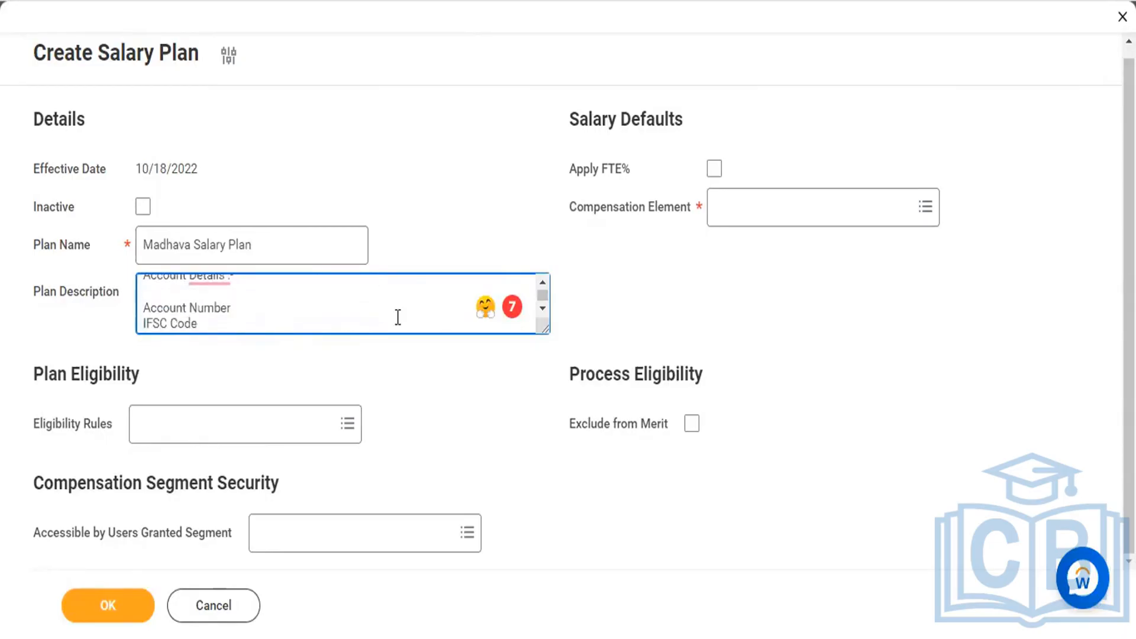
scroll(398, 318, down, 2)
click(375, 387)
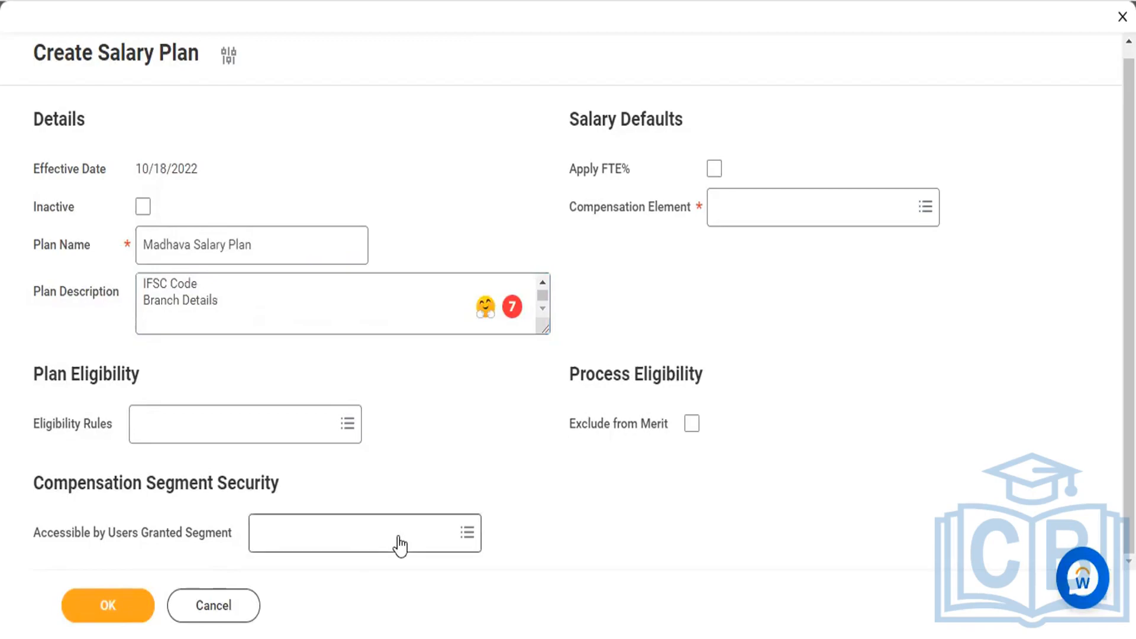
Step: Assign the rule starting with "808 Comp Eligibility Rule" from the partial list as the plan's eligibility rule
click(348, 424)
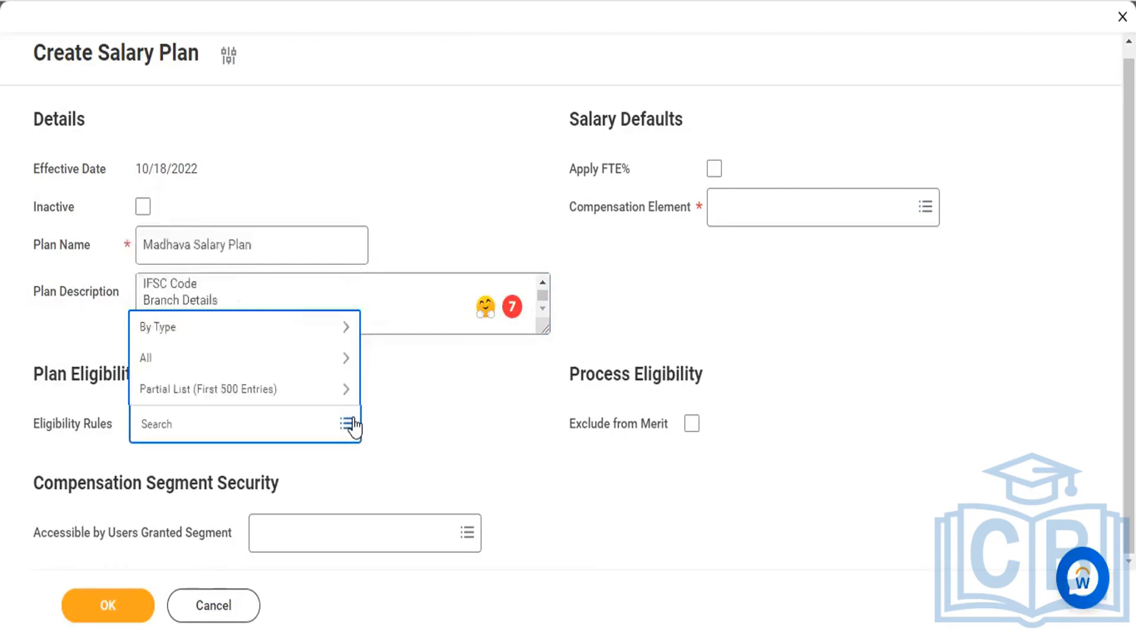
click(209, 394)
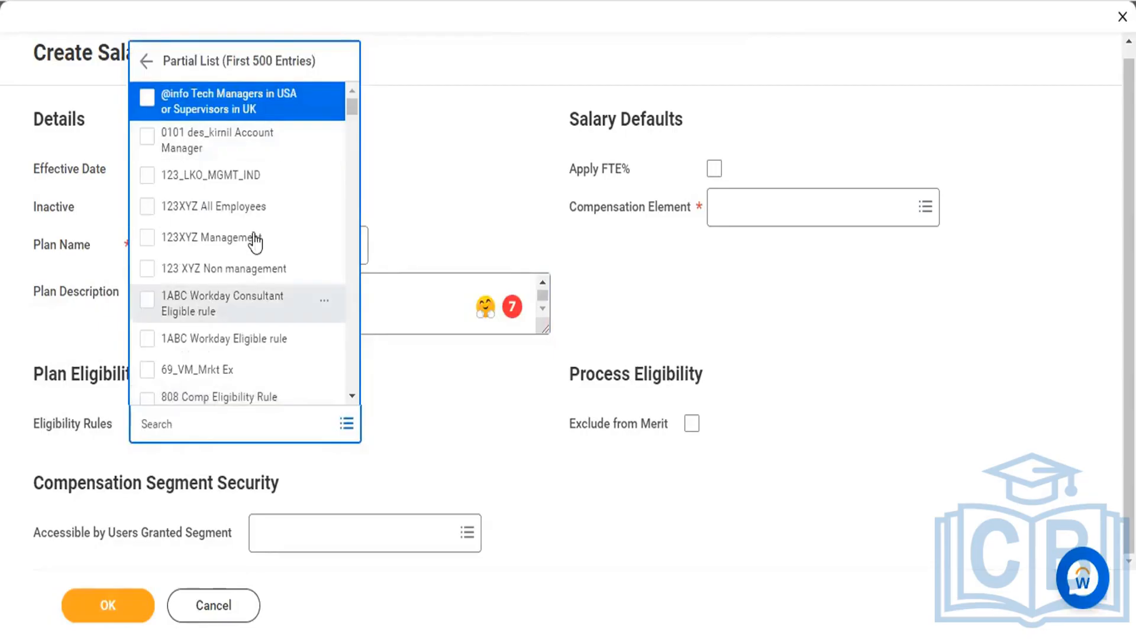
scroll(177, 291, down, 1)
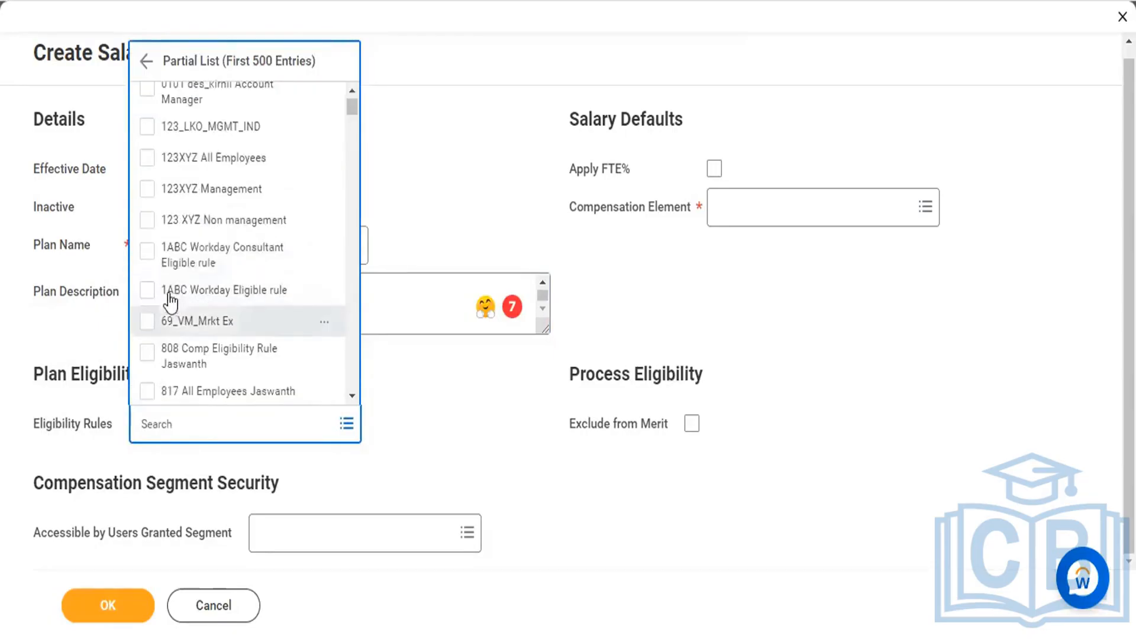
scroll(207, 299, down, 1)
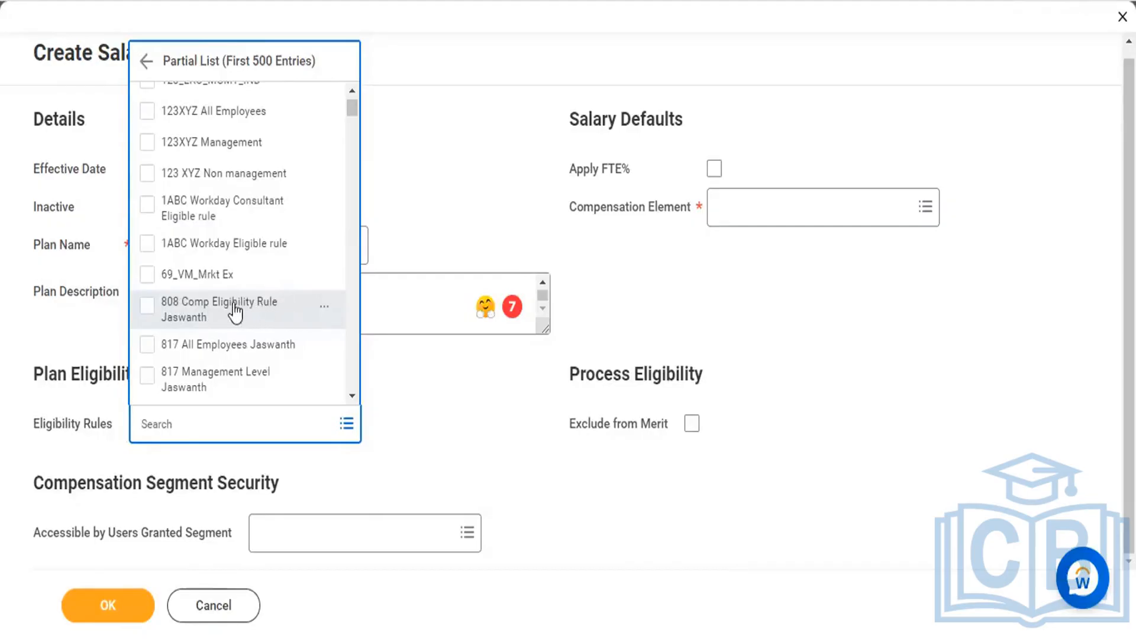
click(146, 306)
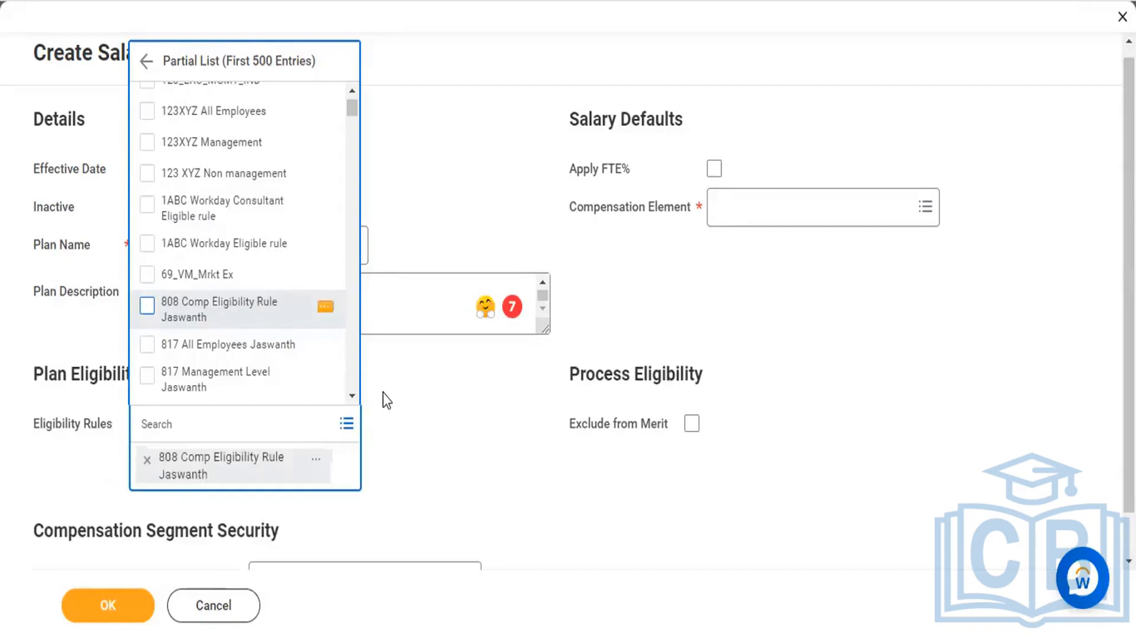
click(467, 433)
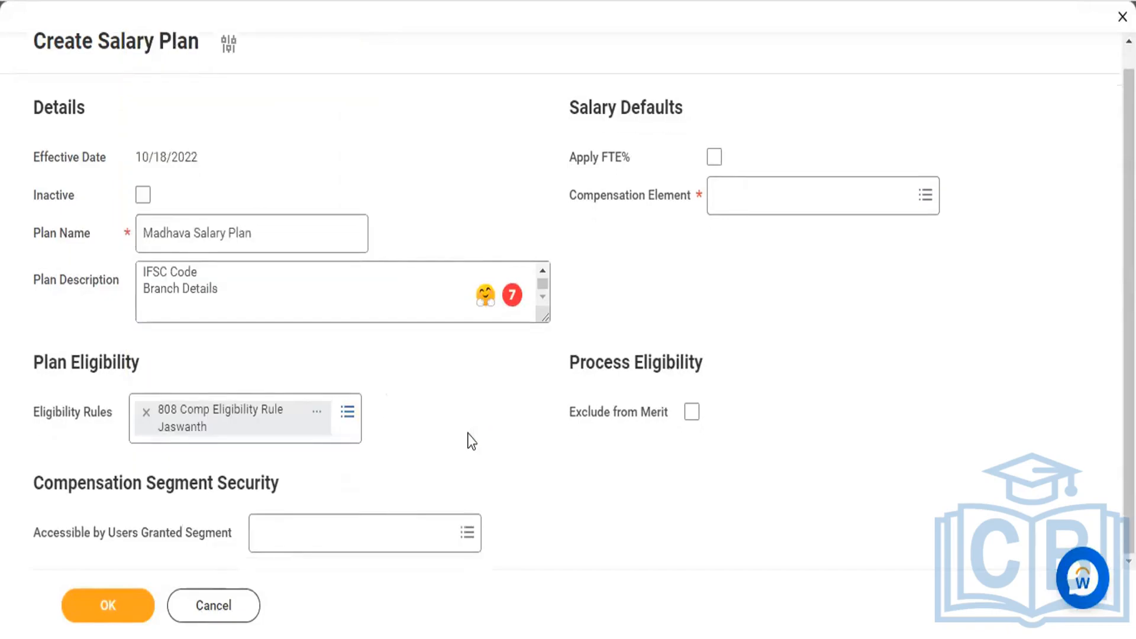
Step: Make the plan accessible to users granted the "Compensation Plan Access (Regional)" security segment
click(368, 532)
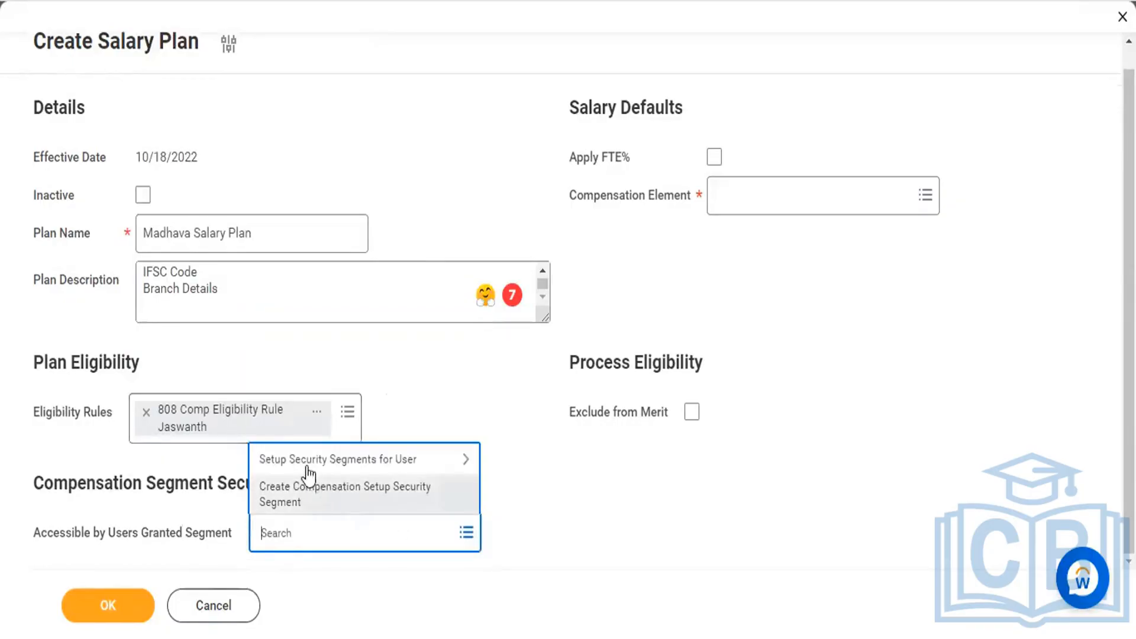
click(305, 465)
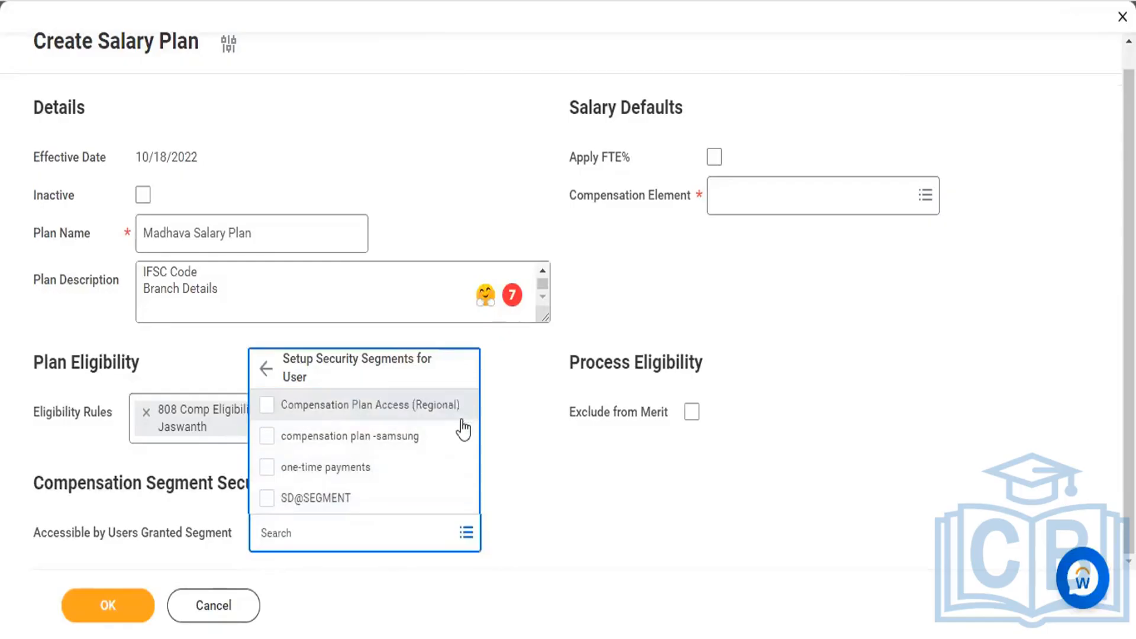
click(267, 405)
click(530, 510)
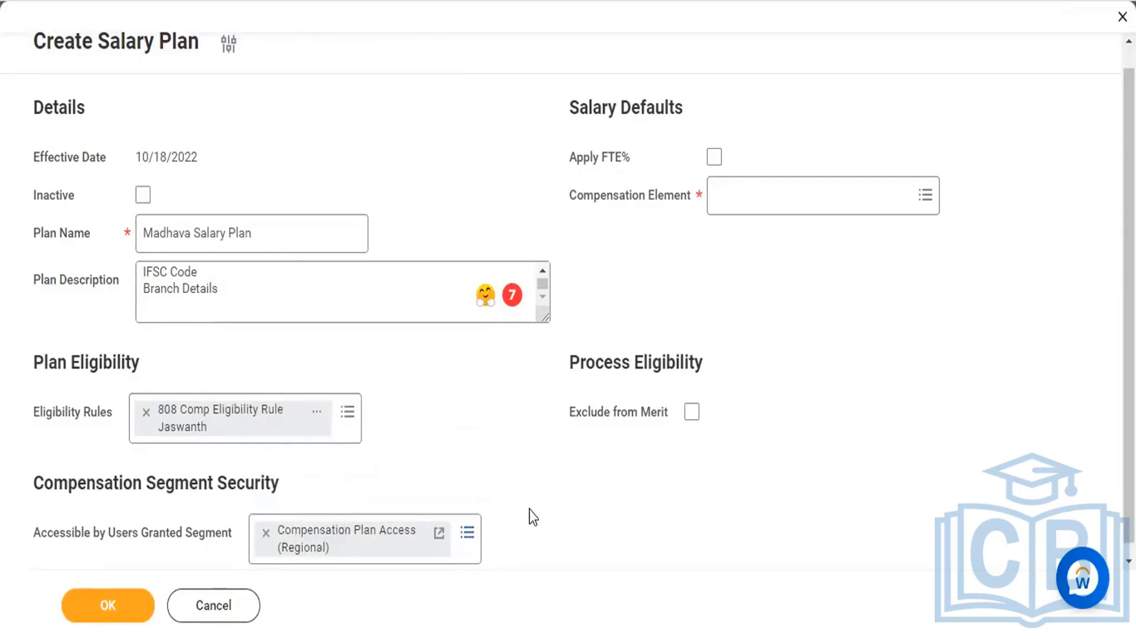
Step: Enable Apply FTE% in the salary defaults and open the compensation element choices
click(714, 157)
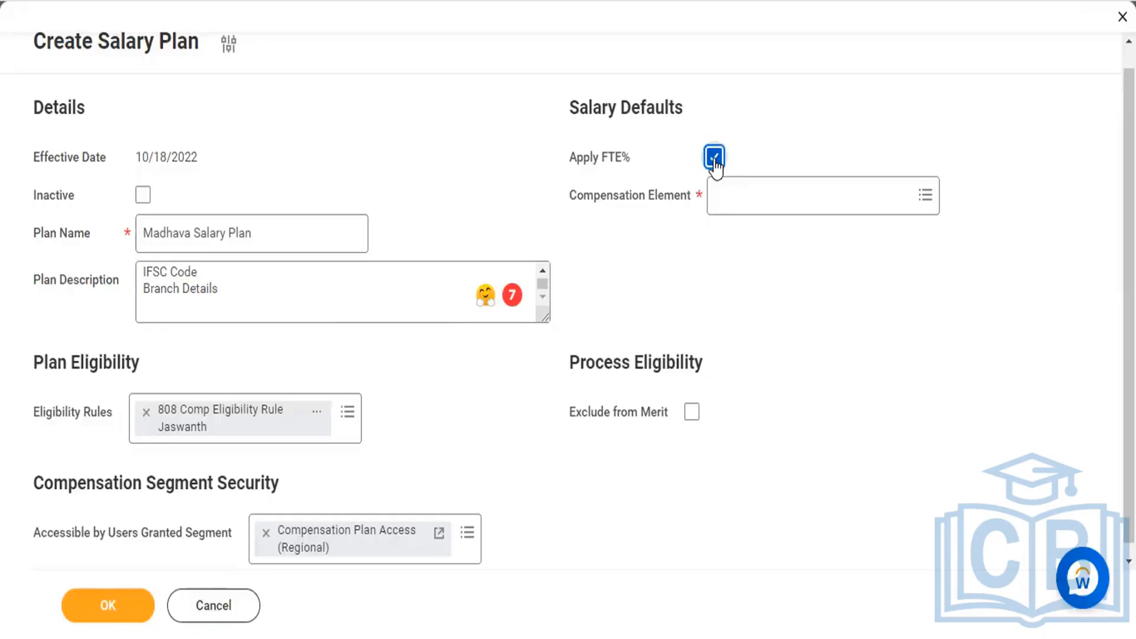
click(747, 205)
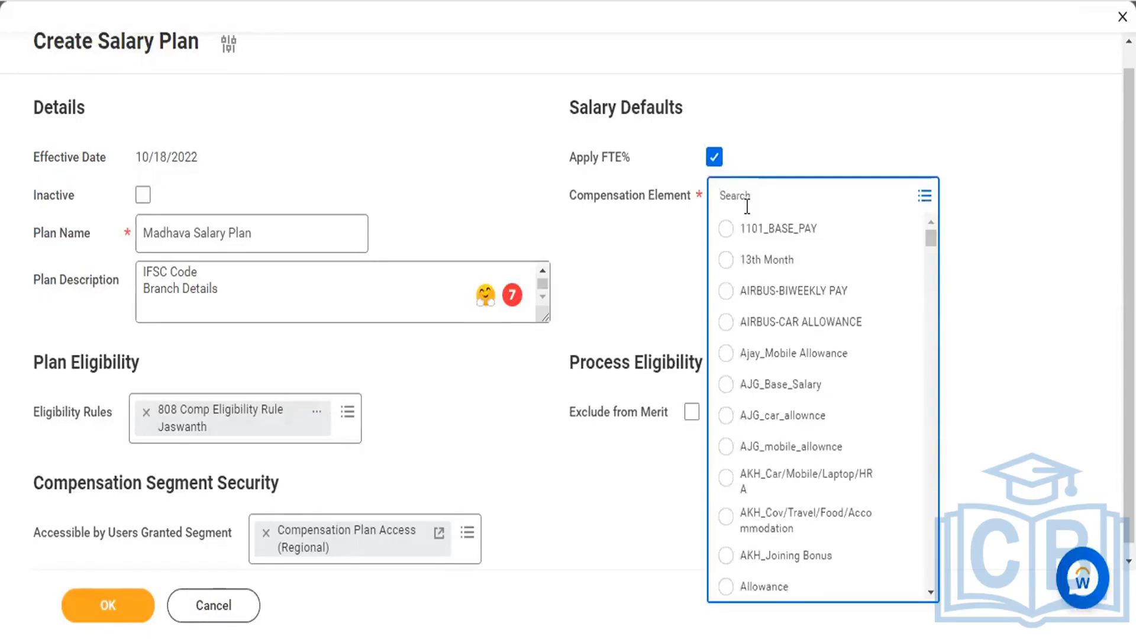
text(Monthly)
key(Return)
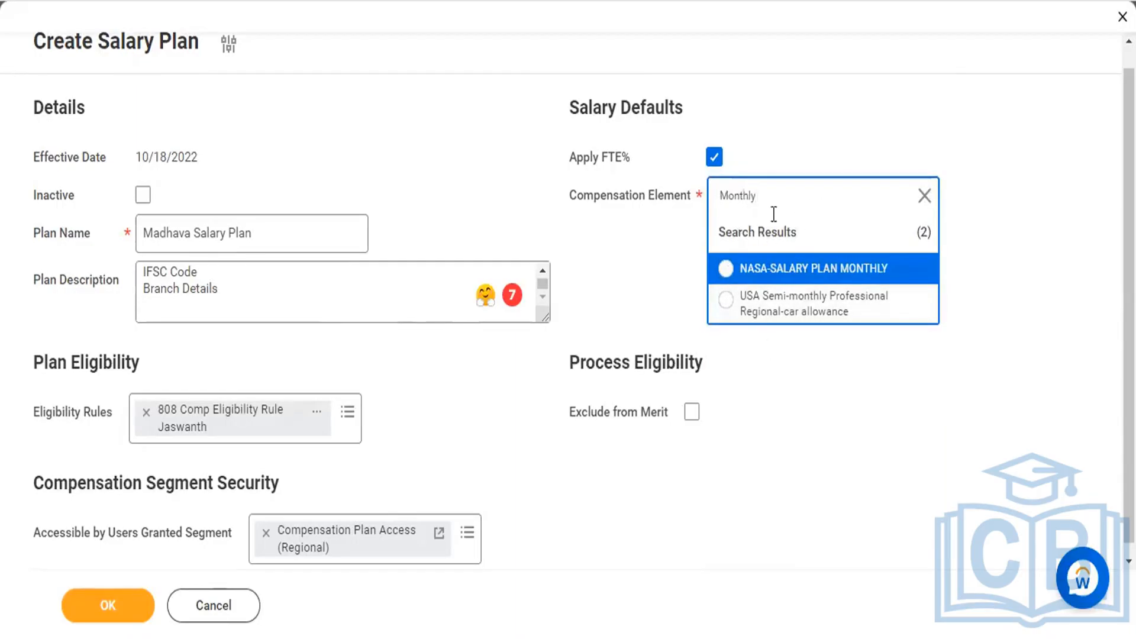
key(BackSpace)
key(BackSpace)
key(BackSpace)
key(BackSpace)
key(BackSpace)
key(BackSpace)
key(BackSpace)
Step: Search for "Basi" to set the compensation element to basic pay, and exclude the plan from merit
text(Basi)
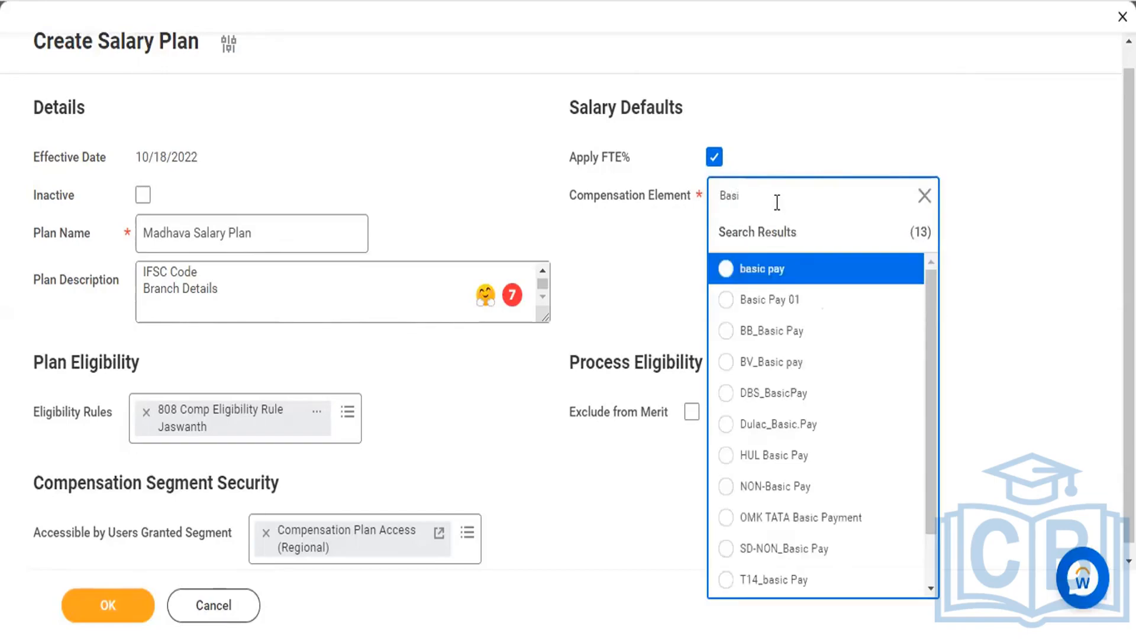
click(725, 271)
scroll(659, 269, down, 1)
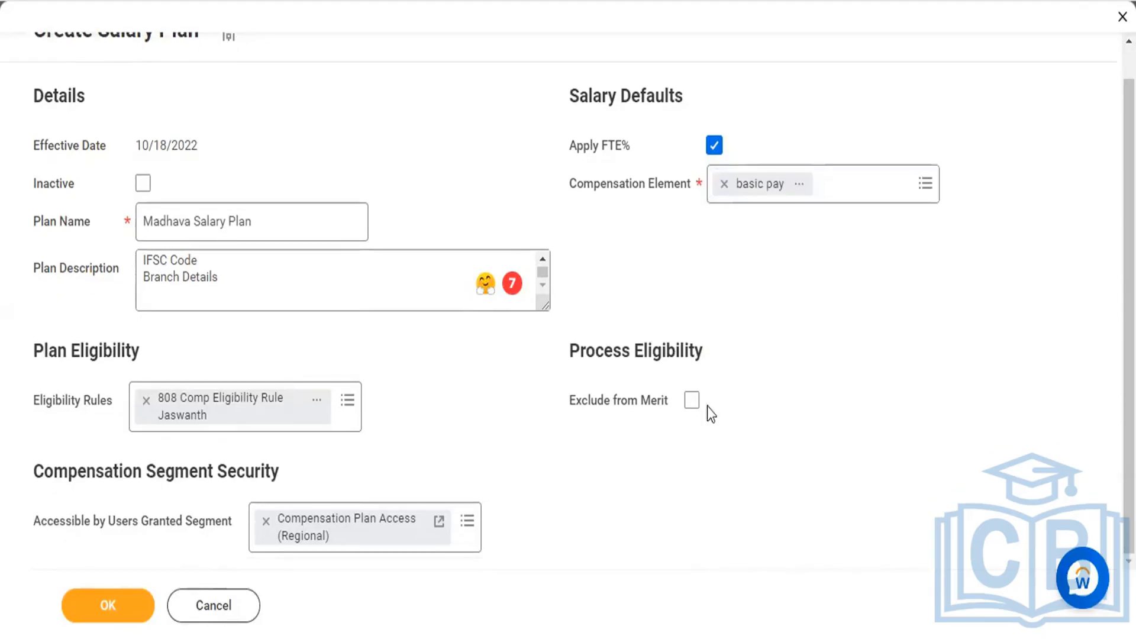
click(691, 402)
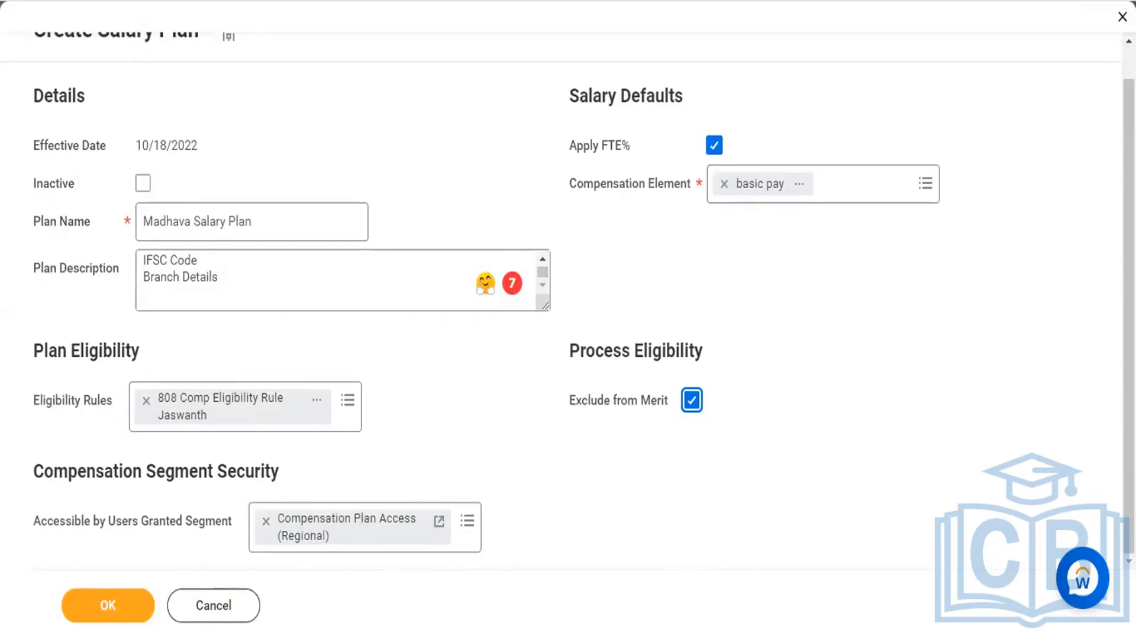
click(440, 306)
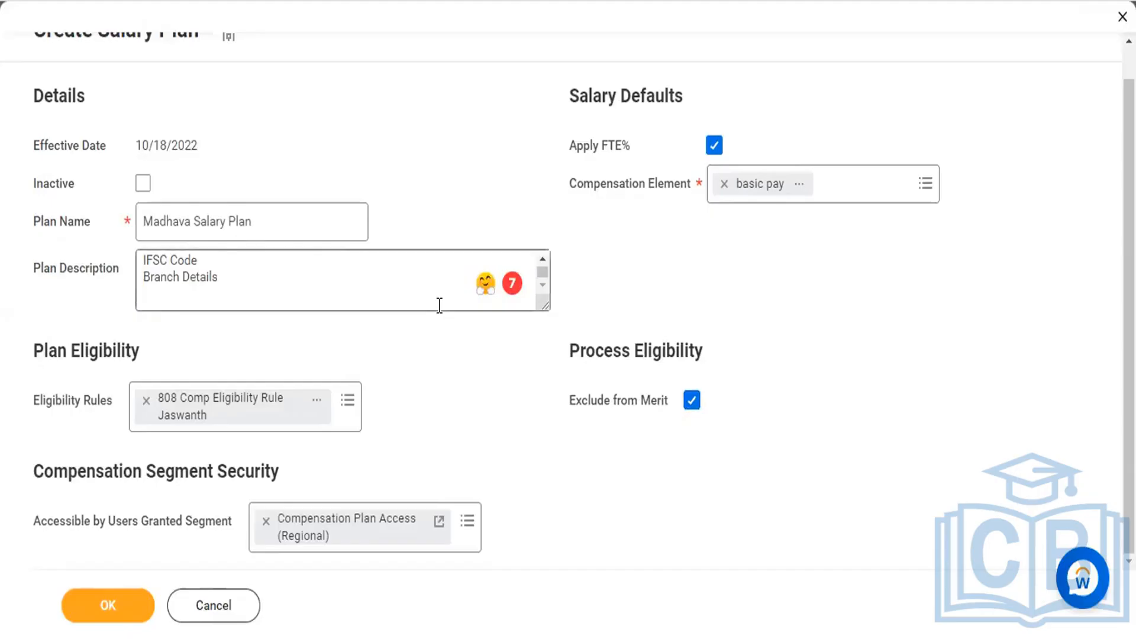